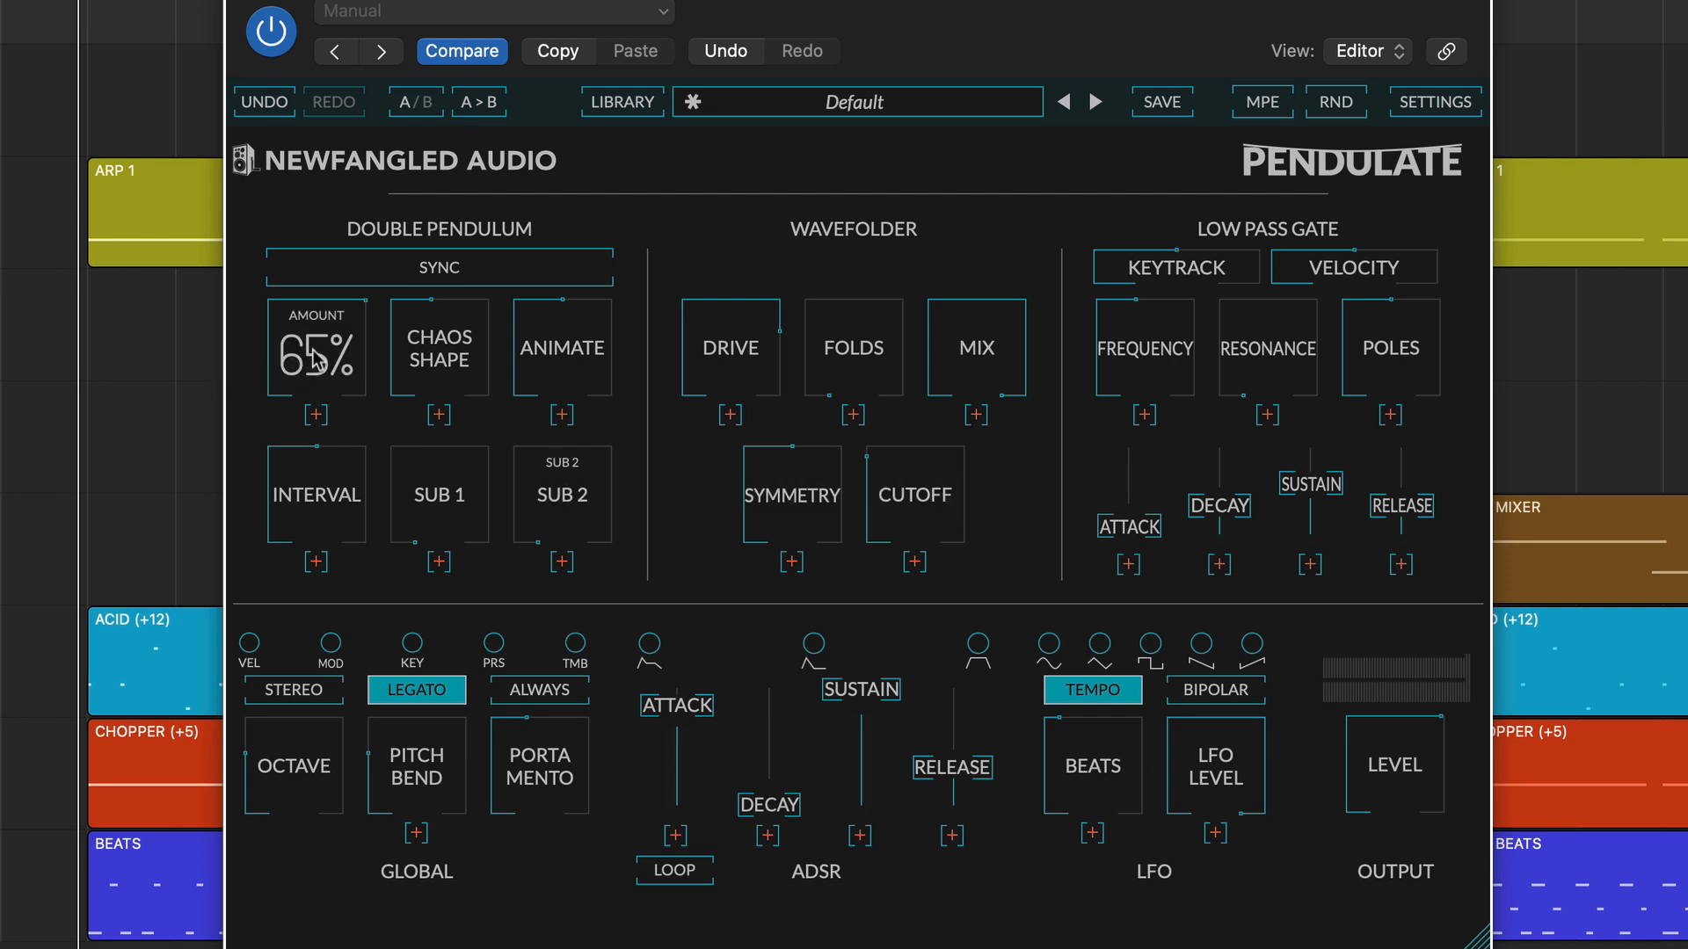
Vary the Double Pendulum's chaos shape and interval, set chaos amount to 42%, and toggle oscillator Sync on and back off.
{"action": "mouse_move", "coordinate": [308, 350]}
{"action": "left_mouse_down"}
{"action": "mouse_move", "coordinate": [306, 395]}
{"action": "mouse_move", "coordinate": [308, 359]}
{"action": "left_mouse_up"}
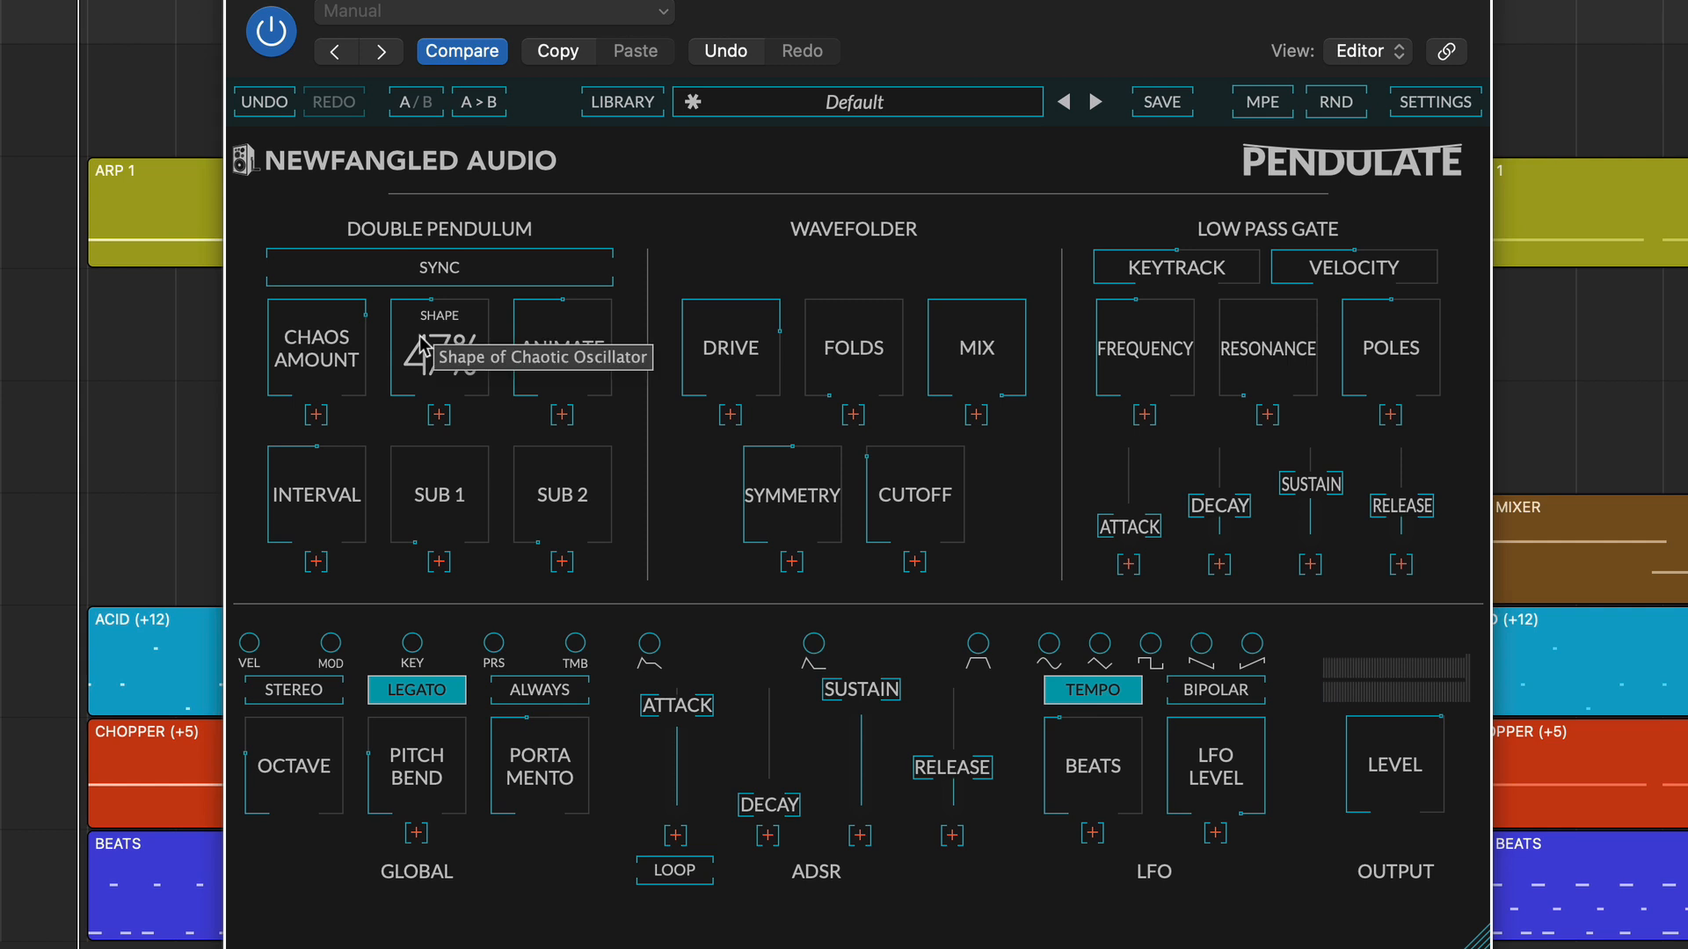
{"action": "mouse_move", "coordinate": [424, 344]}
{"action": "left_mouse_down"}
{"action": "mouse_move", "coordinate": [424, 397]}
{"action": "mouse_move", "coordinate": [430, 322]}
{"action": "left_mouse_up"}
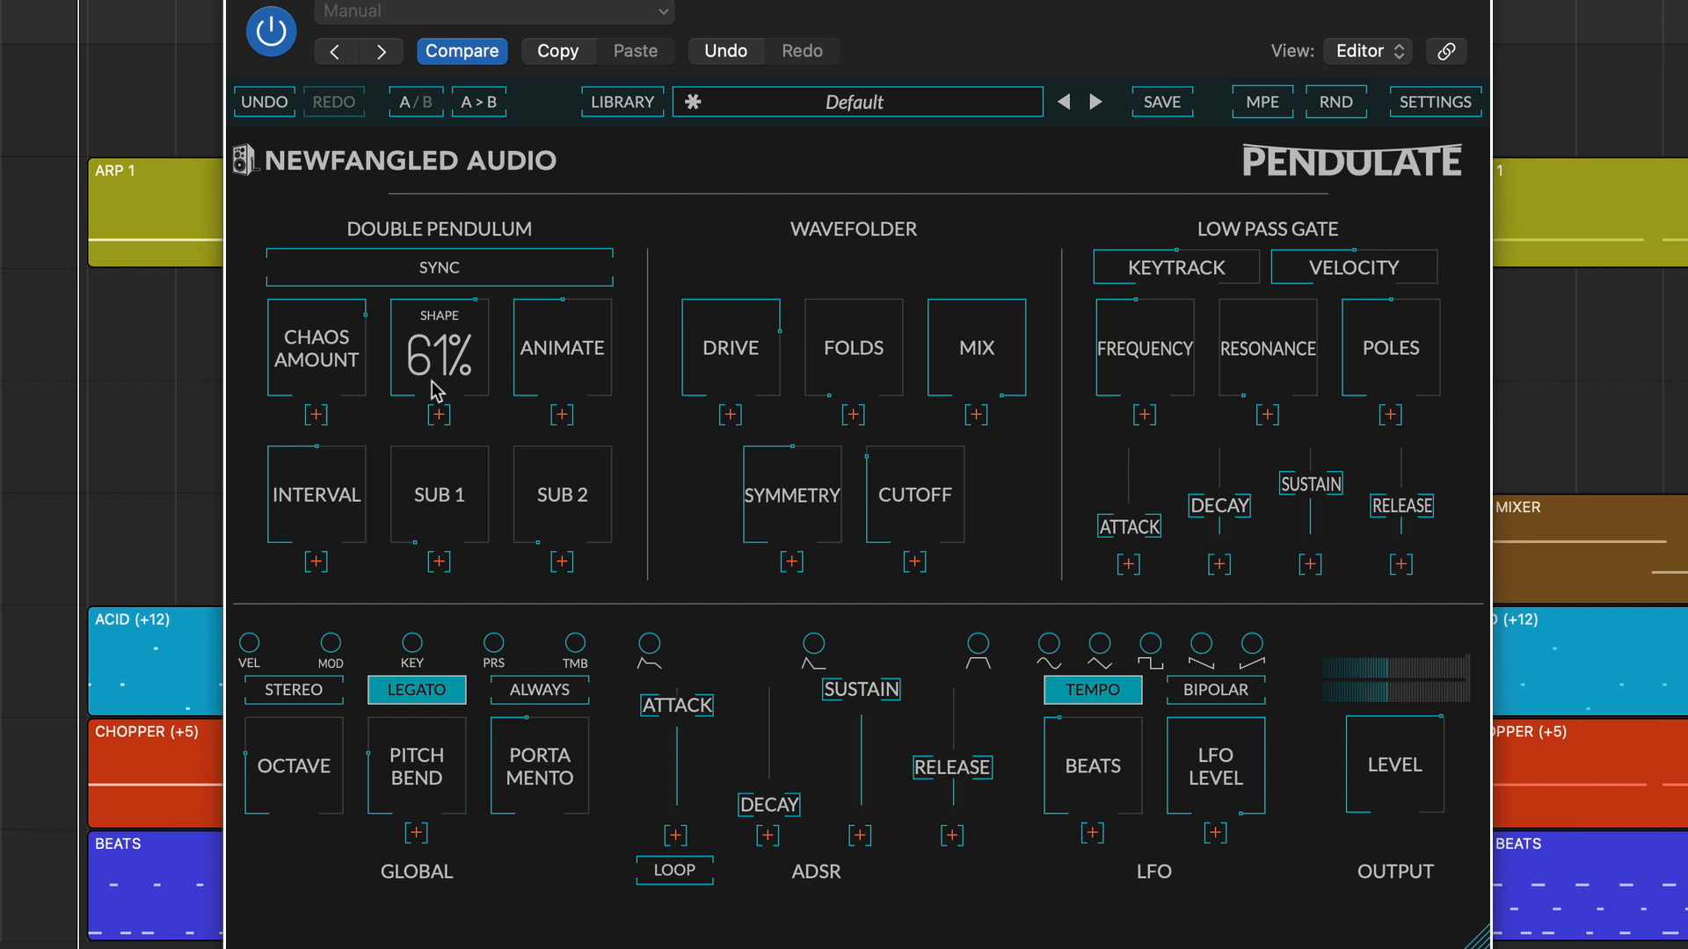
{"action": "left_click_drag", "start_coordinate": [310, 480], "coordinate": [296, 385]}
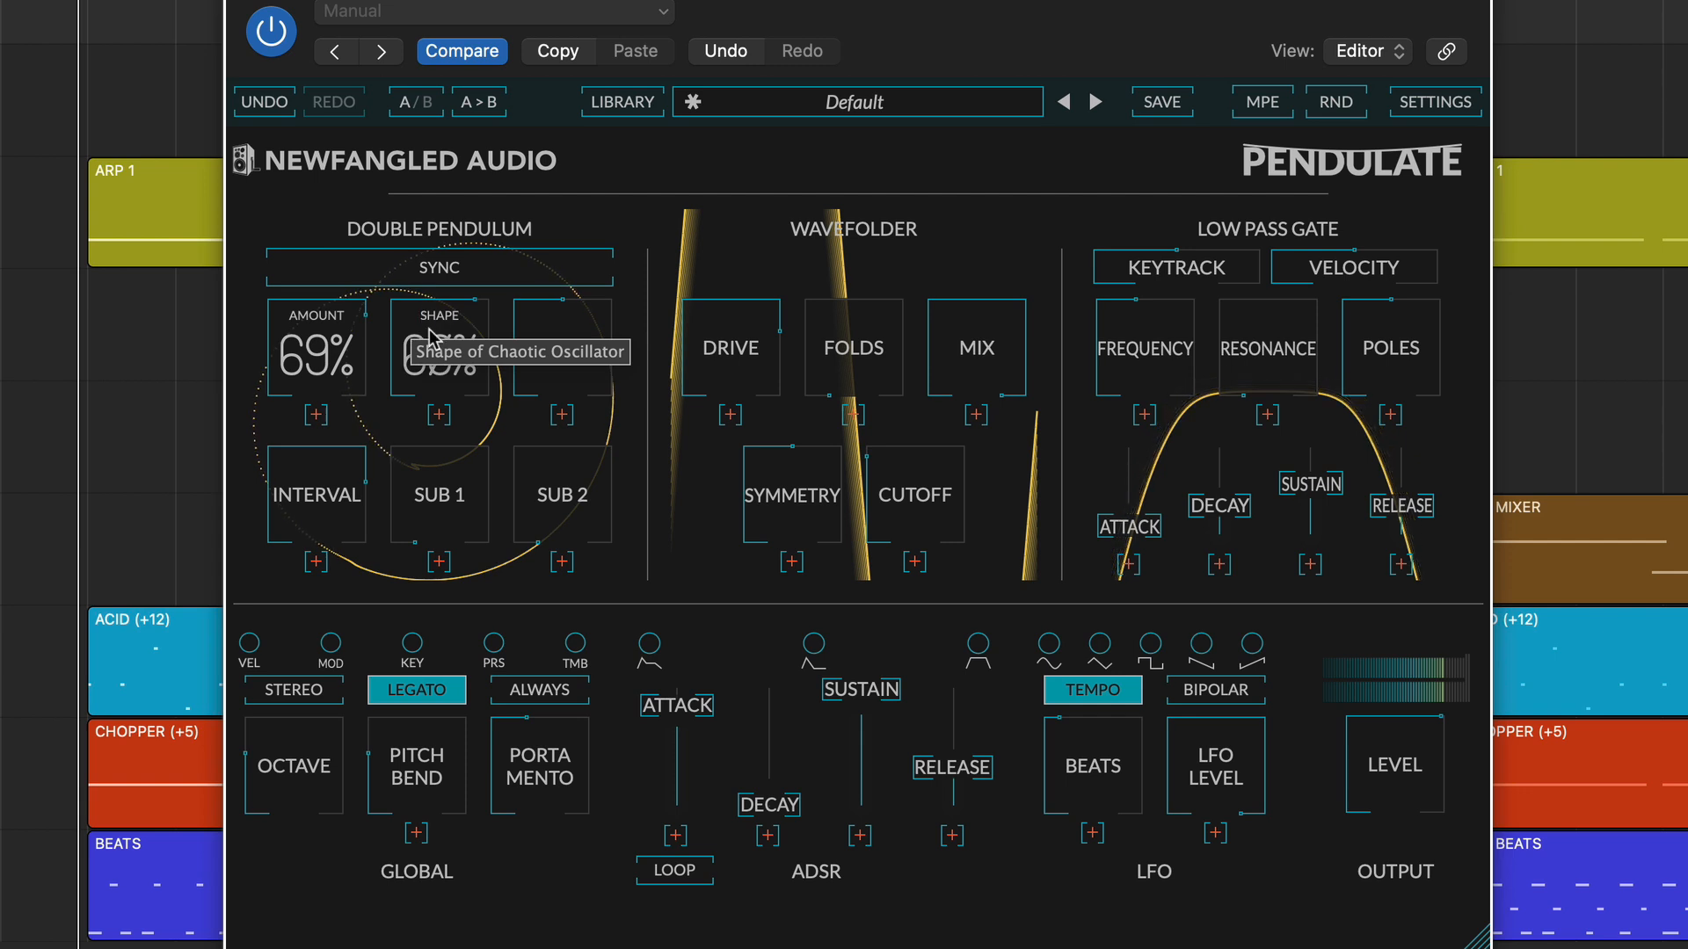
{"action": "left_click_drag", "start_coordinate": [429, 328], "coordinate": [418, 375]}
{"action": "mouse_move", "coordinate": [314, 329]}
{"action": "left_mouse_down"}
{"action": "mouse_move", "coordinate": [303, 458]}
{"action": "mouse_move", "coordinate": [302, 211]}
{"action": "mouse_move", "coordinate": [279, 552]}
{"action": "mouse_move", "coordinate": [273, 264]}
{"action": "mouse_move", "coordinate": [271, 372]}
{"action": "mouse_move", "coordinate": [327, 439]}
{"action": "mouse_move", "coordinate": [319, 145]}
{"action": "mouse_move", "coordinate": [293, 275]}
{"action": "mouse_move", "coordinate": [327, 339]}
{"action": "left_mouse_up"}
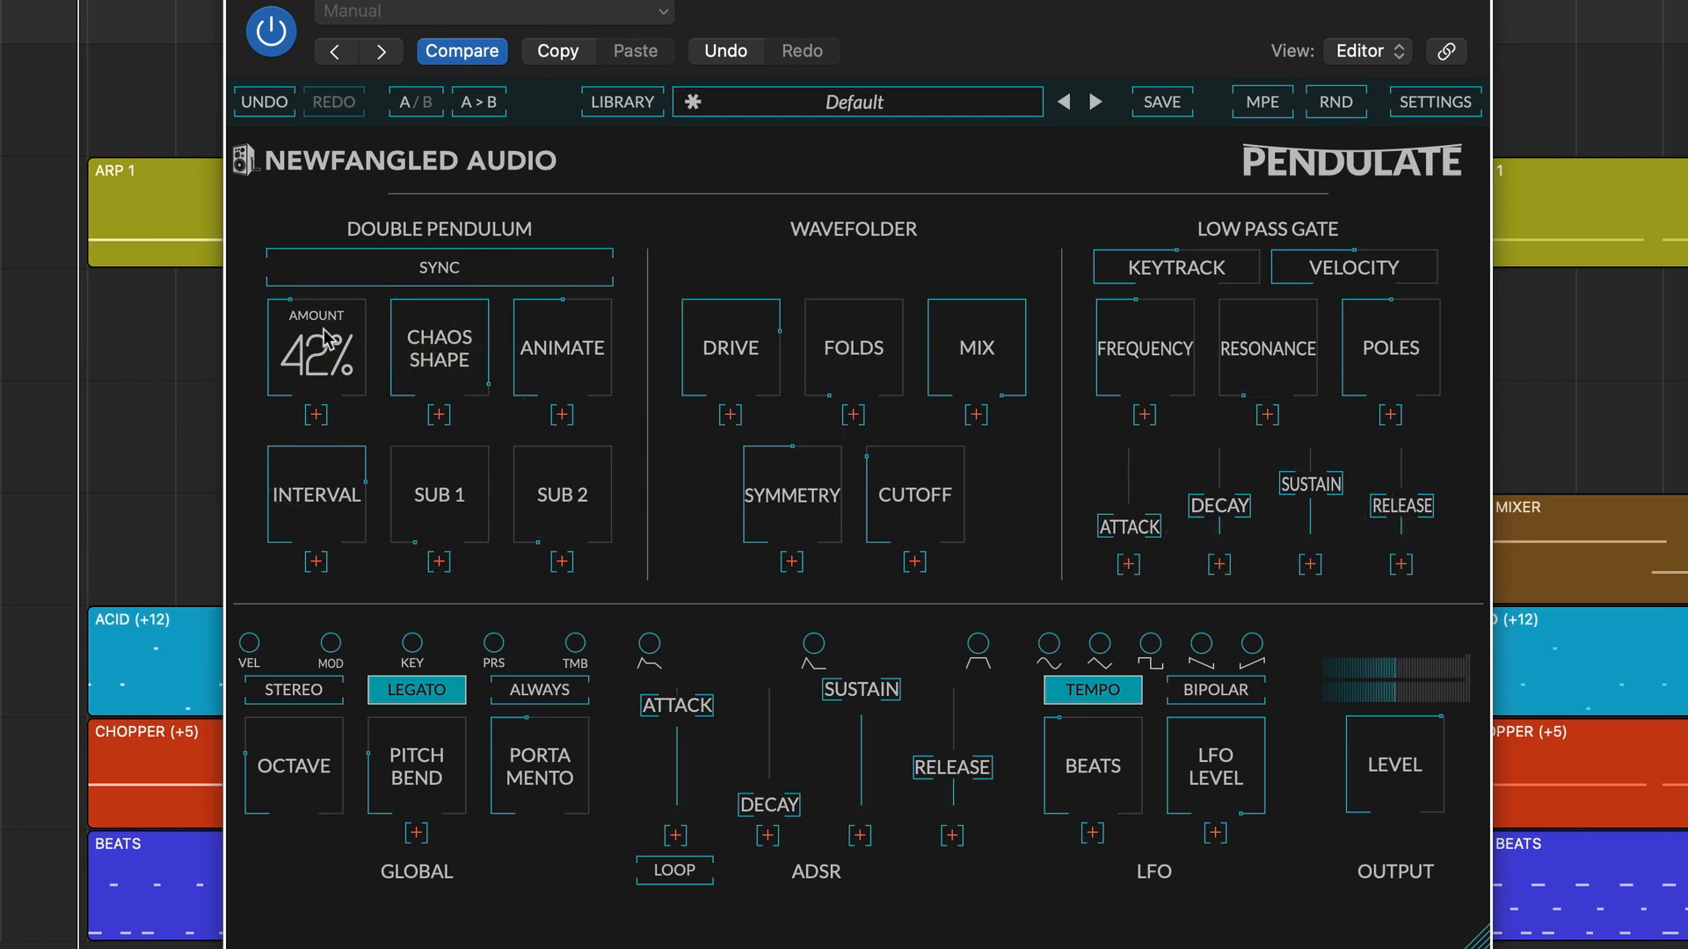
{"action": "left_click", "coordinate": [429, 268]}
{"action": "left_click", "coordinate": [429, 268]}
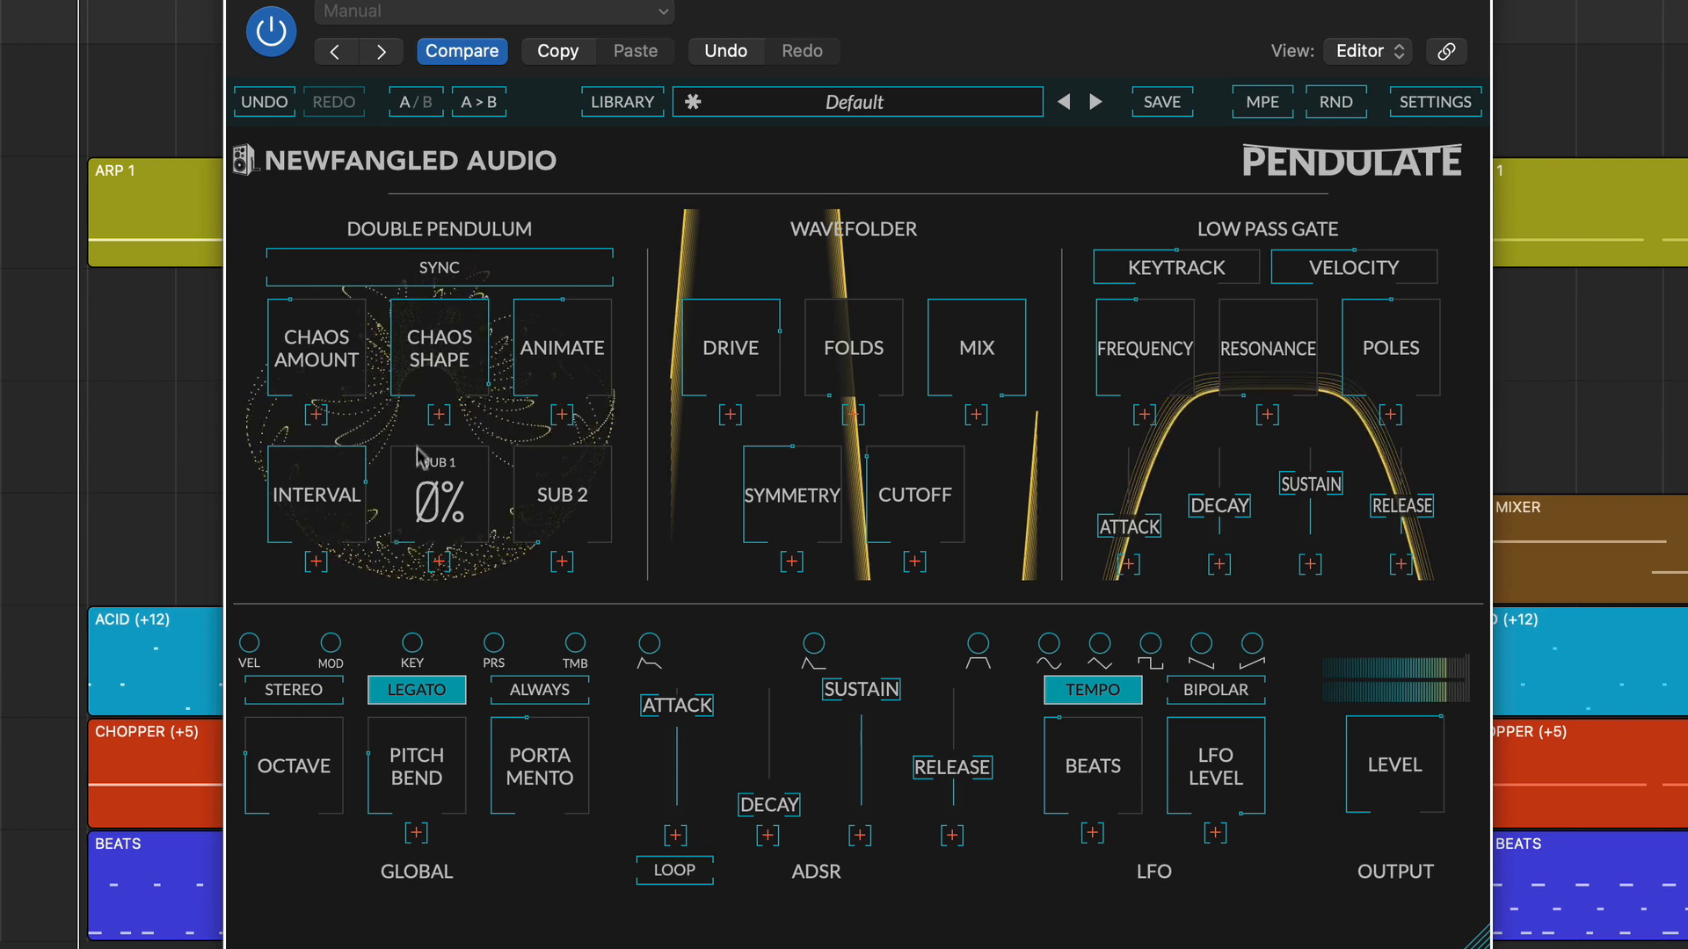
Raise the Sub 1 and Sub 2 levels in the Double Pendulum section and lower its chaos shape.
{"action": "left_click_drag", "start_coordinate": [430, 508], "coordinate": [407, 290]}
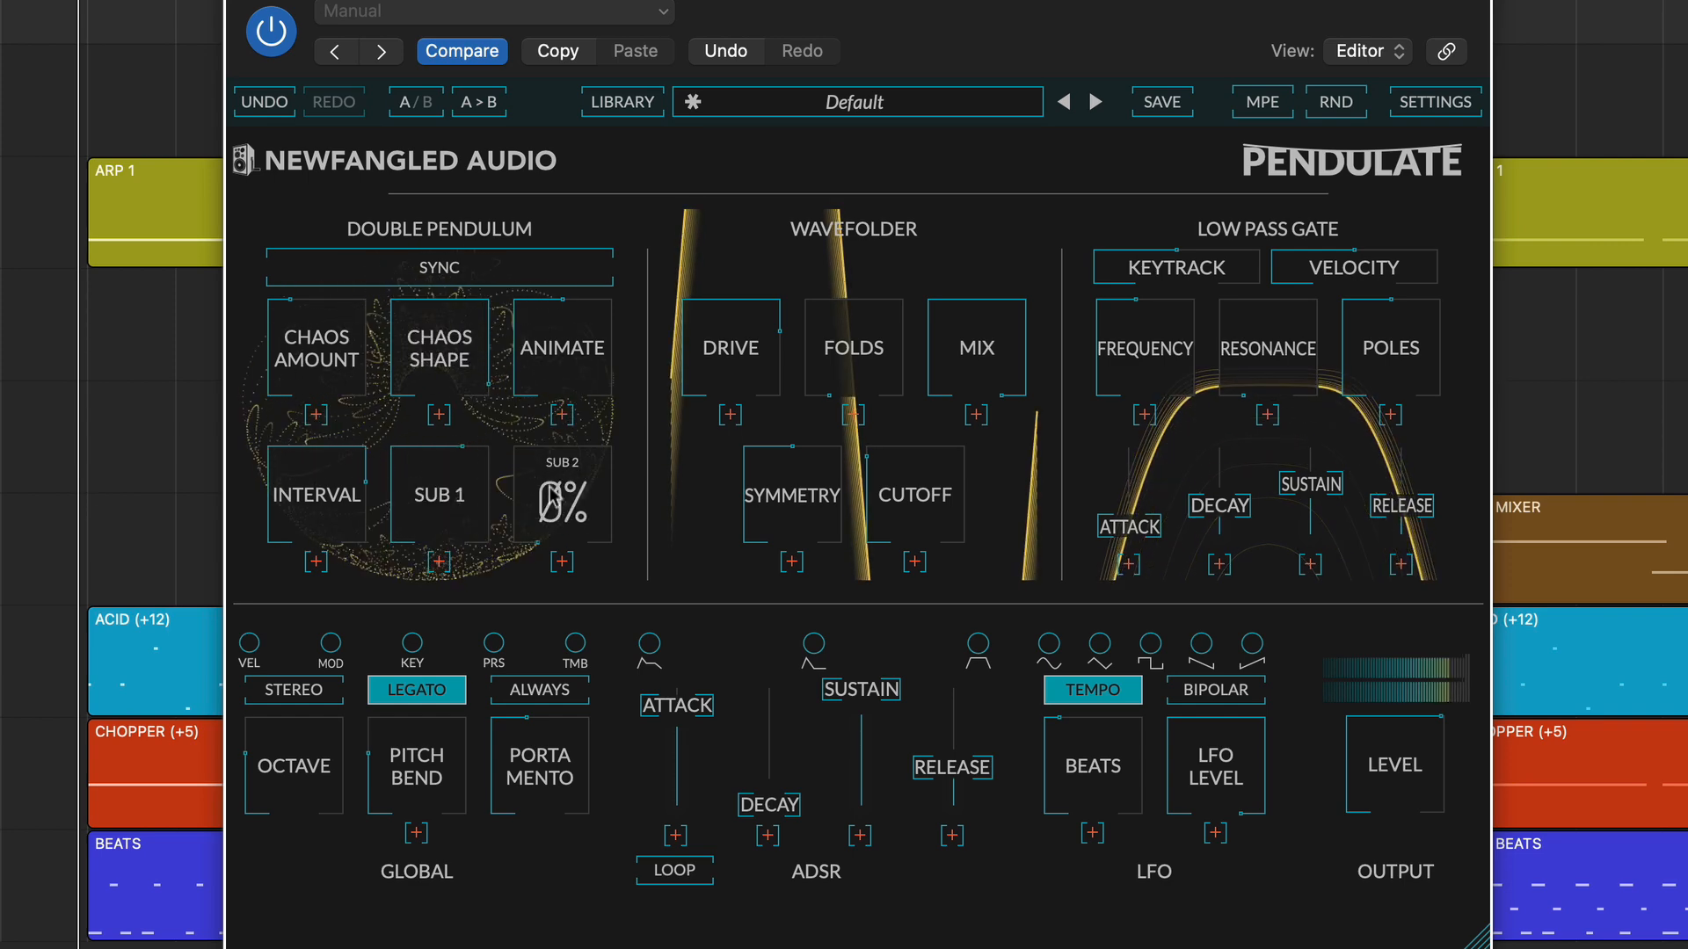
{"action": "left_click_drag", "start_coordinate": [563, 501], "coordinate": [517, 274]}
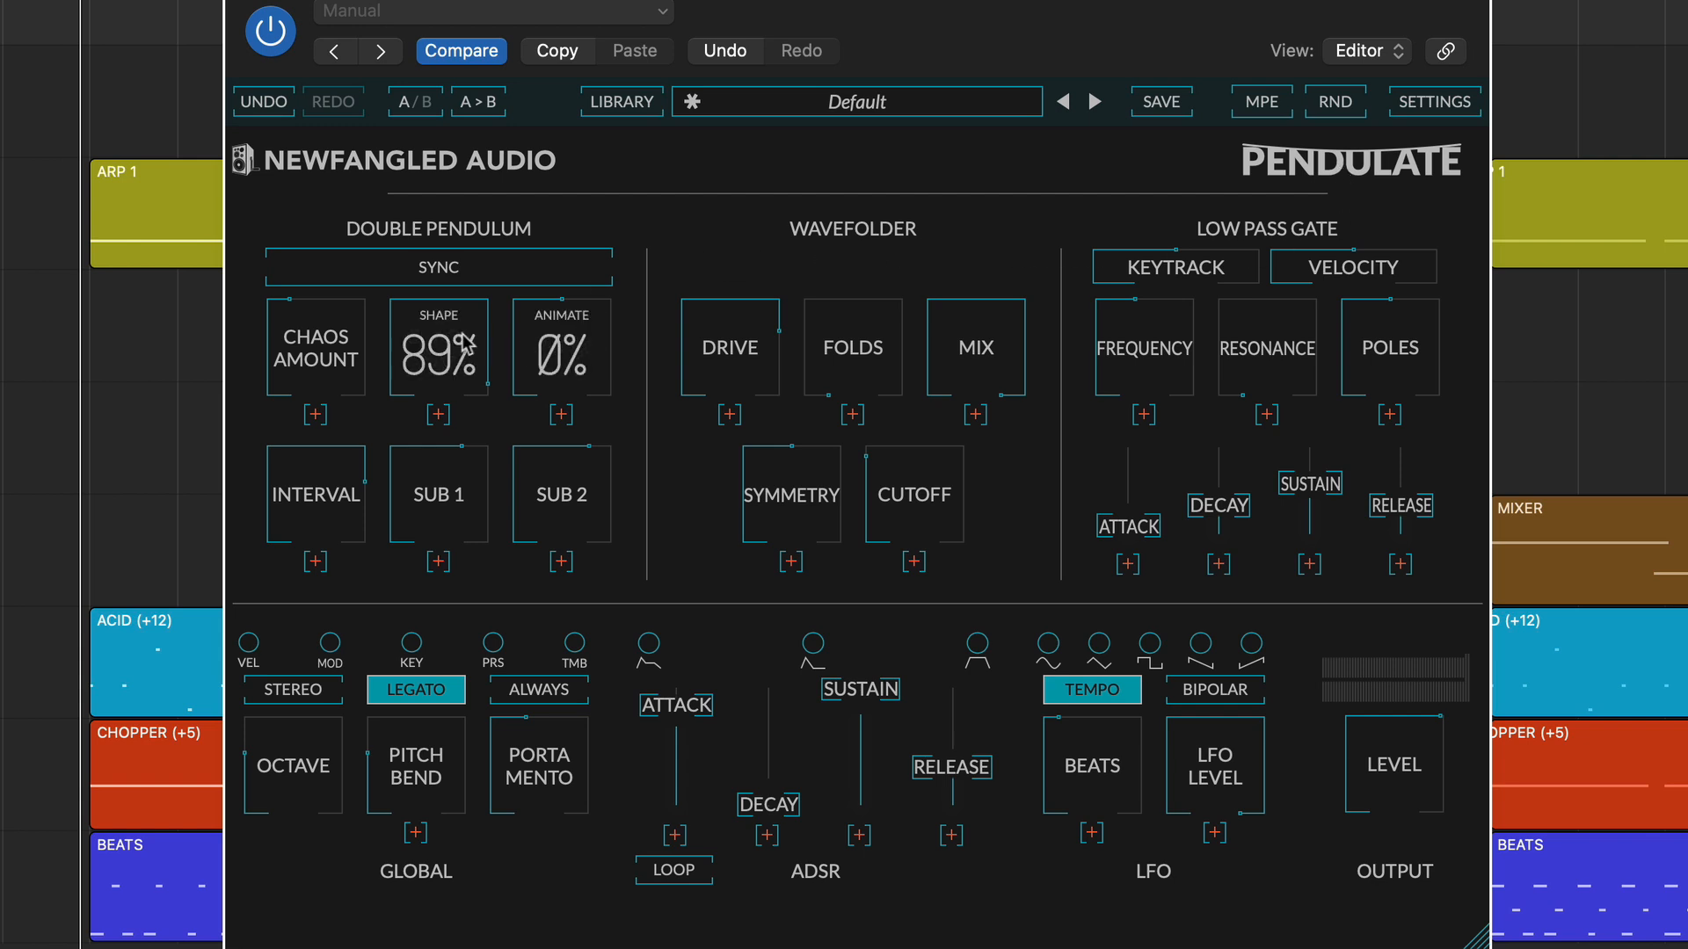
{"action": "left_click_drag", "start_coordinate": [440, 348], "coordinate": [414, 485]}
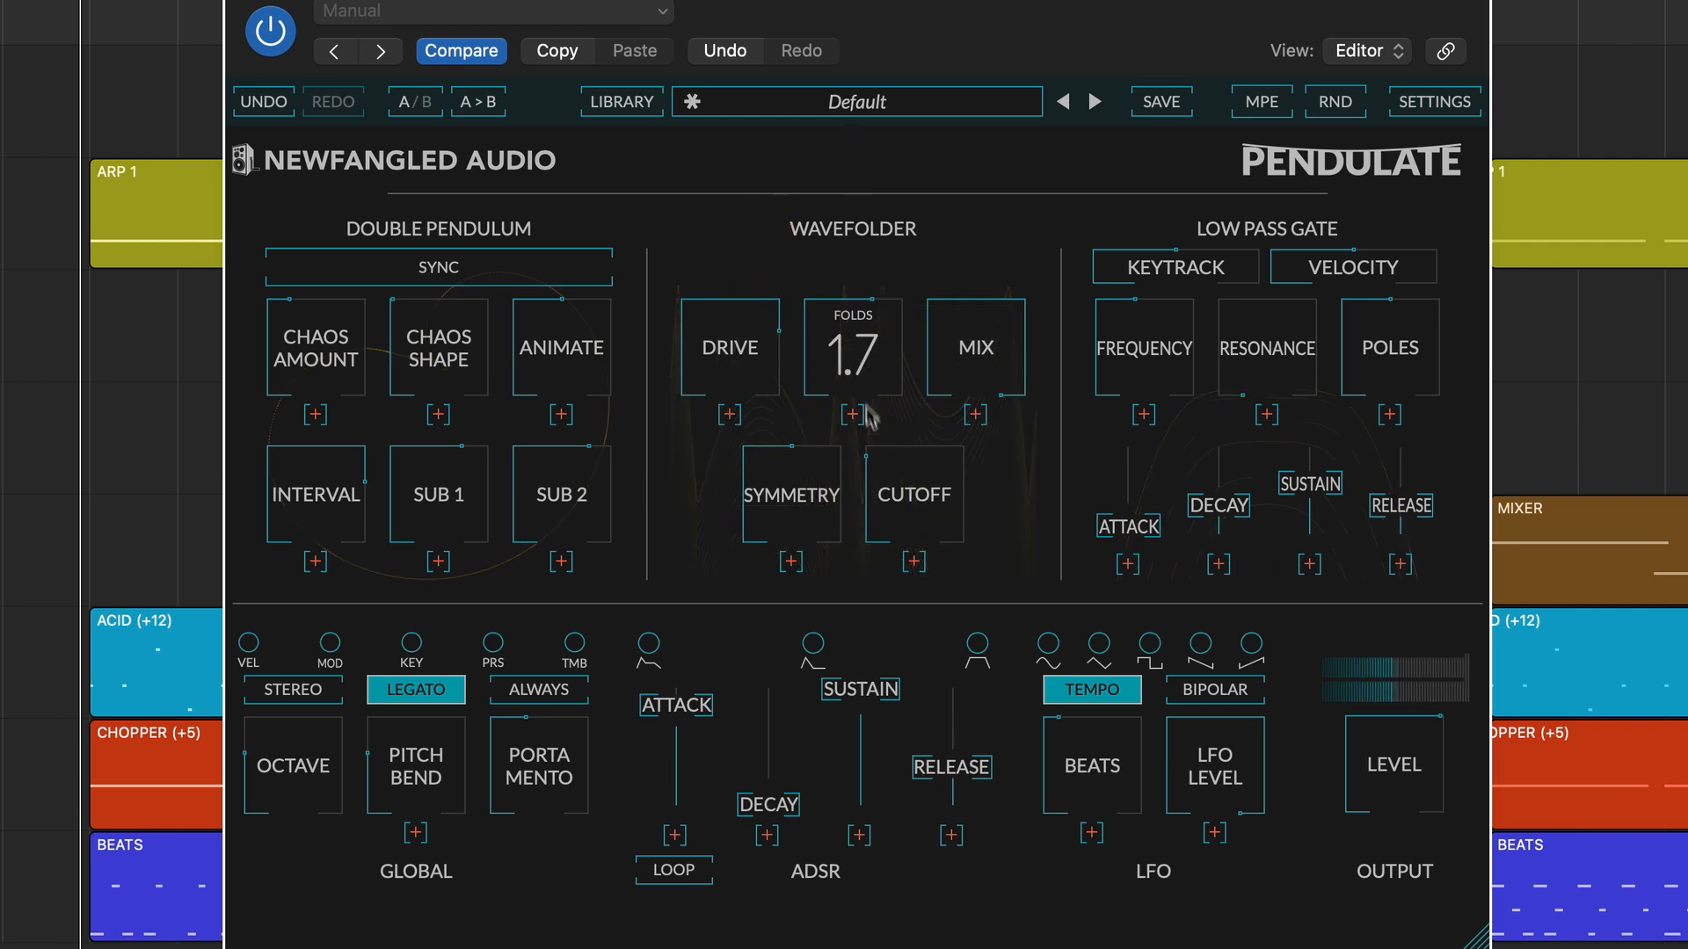
Raise the Wavefolder's cutoff and slightly adjust its symmetry.
{"action": "mouse_move", "coordinate": [891, 486]}
{"action": "left_click_drag", "start_coordinate": [891, 486], "coordinate": [873, 258]}
{"action": "mouse_move", "coordinate": [797, 498]}
{"action": "left_mouse_down"}
{"action": "mouse_move", "coordinate": [799, 379]}
{"action": "mouse_move", "coordinate": [785, 614]}
{"action": "mouse_move", "coordinate": [794, 444]}
{"action": "mouse_move", "coordinate": [794, 497]}
{"action": "left_mouse_up"}
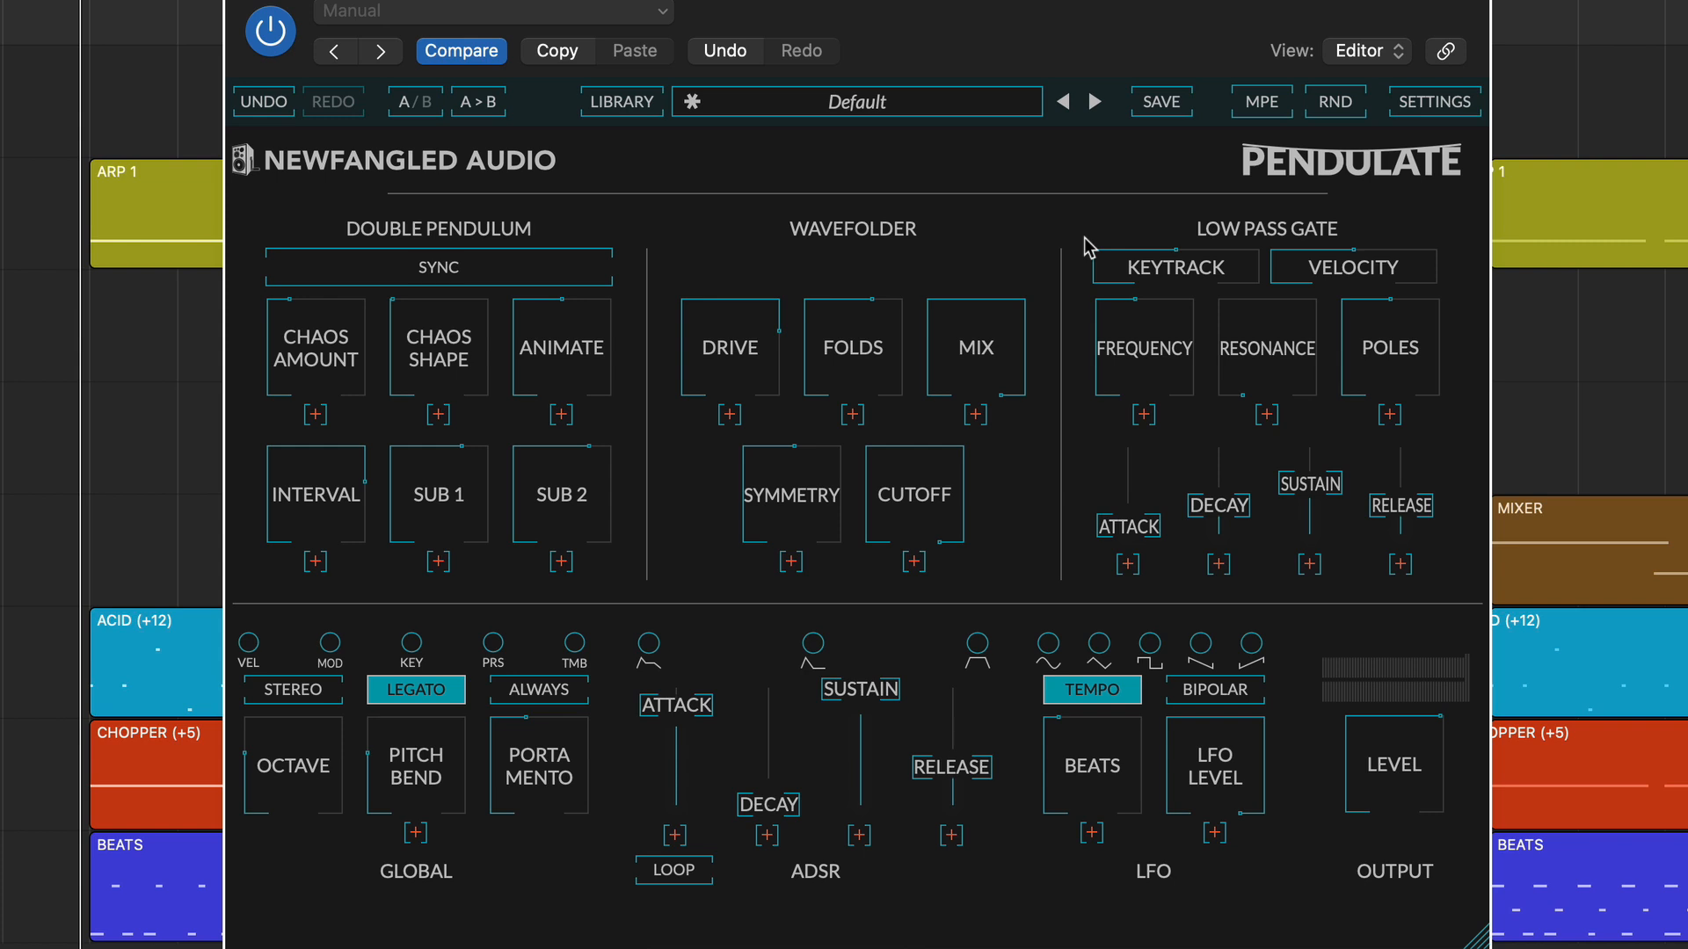
Set the Low Pass Gate's resonance to 8.0, decay to 431 ms and sustain to 0.00, and raise its frequency, poles and release.
{"action": "left_click_drag", "start_coordinate": [1144, 352], "coordinate": [1123, 225]}
{"action": "left_click_drag", "start_coordinate": [1238, 334], "coordinate": [1229, 86]}
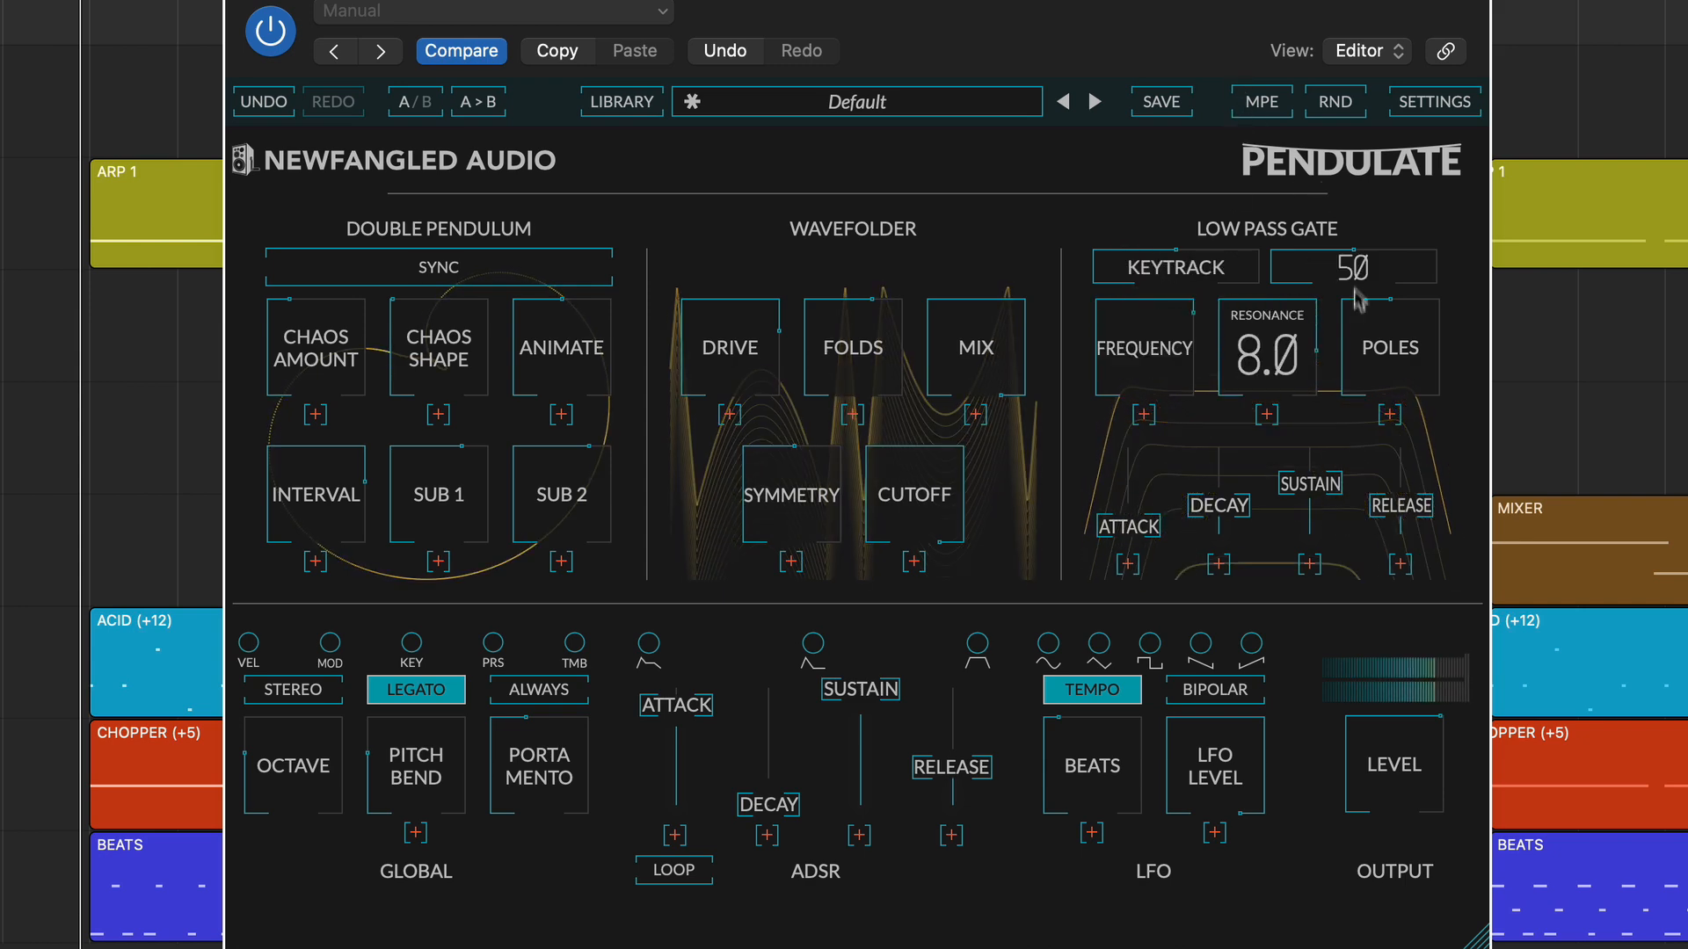
{"action": "left_click_drag", "start_coordinate": [1359, 304], "coordinate": [1345, 151]}
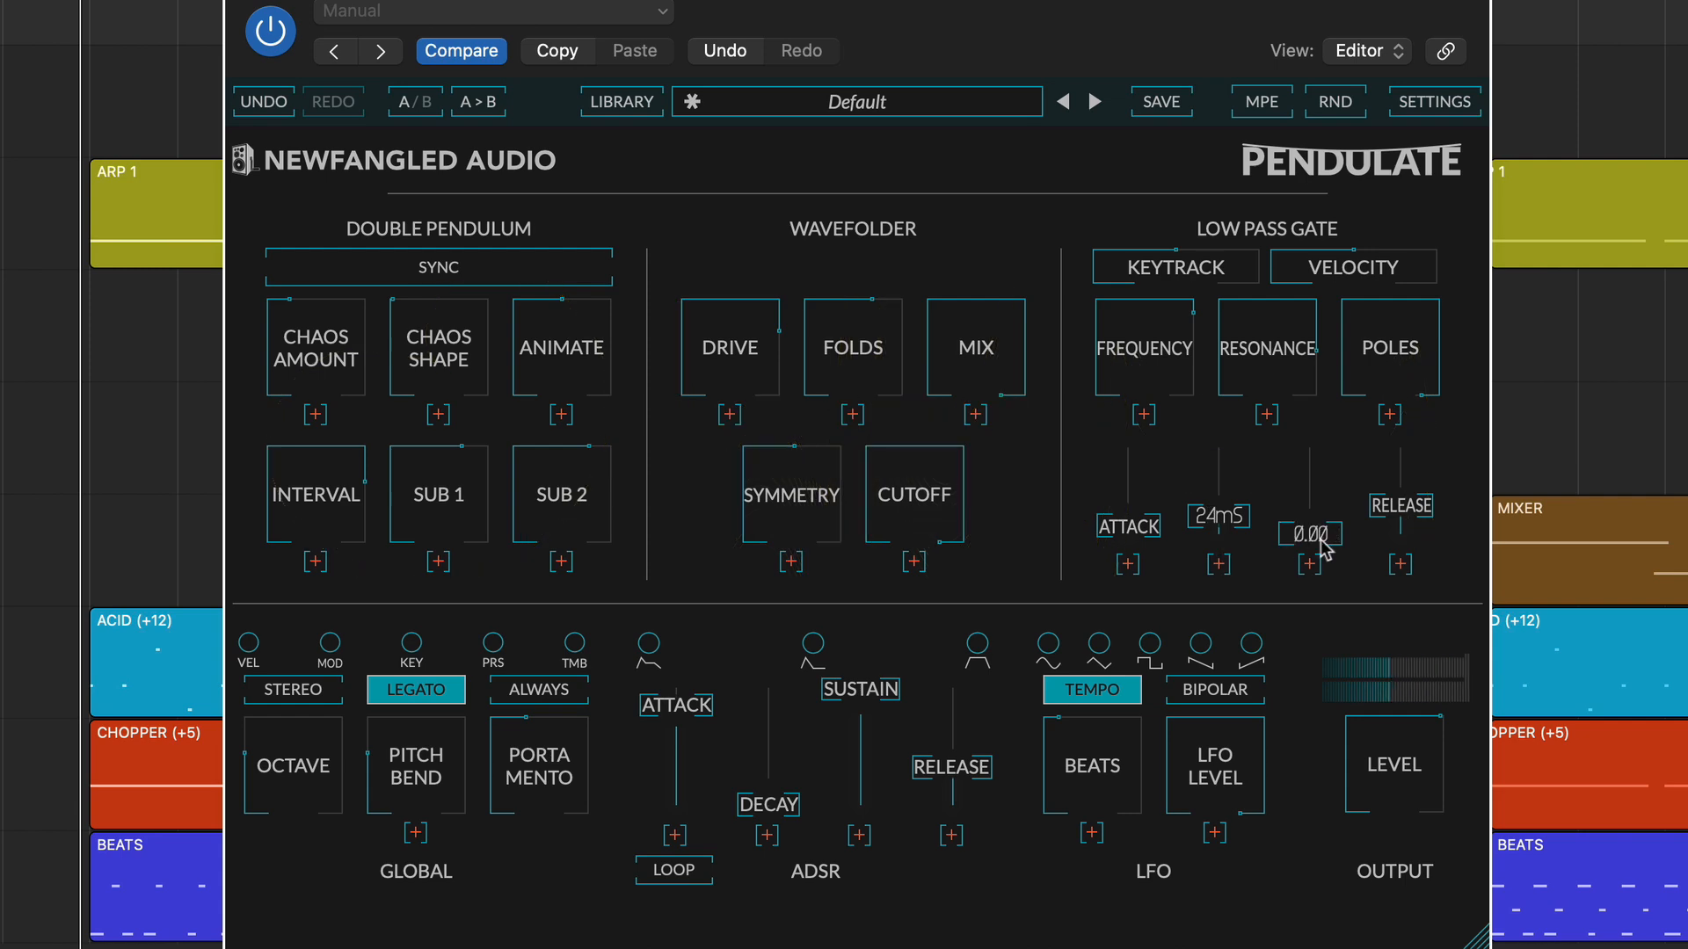
{"action": "left_click_drag", "start_coordinate": [1217, 538], "coordinate": [1272, 475]}
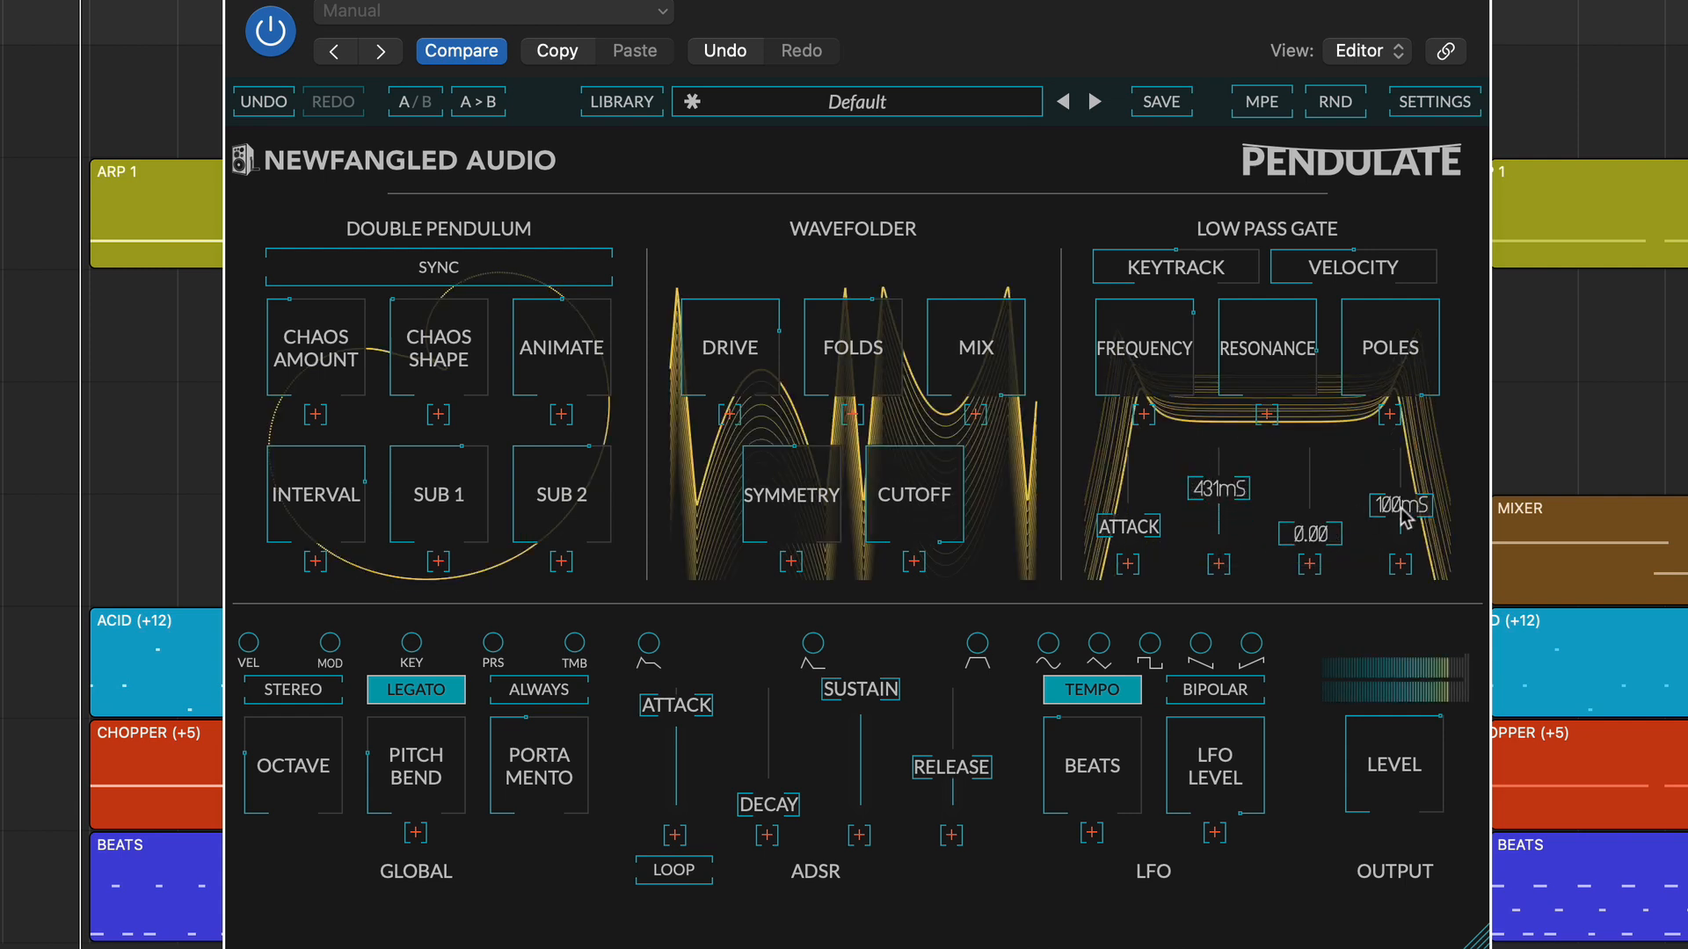
{"action": "left_click_drag", "start_coordinate": [1406, 508], "coordinate": [1408, 419]}
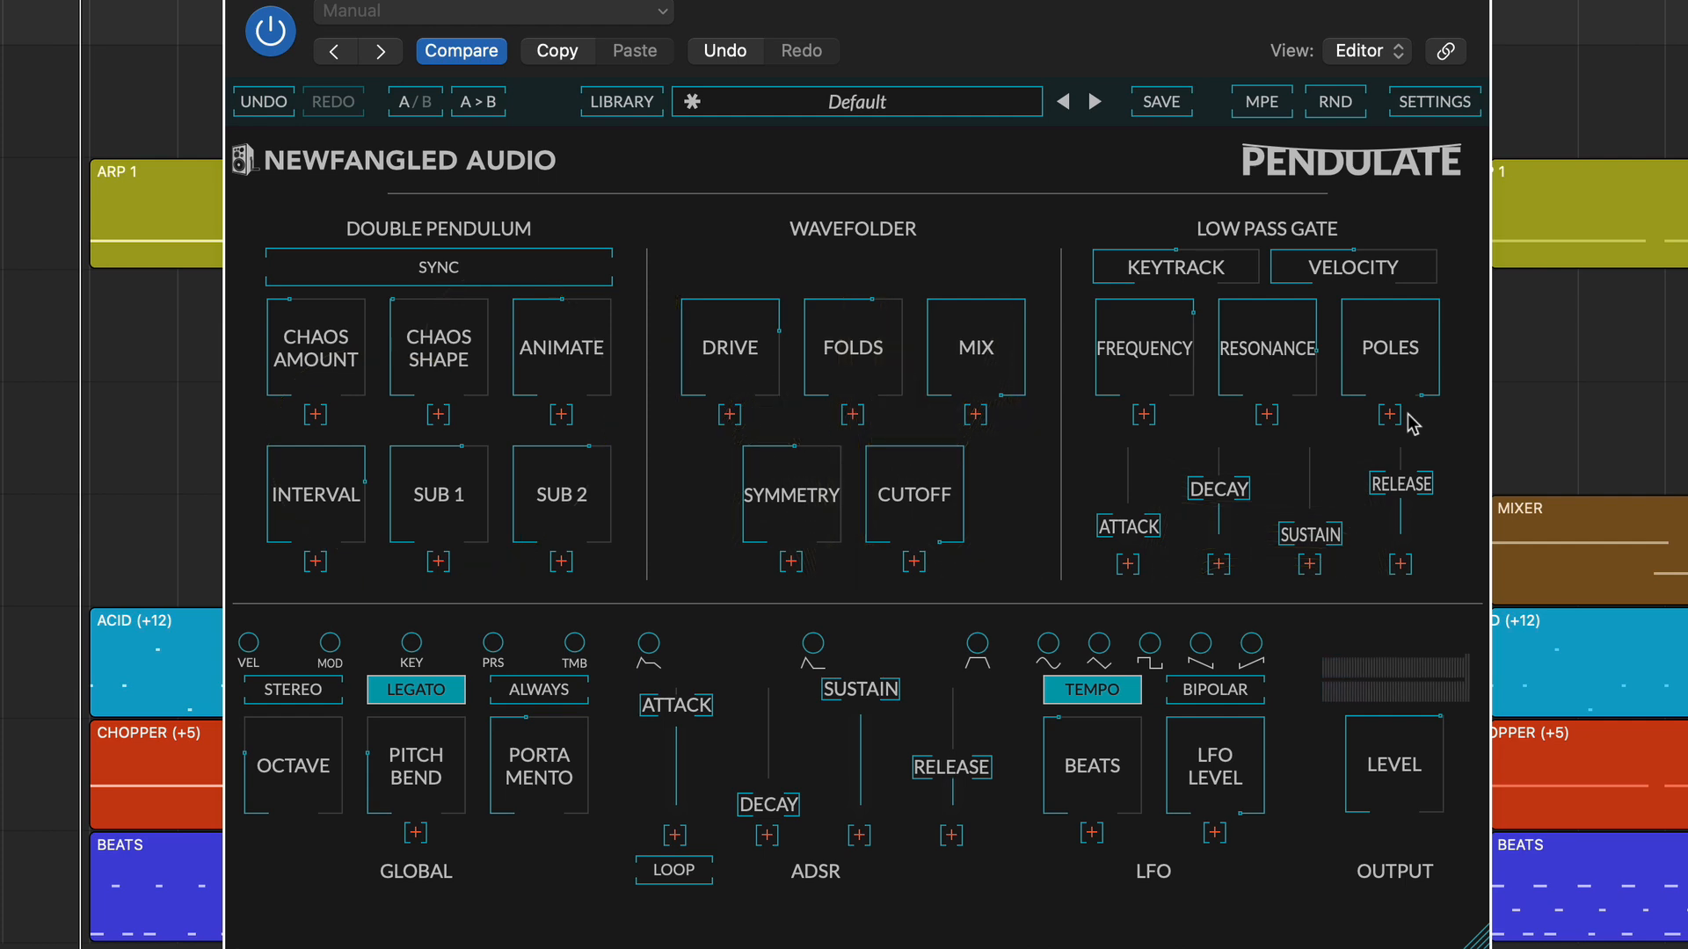
Load the next preset, 5th Cutoff Mod.
{"action": "left_click", "coordinate": [1094, 103]}
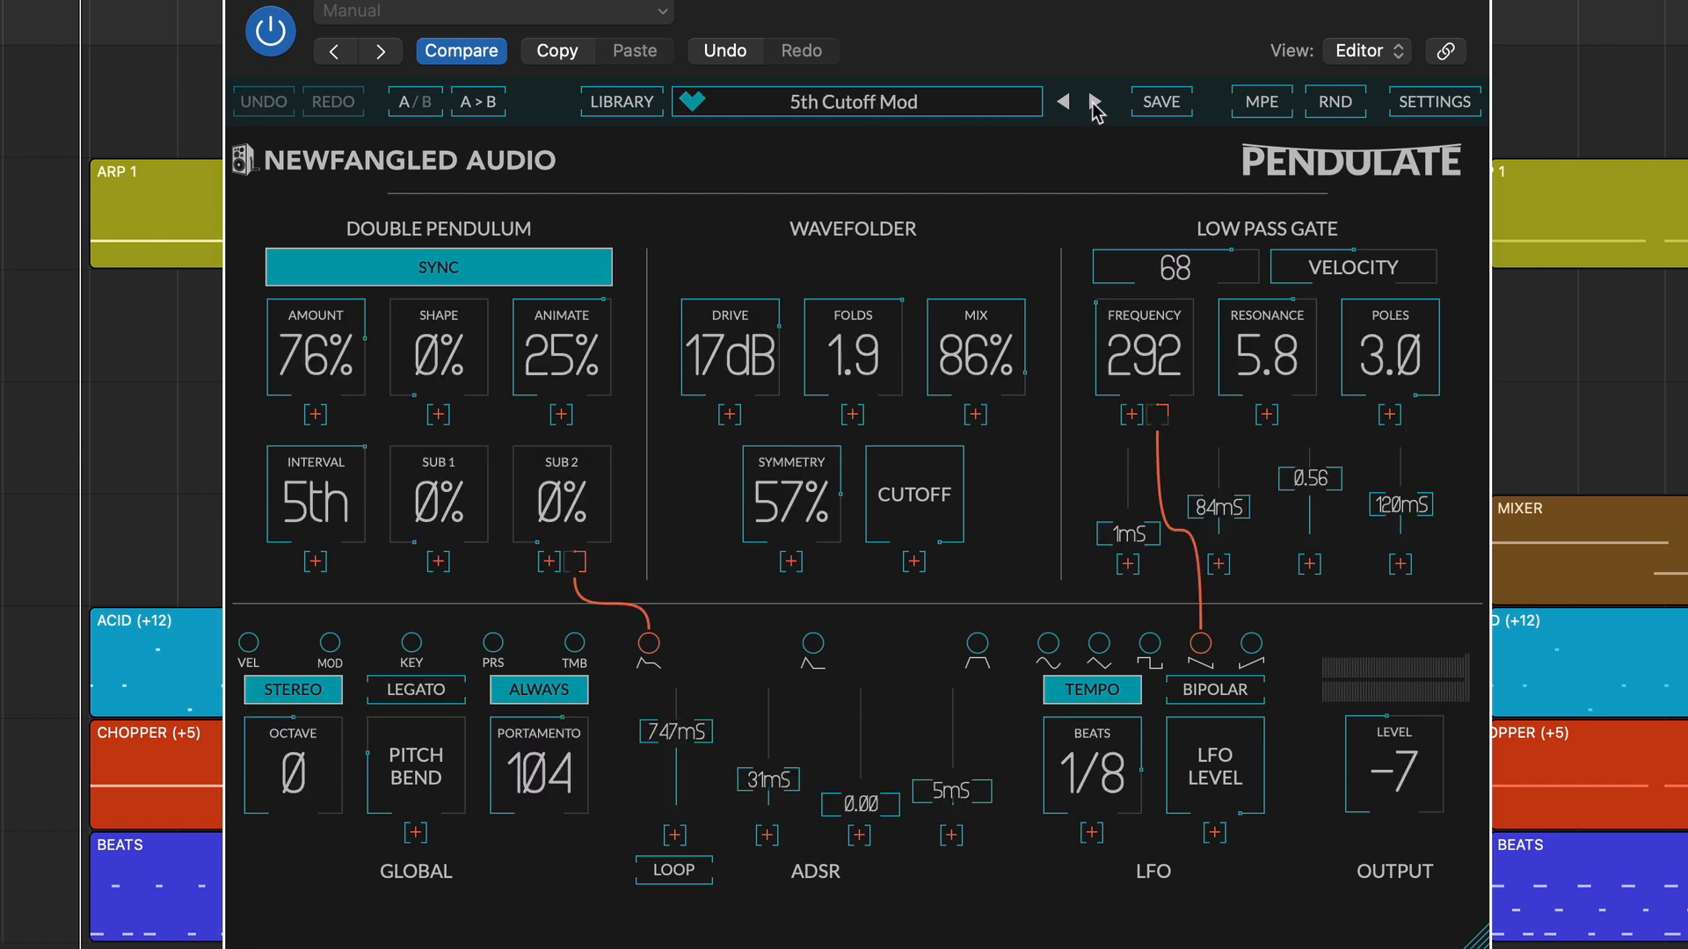
Toggle the Show cables graphics setting off and back on, and close the settings.
{"action": "left_click", "coordinate": [1437, 103]}
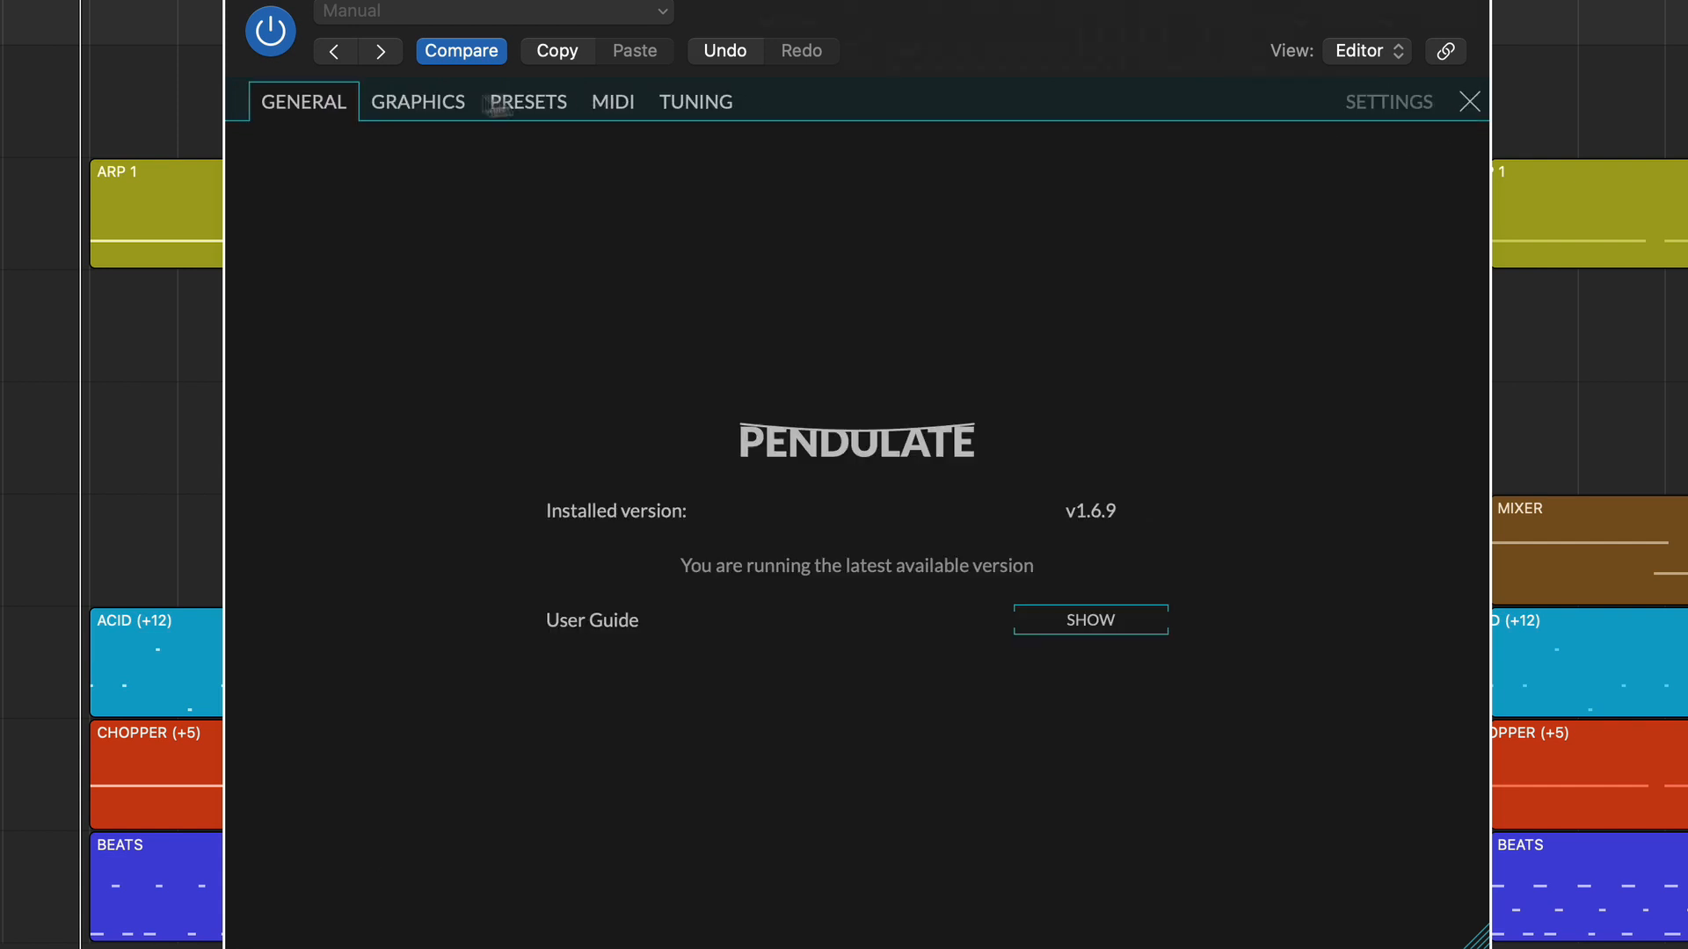
{"action": "left_click", "coordinate": [450, 103]}
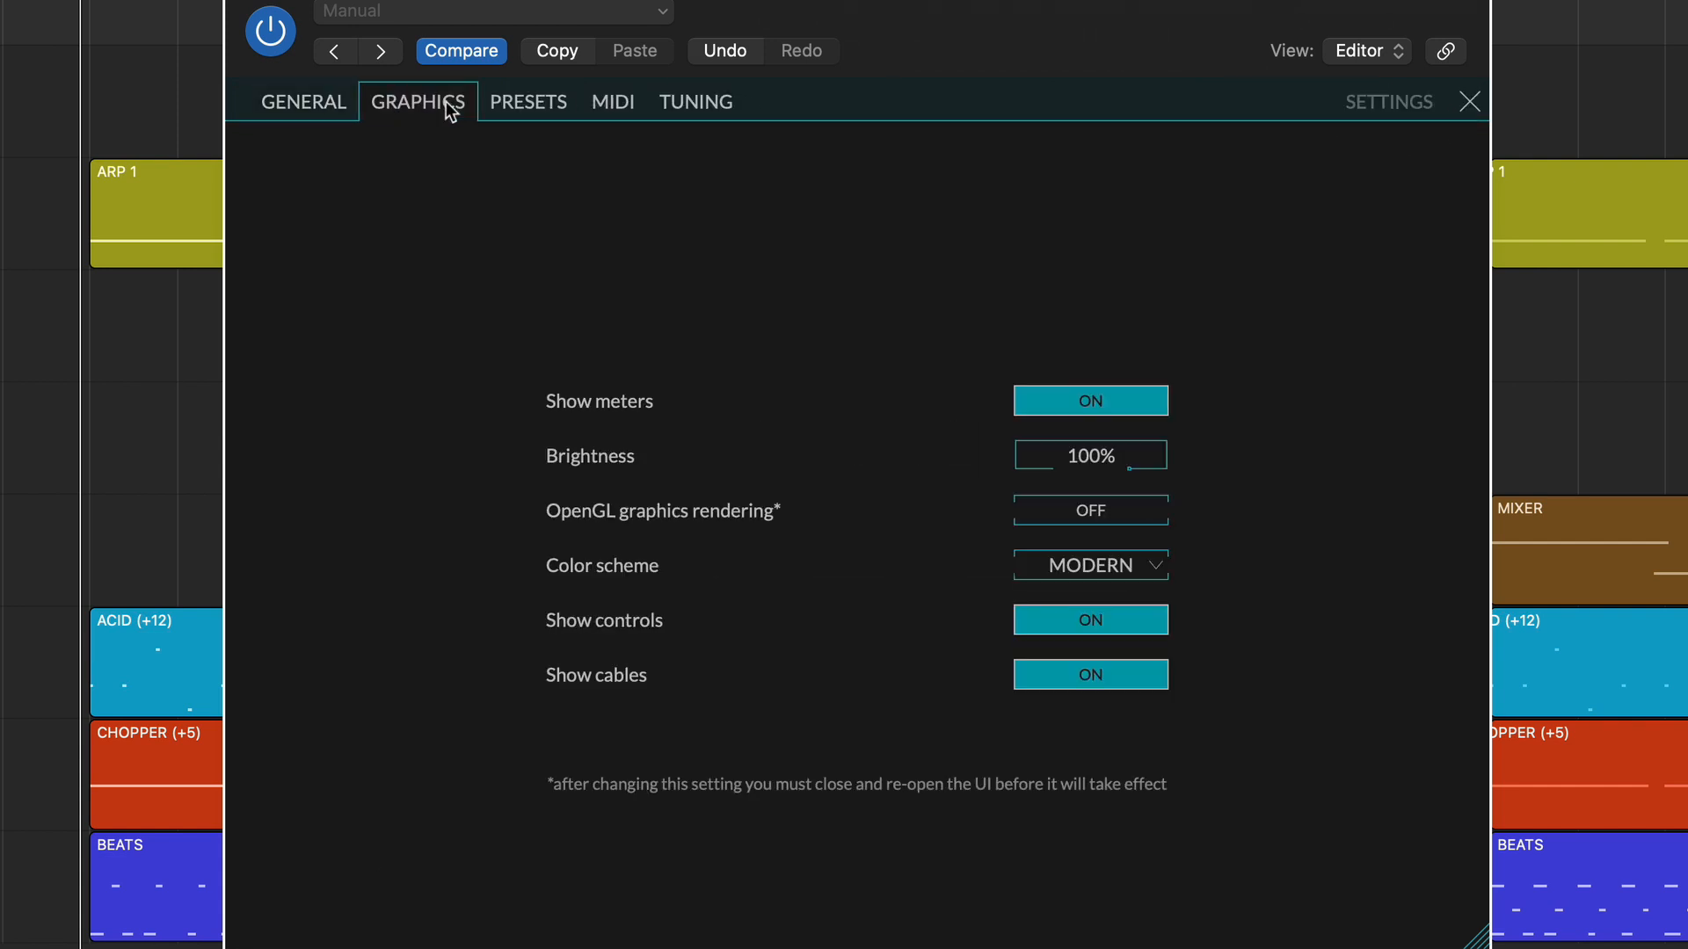
{"action": "left_click", "coordinate": [1126, 684]}
{"action": "left_click", "coordinate": [1132, 684]}
{"action": "left_click", "coordinate": [1469, 102]}
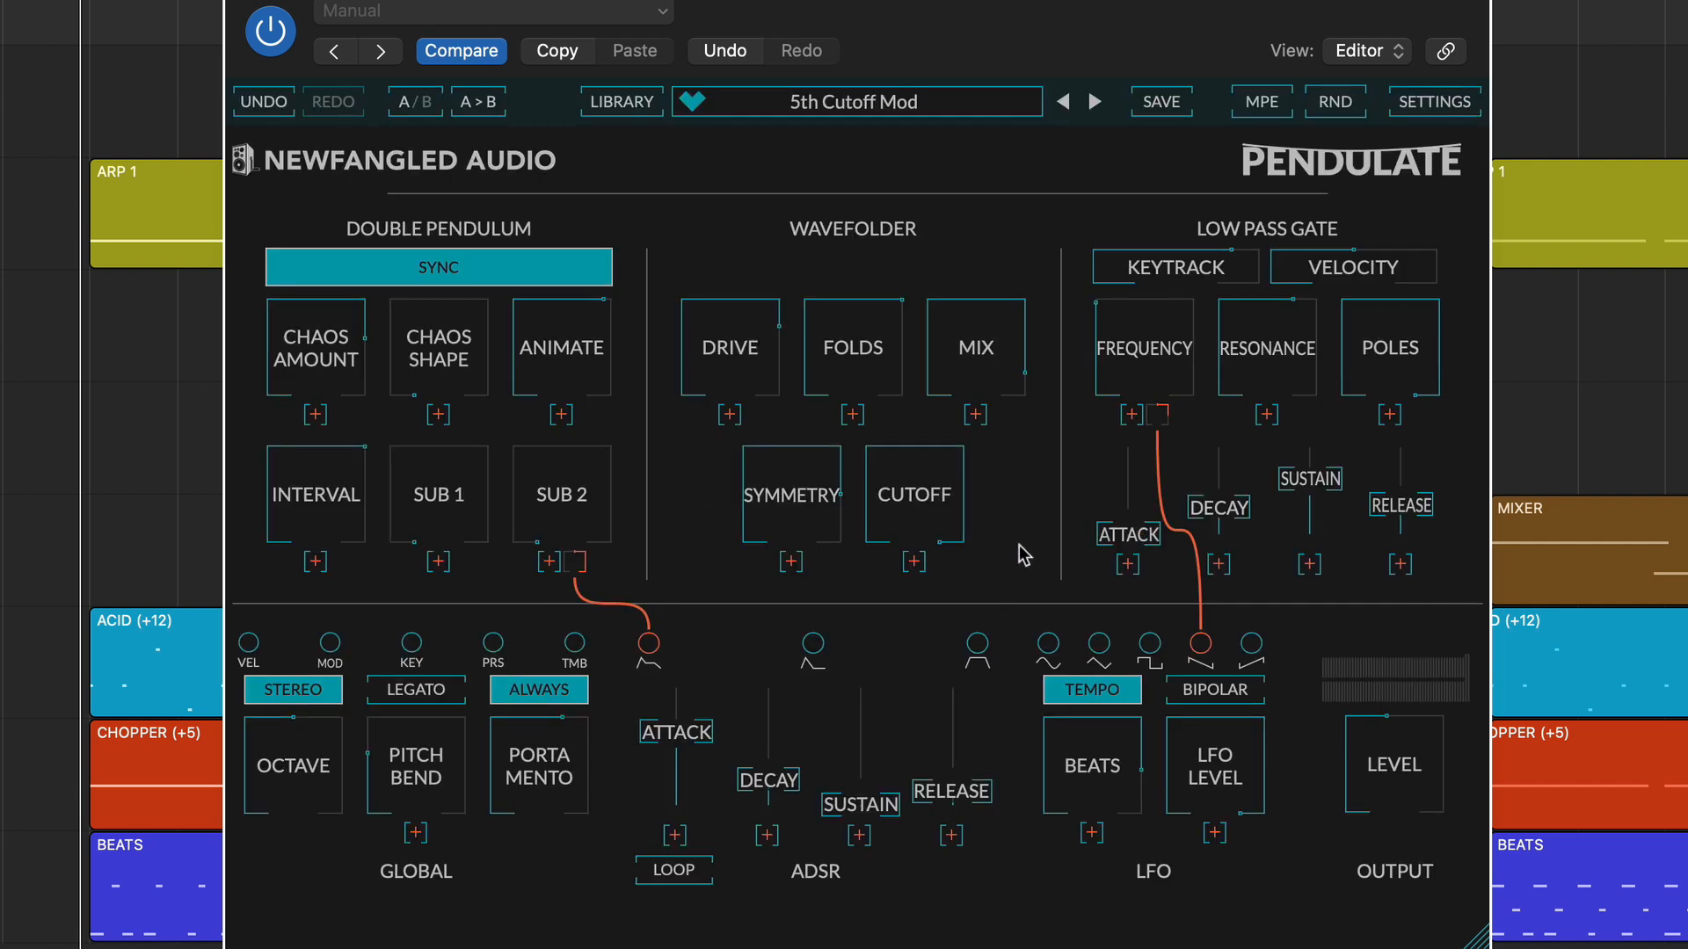
Route the middle ADSR envelope output to the Wavefolder's Symmetry and Cutoff.
{"action": "left_click", "coordinate": [812, 646]}
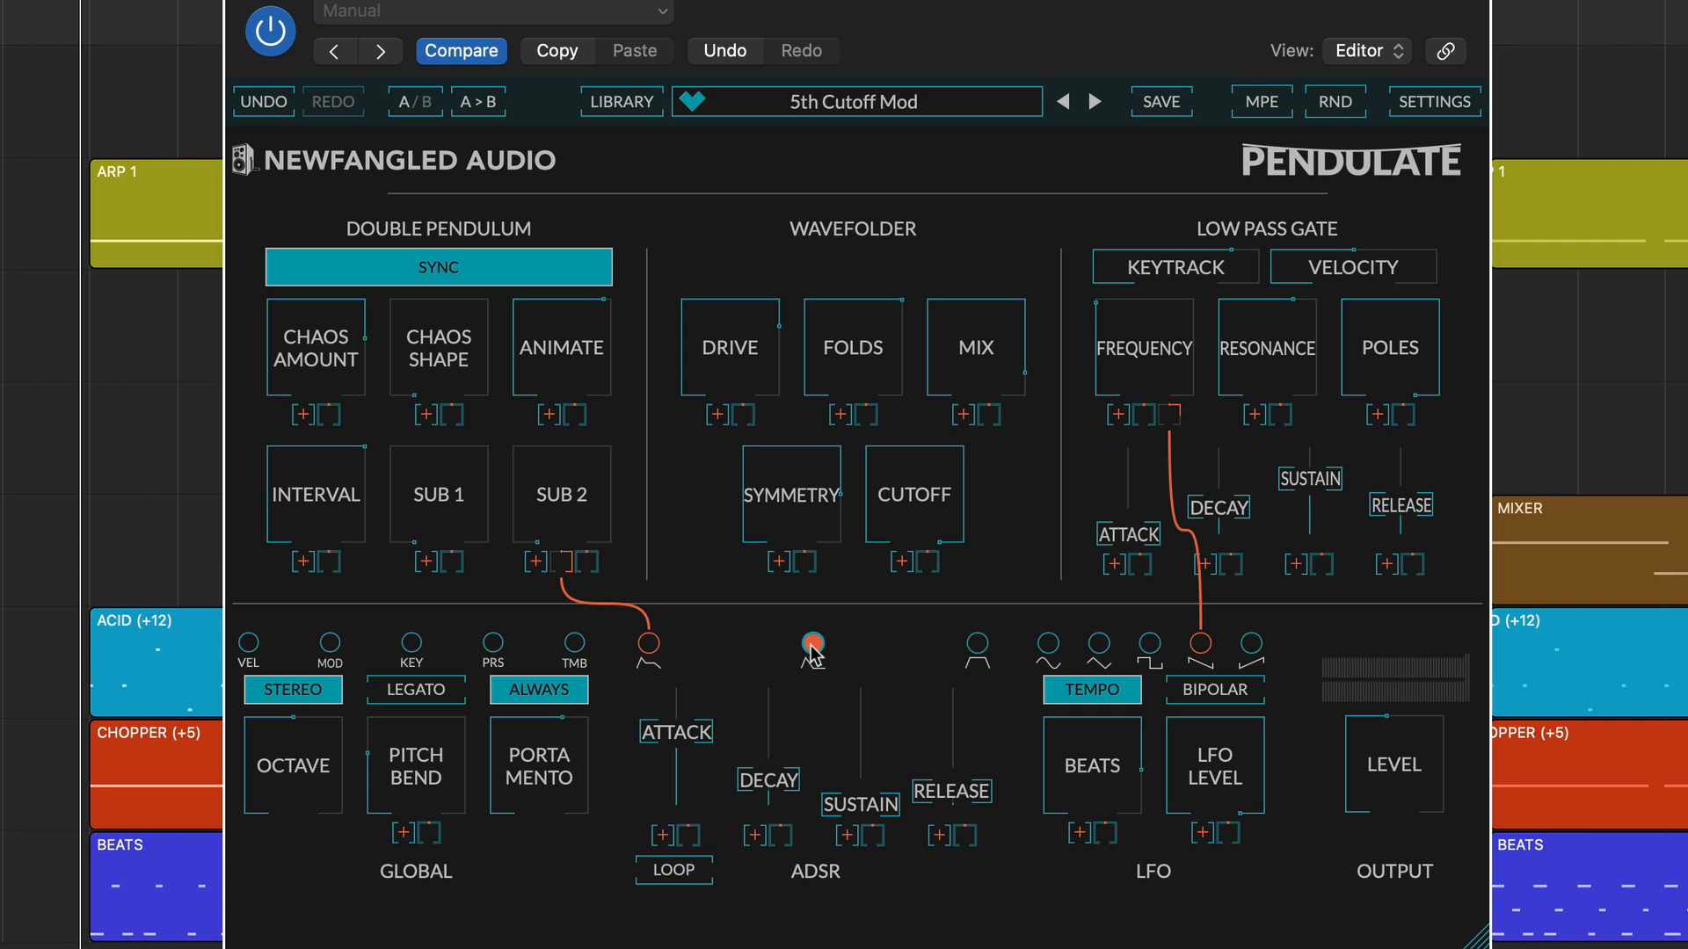
{"action": "left_click_drag", "start_coordinate": [813, 651], "coordinate": [804, 563]}
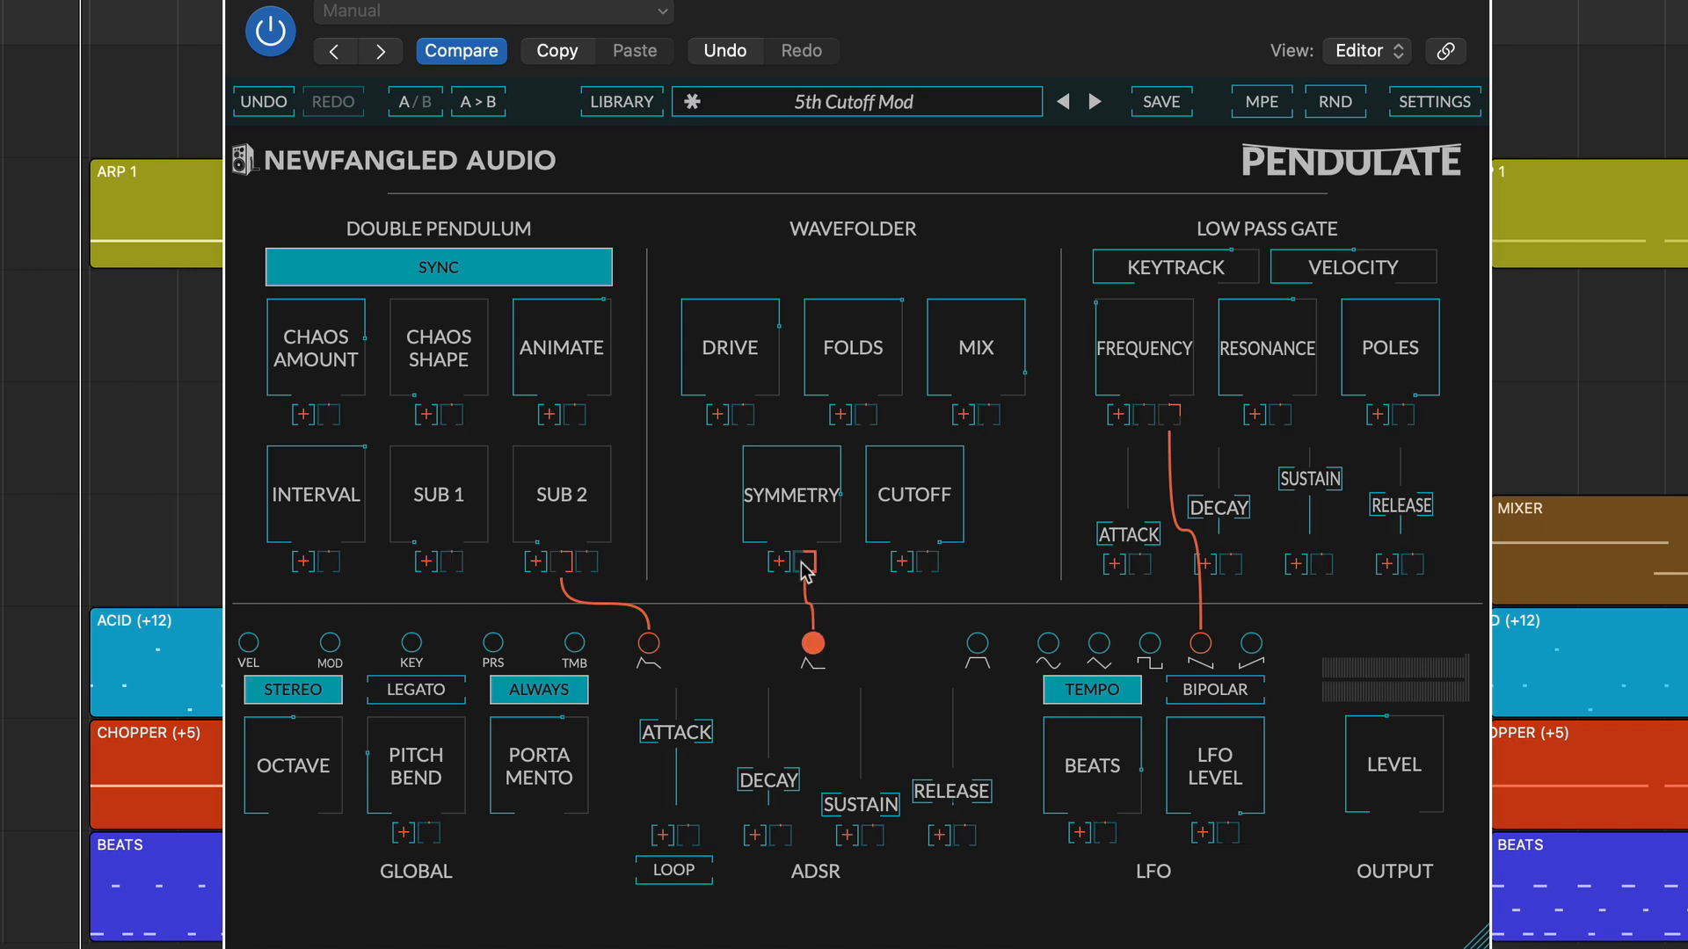
{"action": "left_click", "coordinate": [930, 565]}
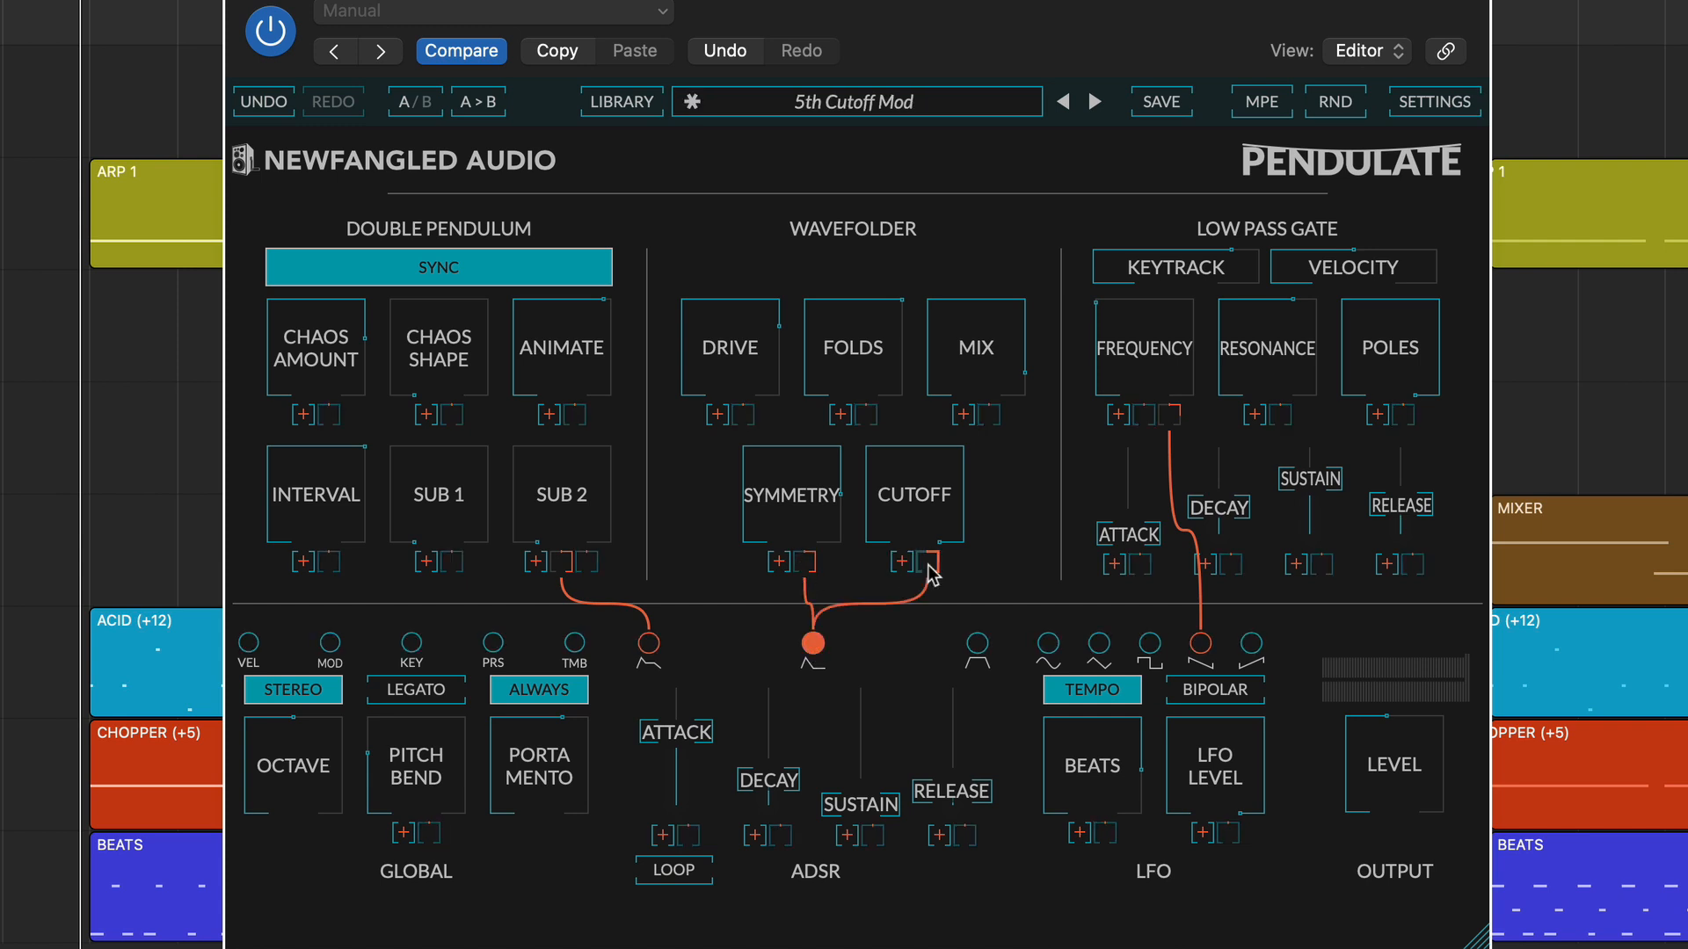
Remove the envelope connections from Cutoff and Symmetry and deselect the middle envelope source.
{"action": "left_click", "coordinate": [930, 569]}
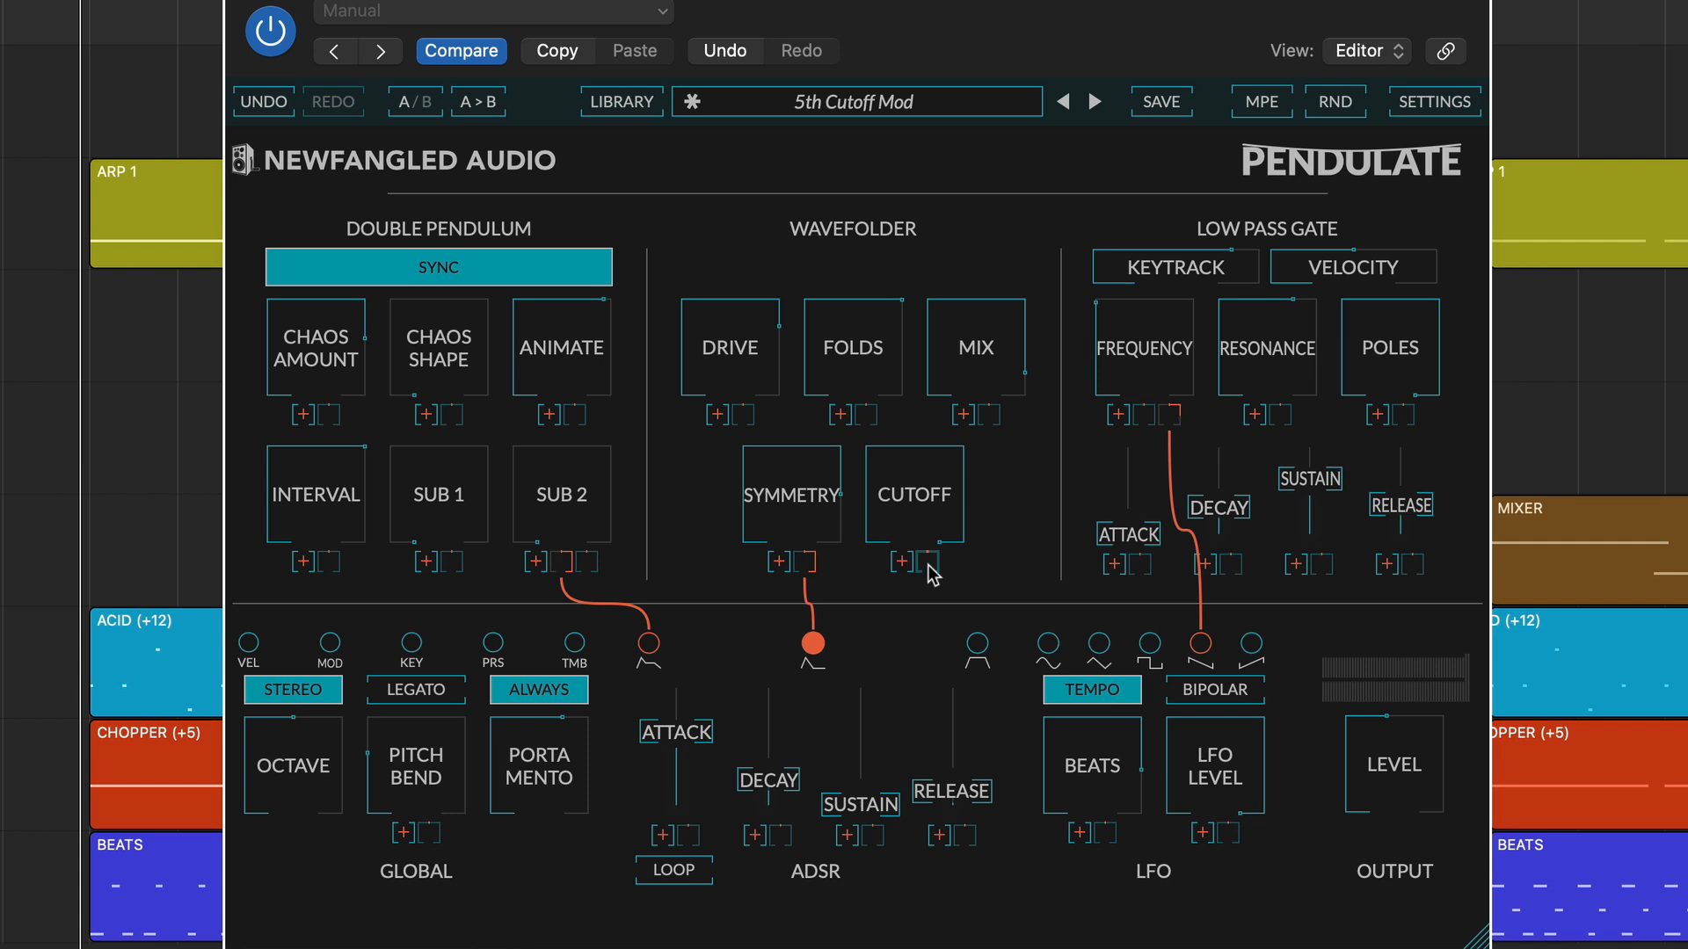
{"action": "left_click", "coordinate": [809, 567]}
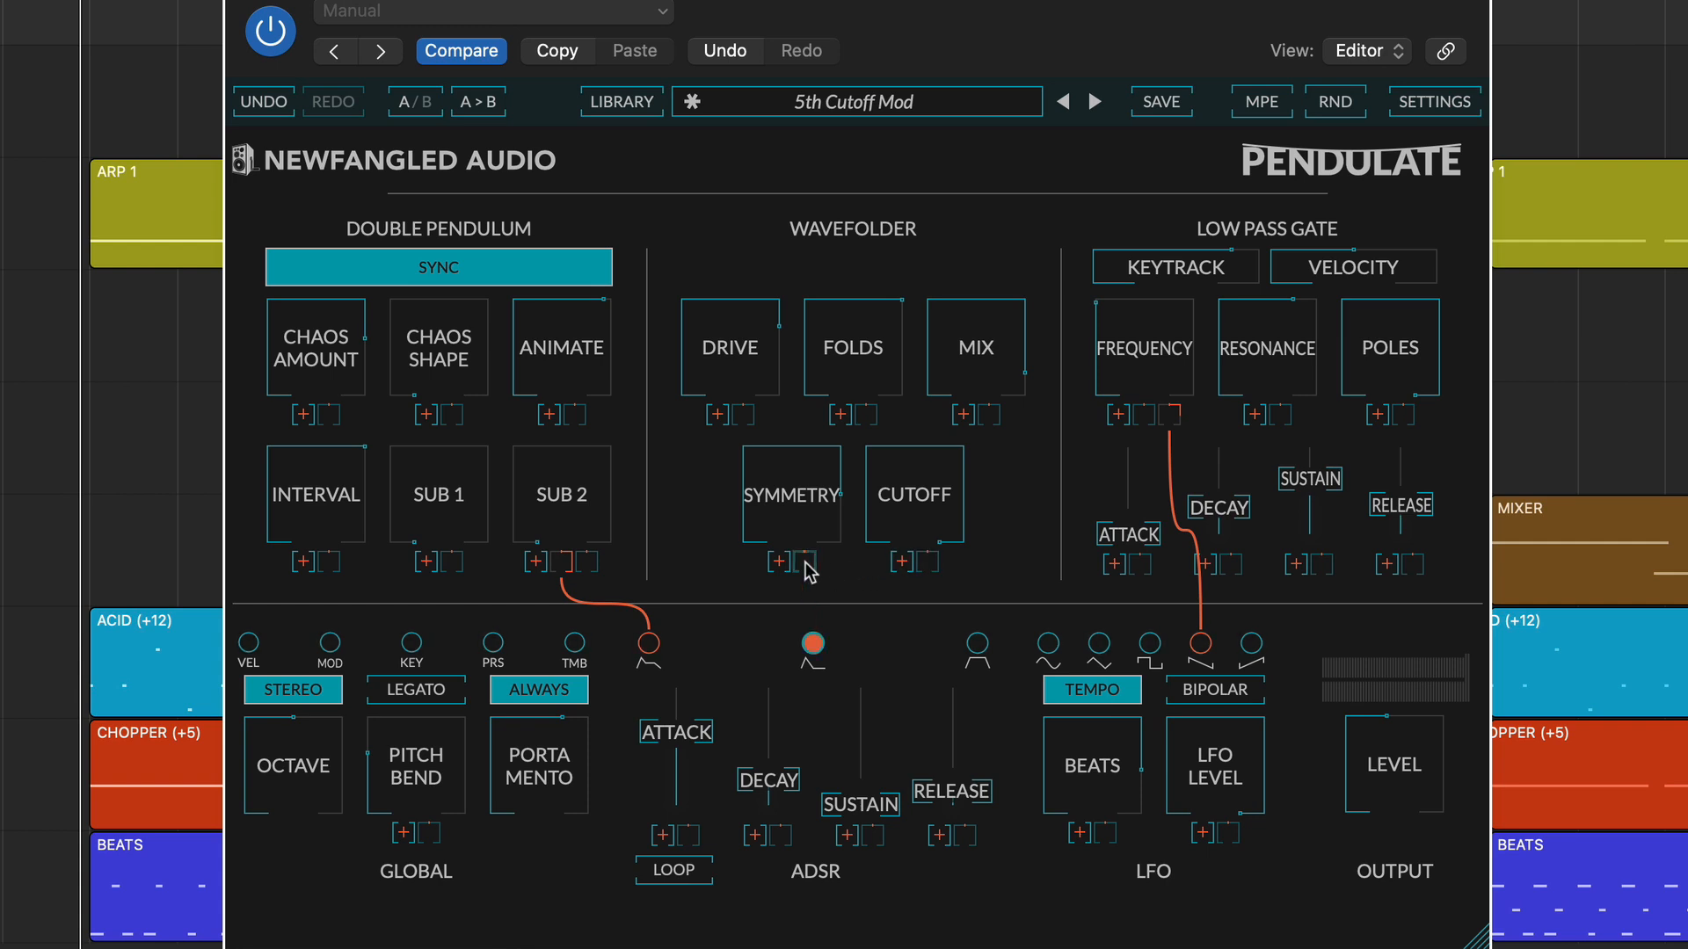
{"action": "left_click", "coordinate": [815, 647]}
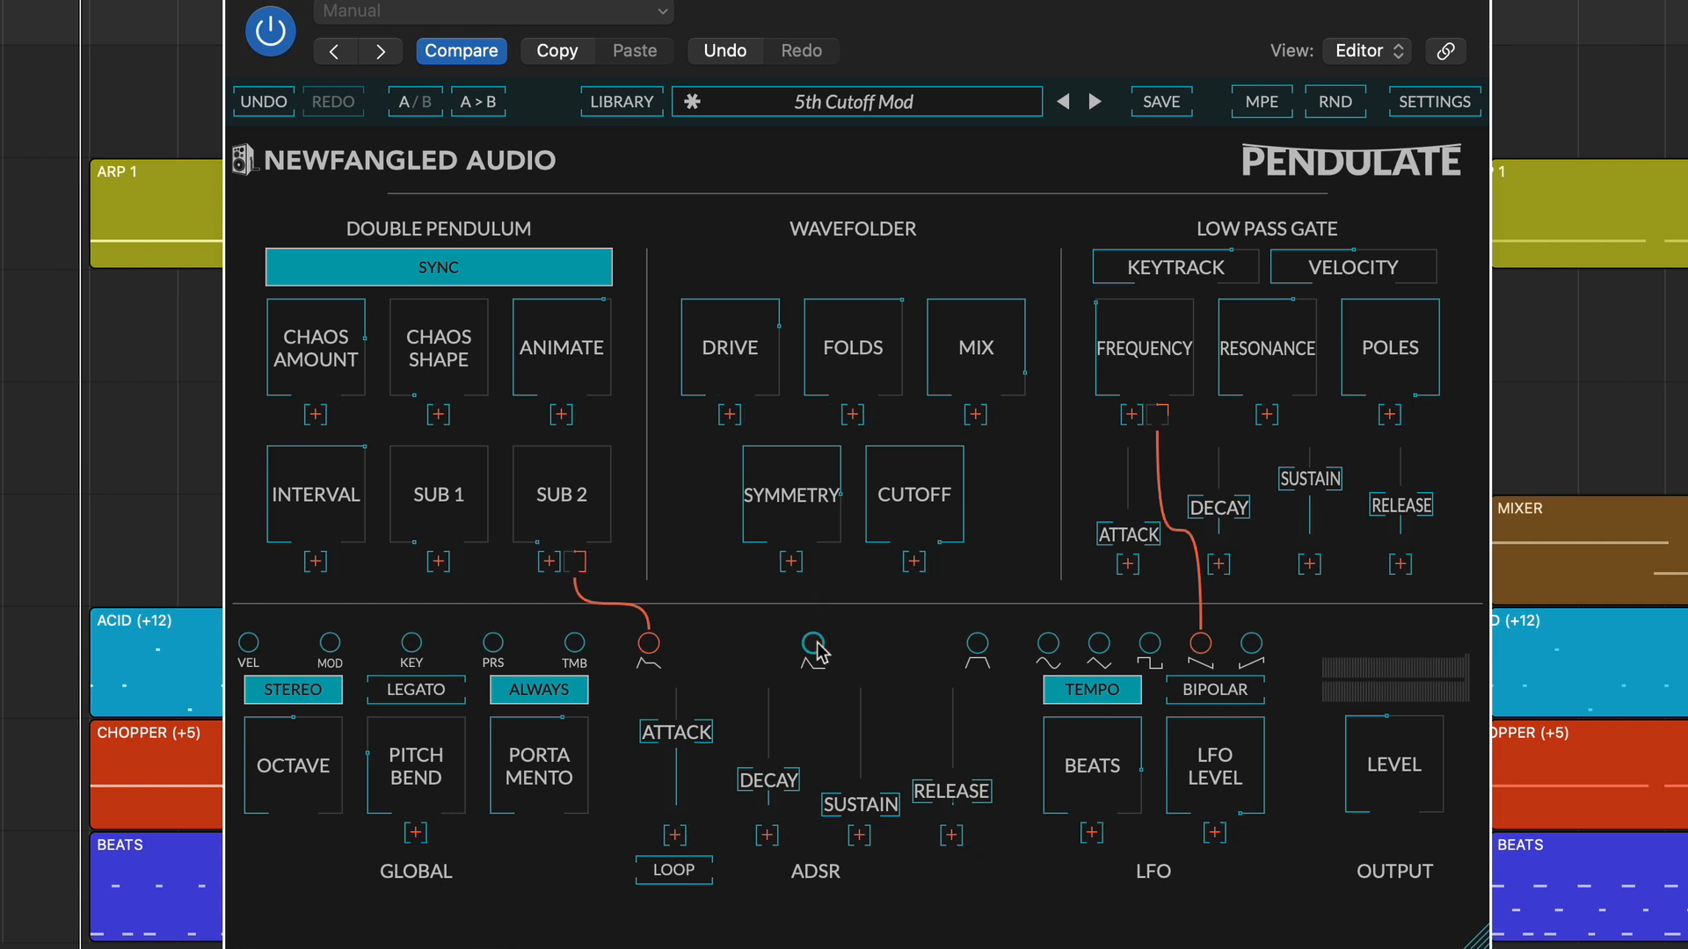
Starting from Symmetry's modulation input, assign TMB, the third envelope output and the sine LFO as its sources.
{"action": "left_click", "coordinate": [795, 567]}
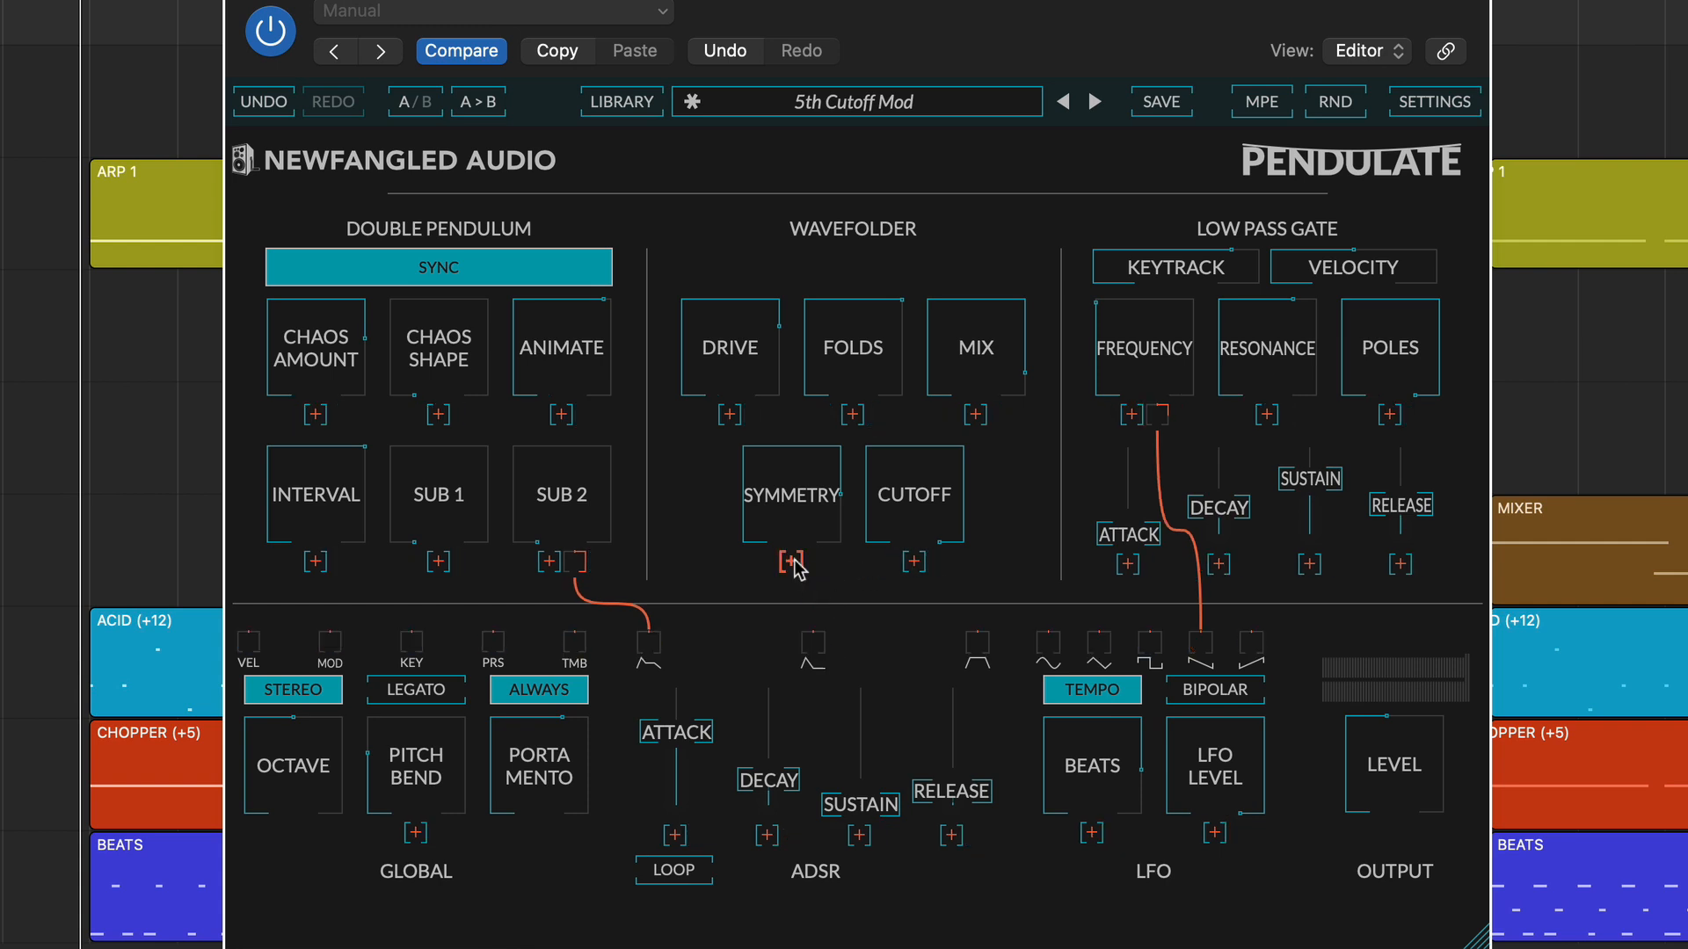
{"action": "left_click", "coordinate": [575, 649]}
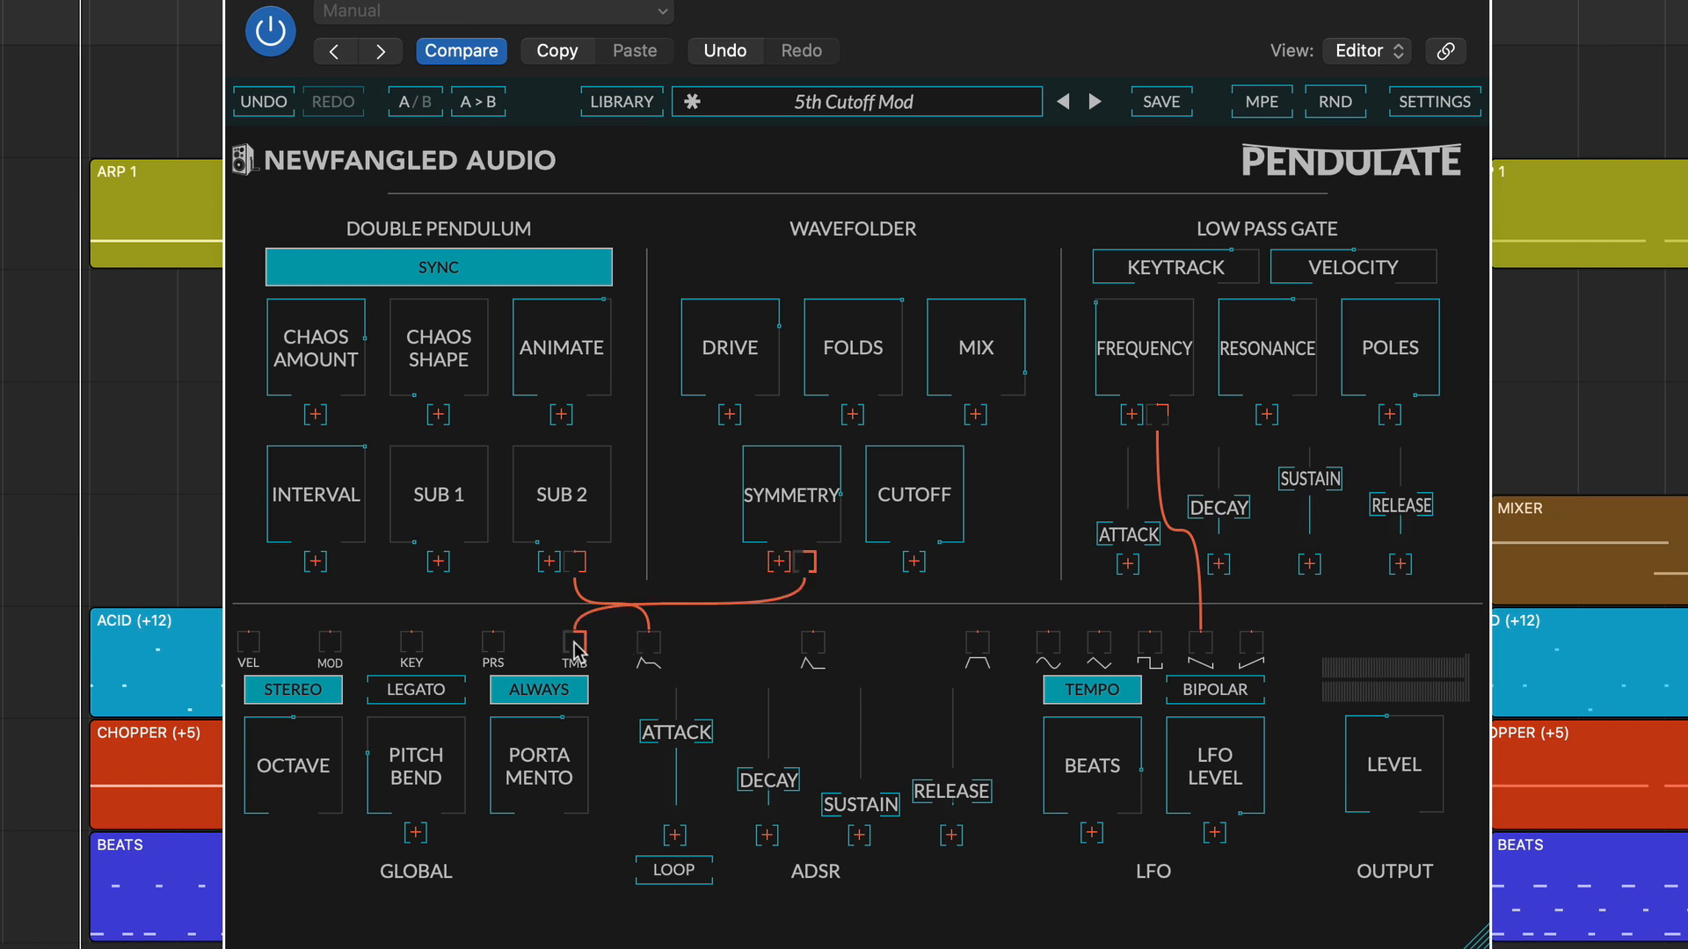
{"action": "left_click", "coordinate": [976, 651]}
{"action": "left_click", "coordinate": [1049, 649]}
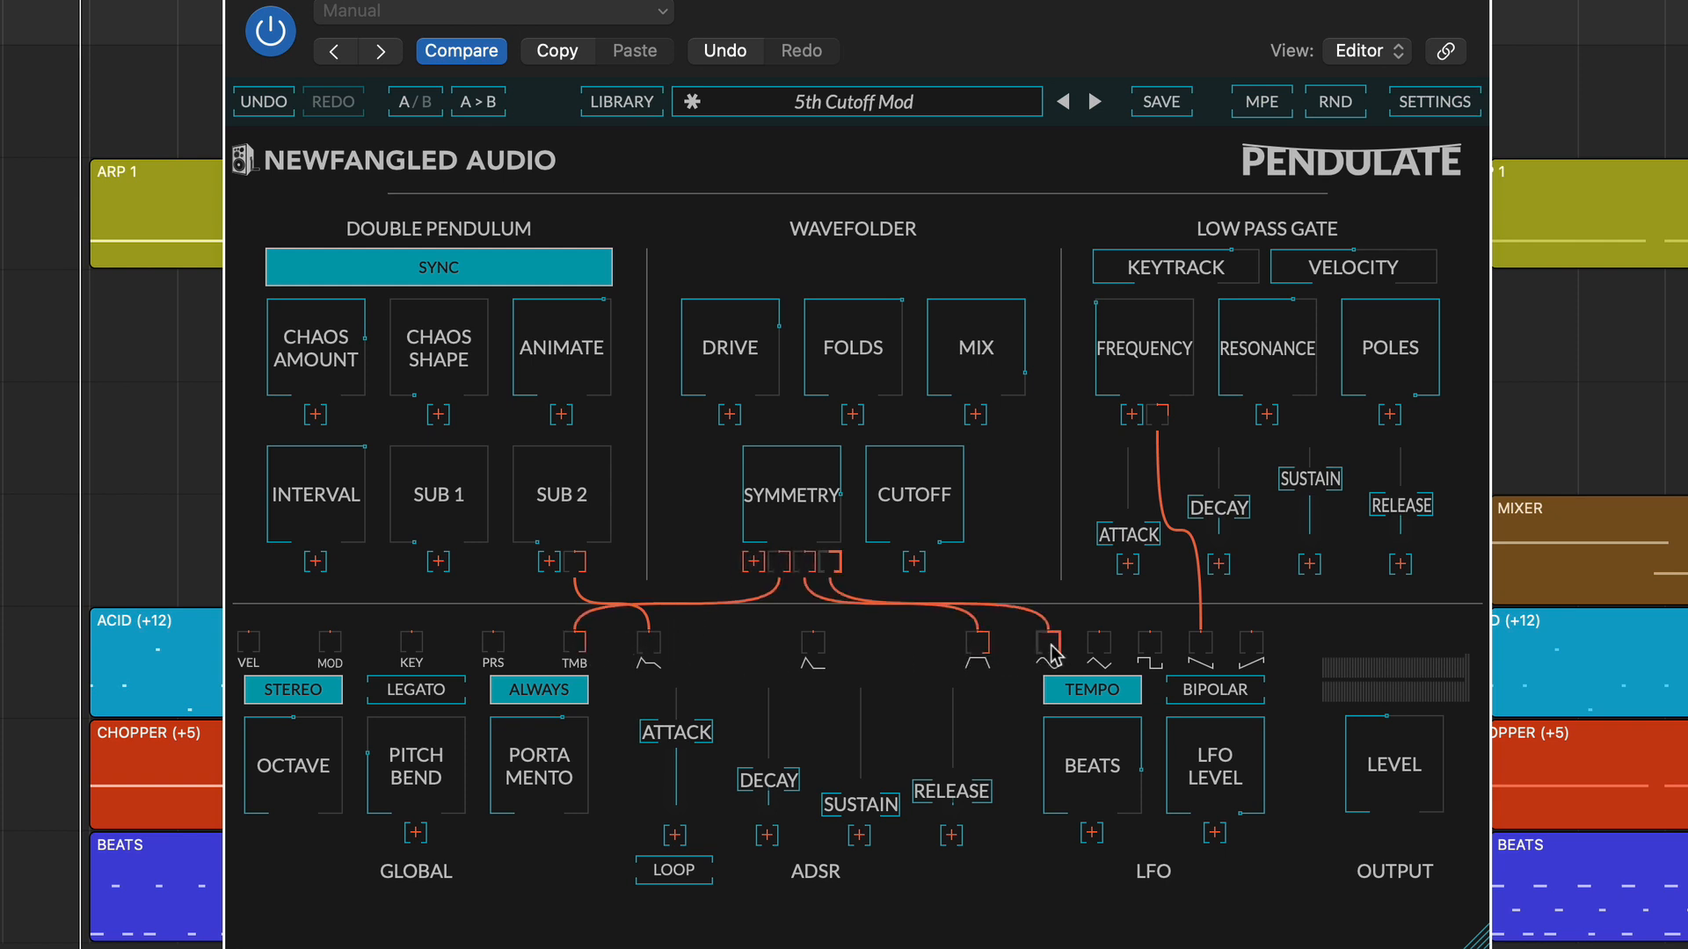
Remove the sine LFO, third envelope and TMB assignments from Symmetry.
{"action": "left_click", "coordinate": [1048, 649]}
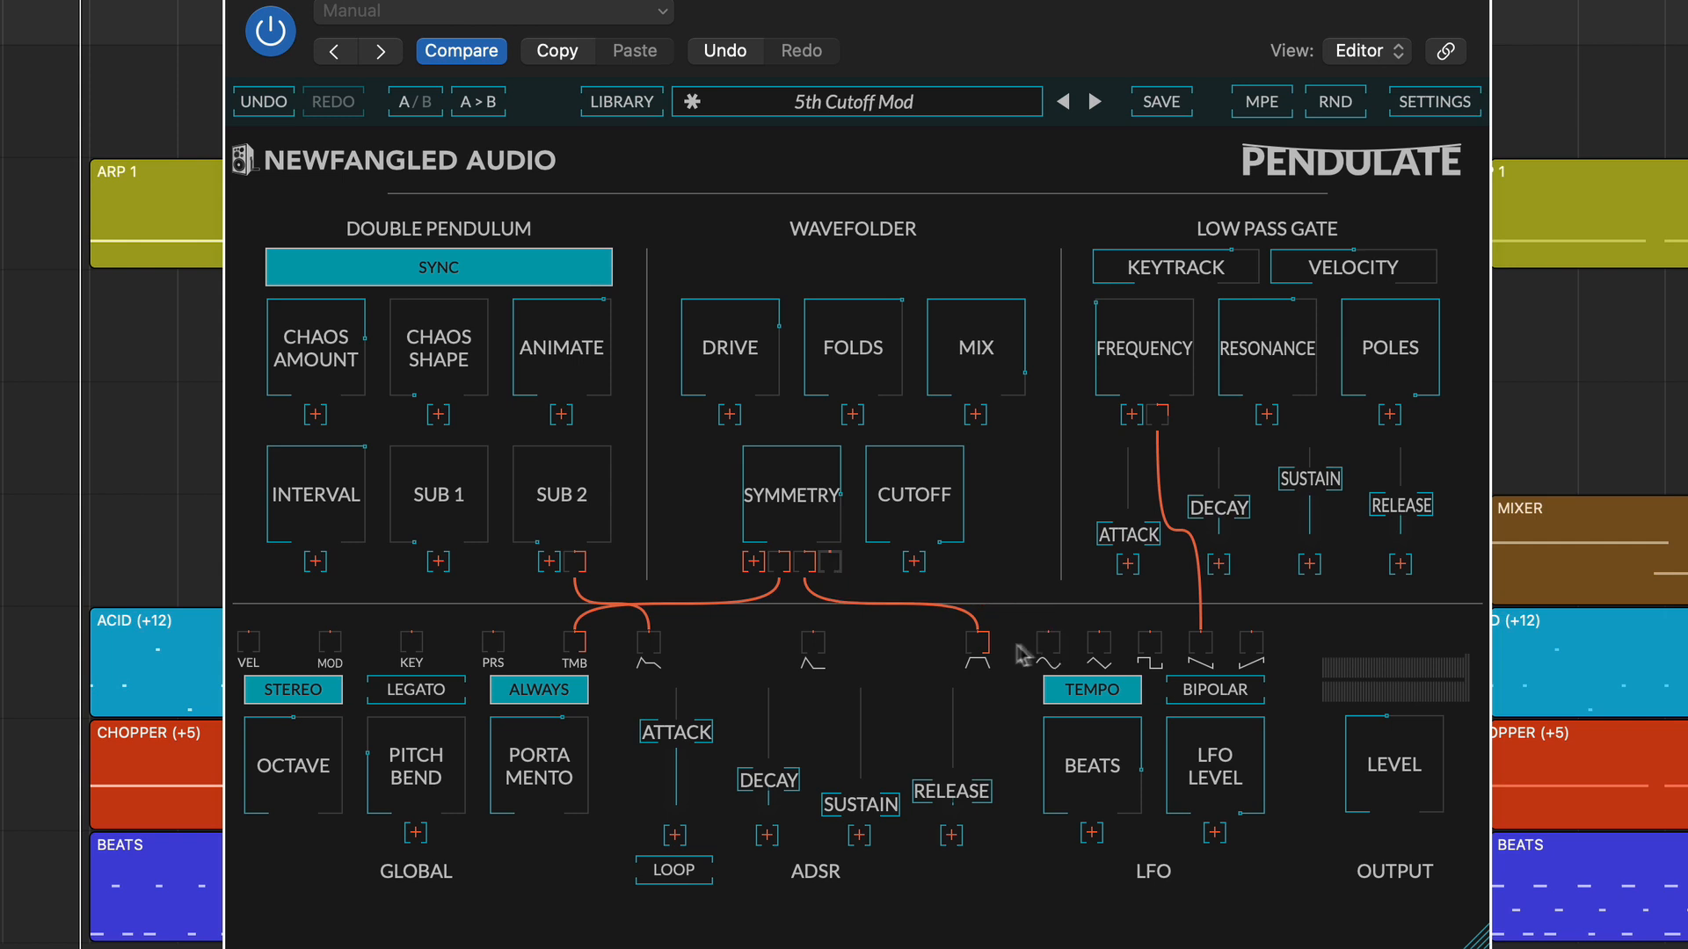
{"action": "left_click", "coordinate": [976, 649]}
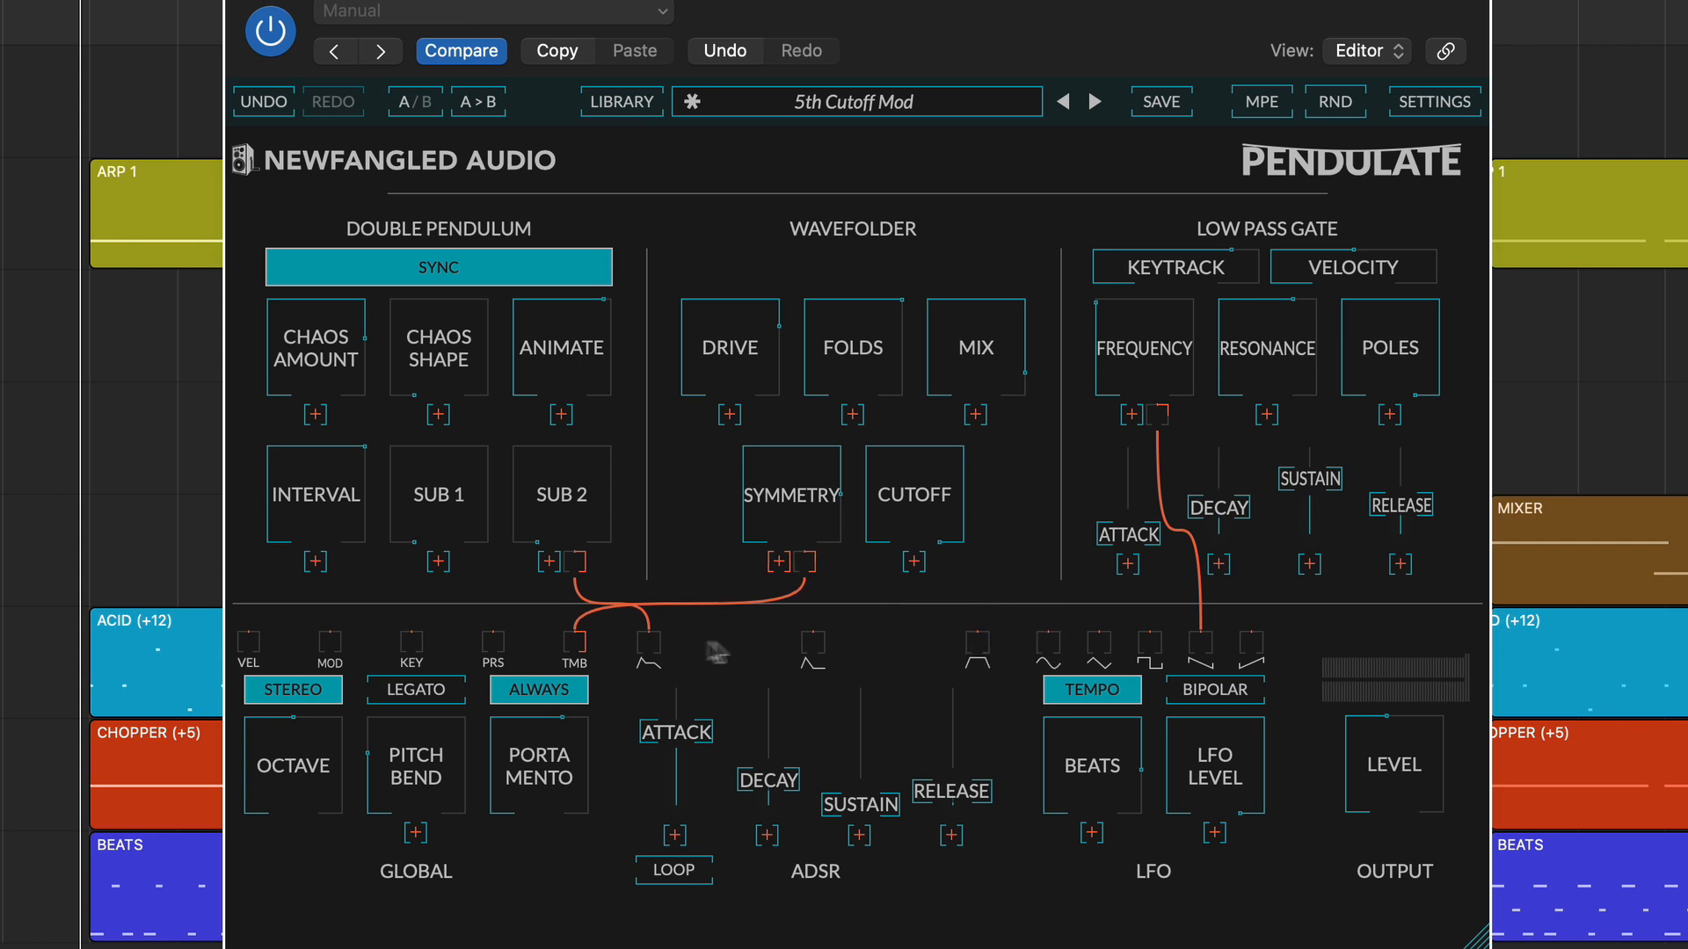
{"action": "left_click", "coordinate": [585, 639]}
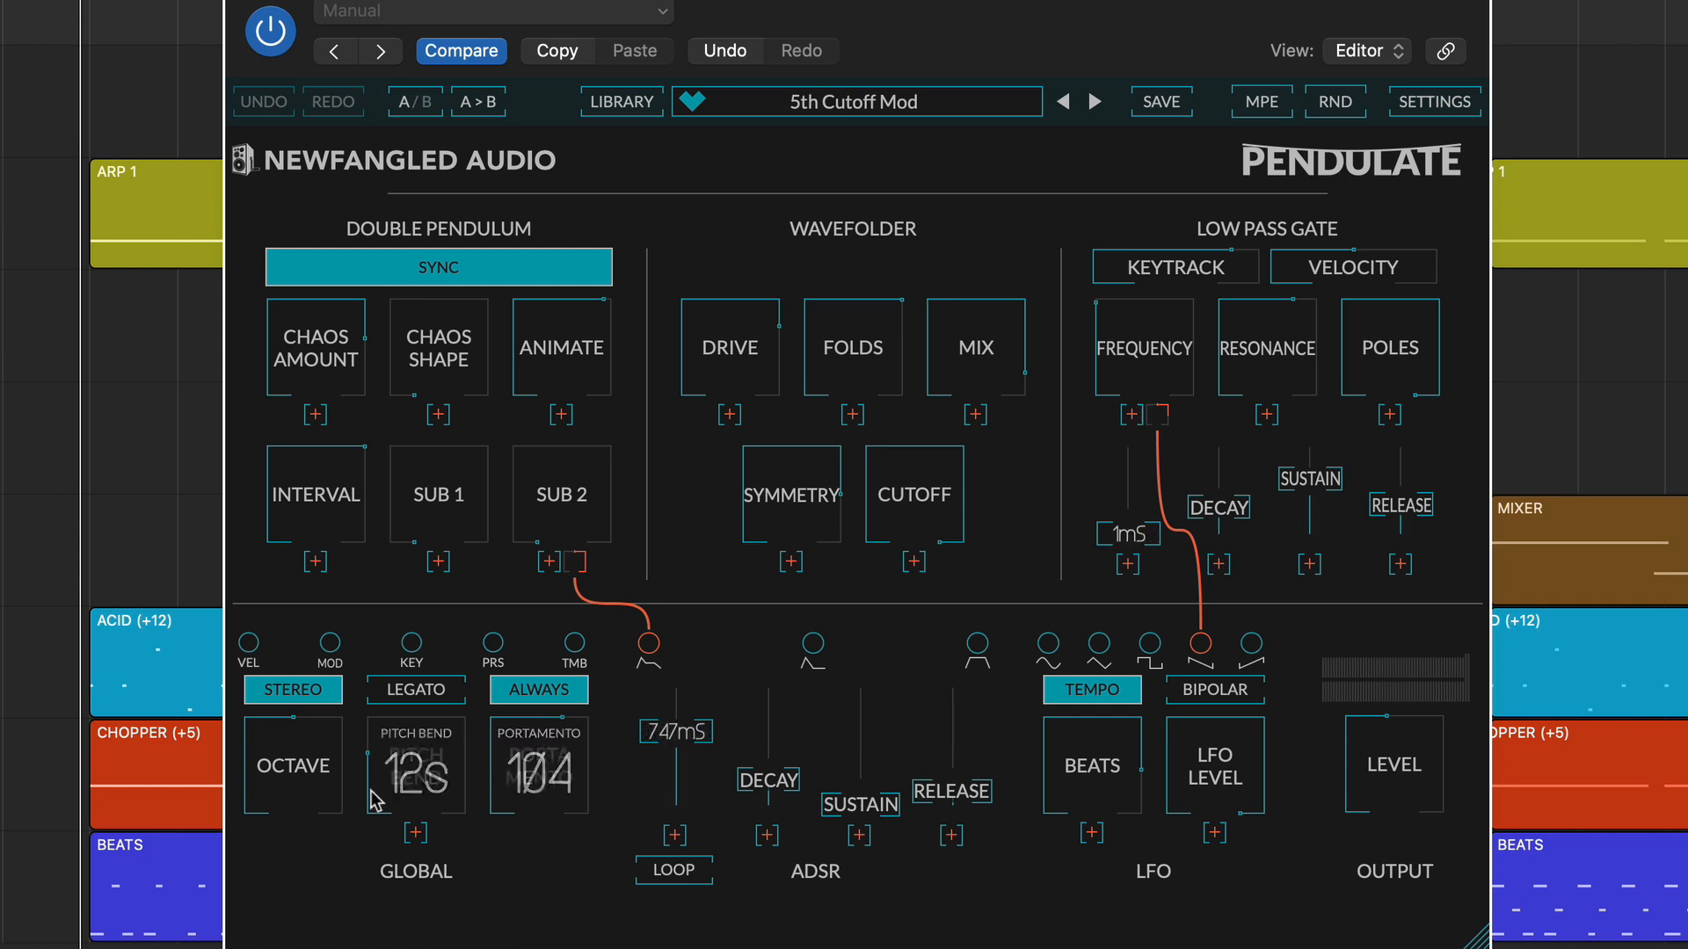
Lower the Global portamento and step through the VEL, MOD, KEY, PRS and TMB modulation sources, leaving none selected.
{"action": "left_click_drag", "start_coordinate": [528, 782], "coordinate": [513, 842]}
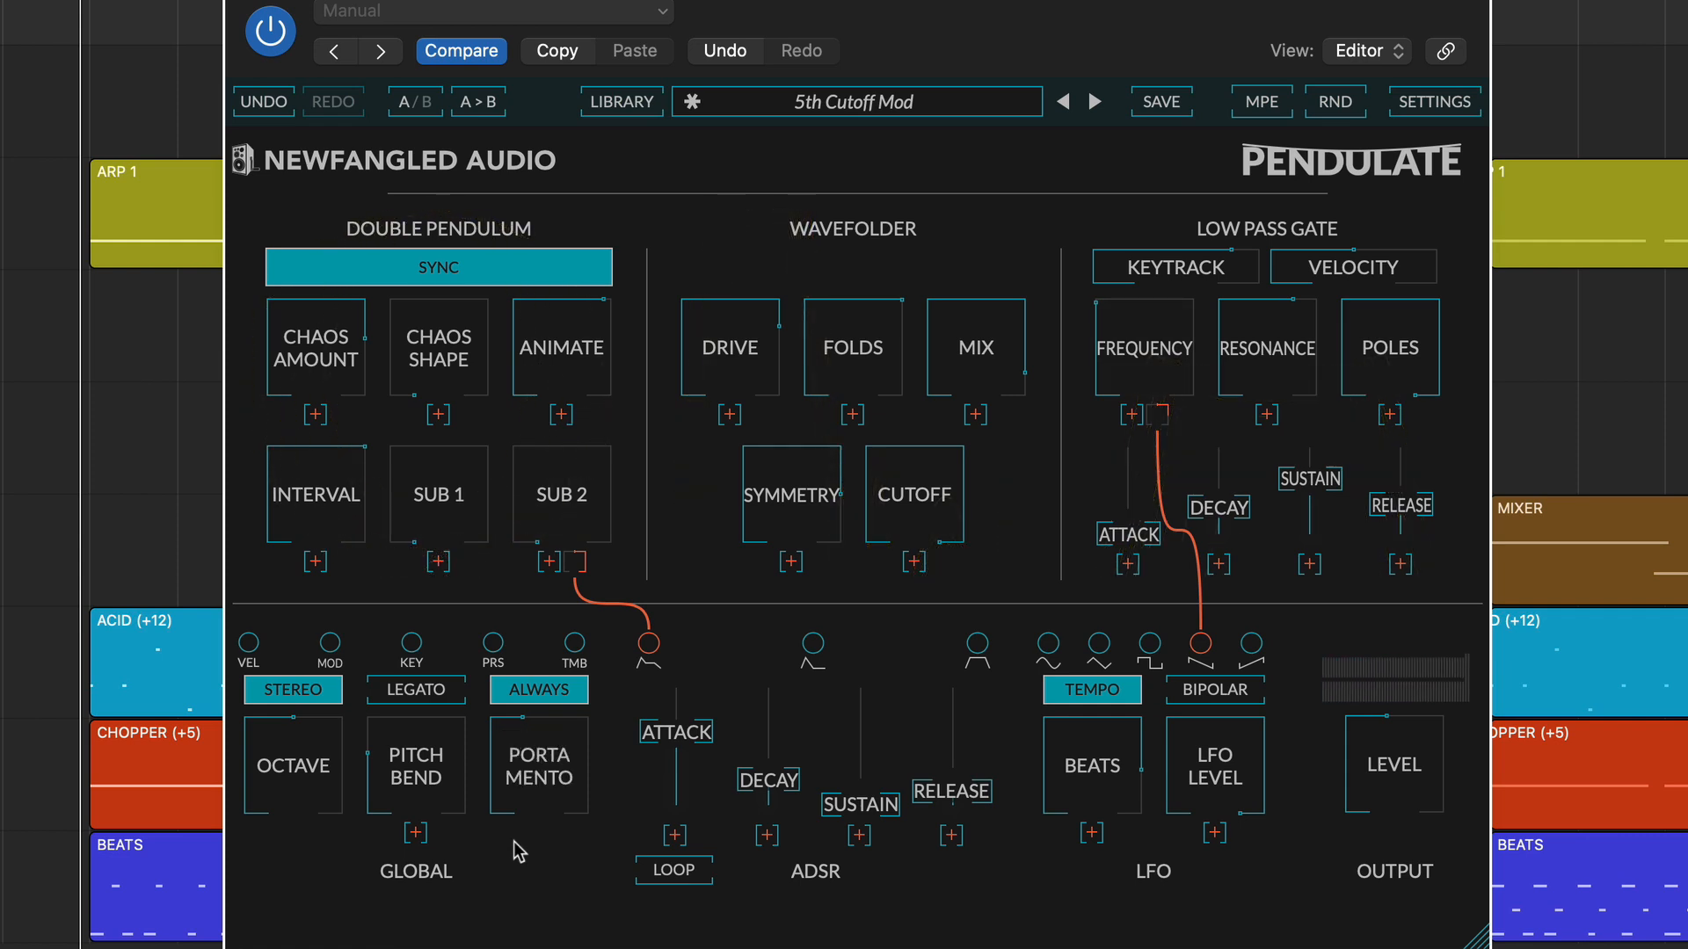
{"action": "left_click", "coordinate": [250, 645]}
{"action": "left_click", "coordinate": [329, 645]}
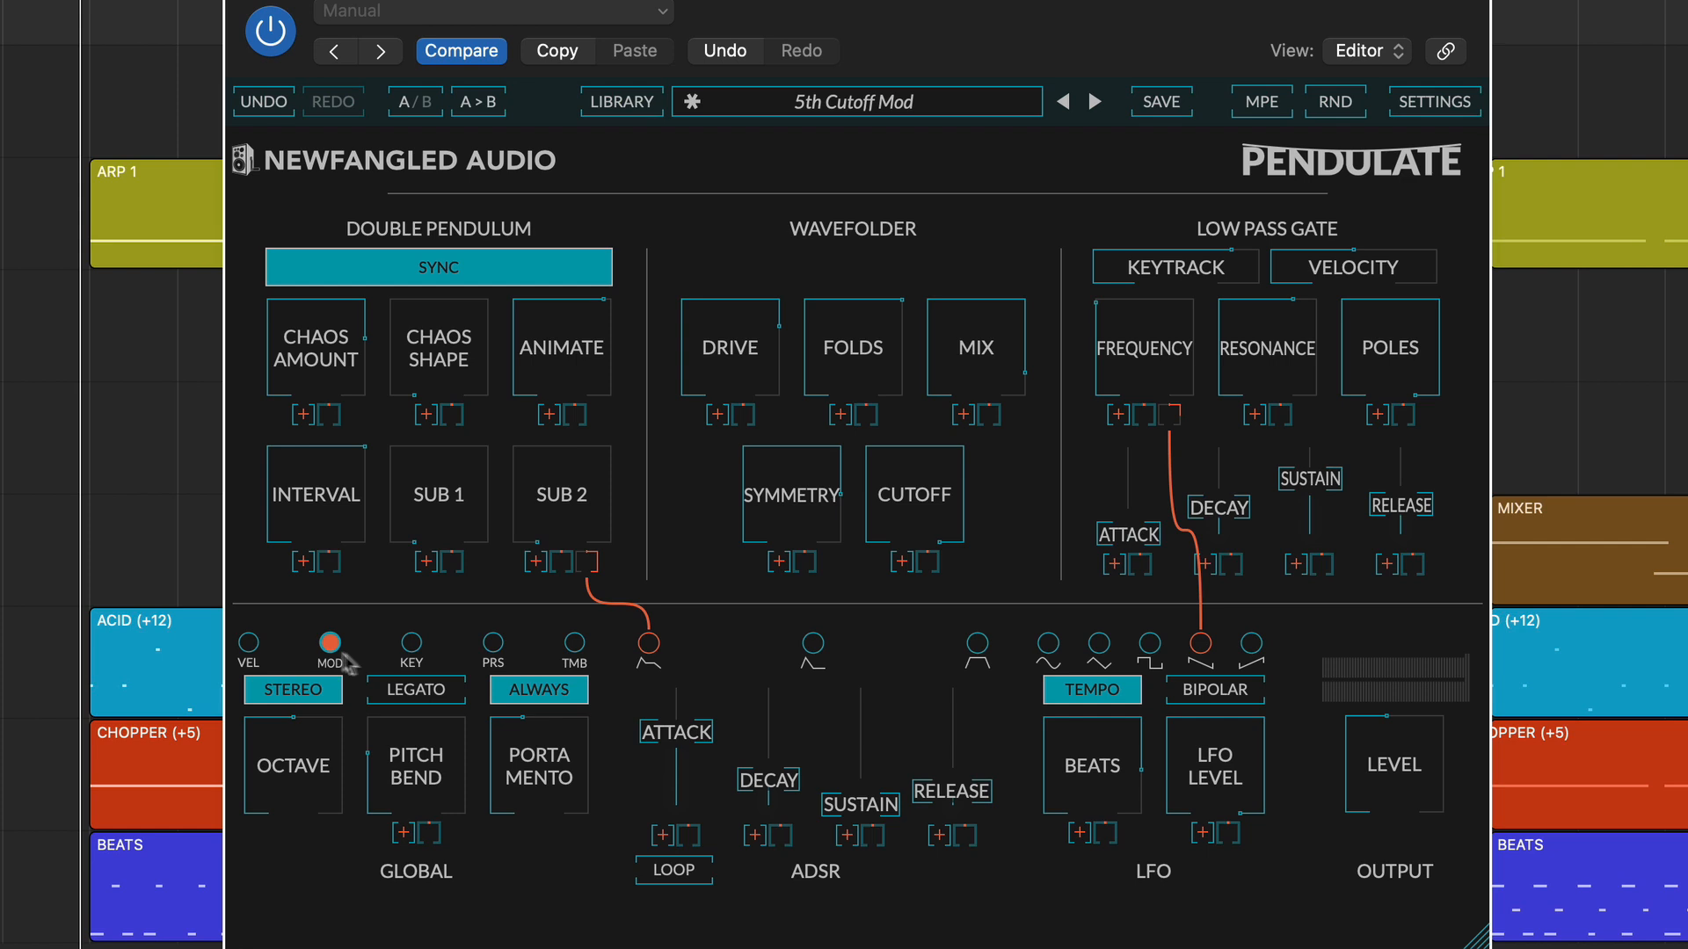
{"action": "left_click", "coordinate": [412, 645]}
{"action": "left_click", "coordinate": [493, 646]}
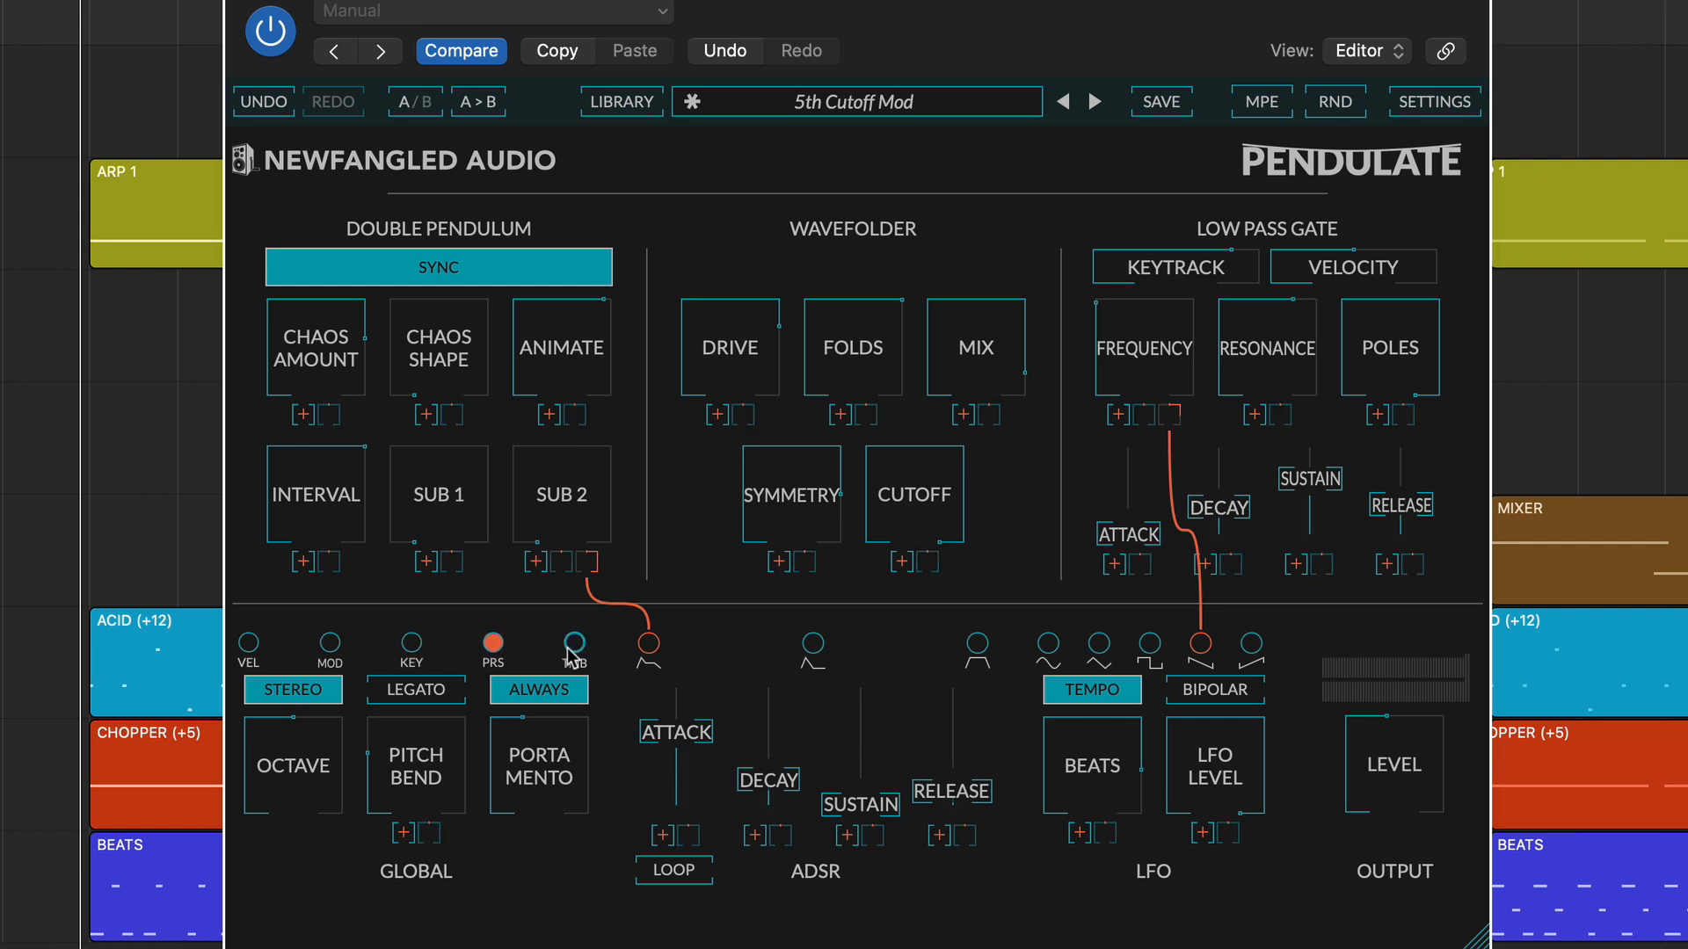
{"action": "left_click", "coordinate": [574, 645]}
{"action": "left_click", "coordinate": [574, 649]}
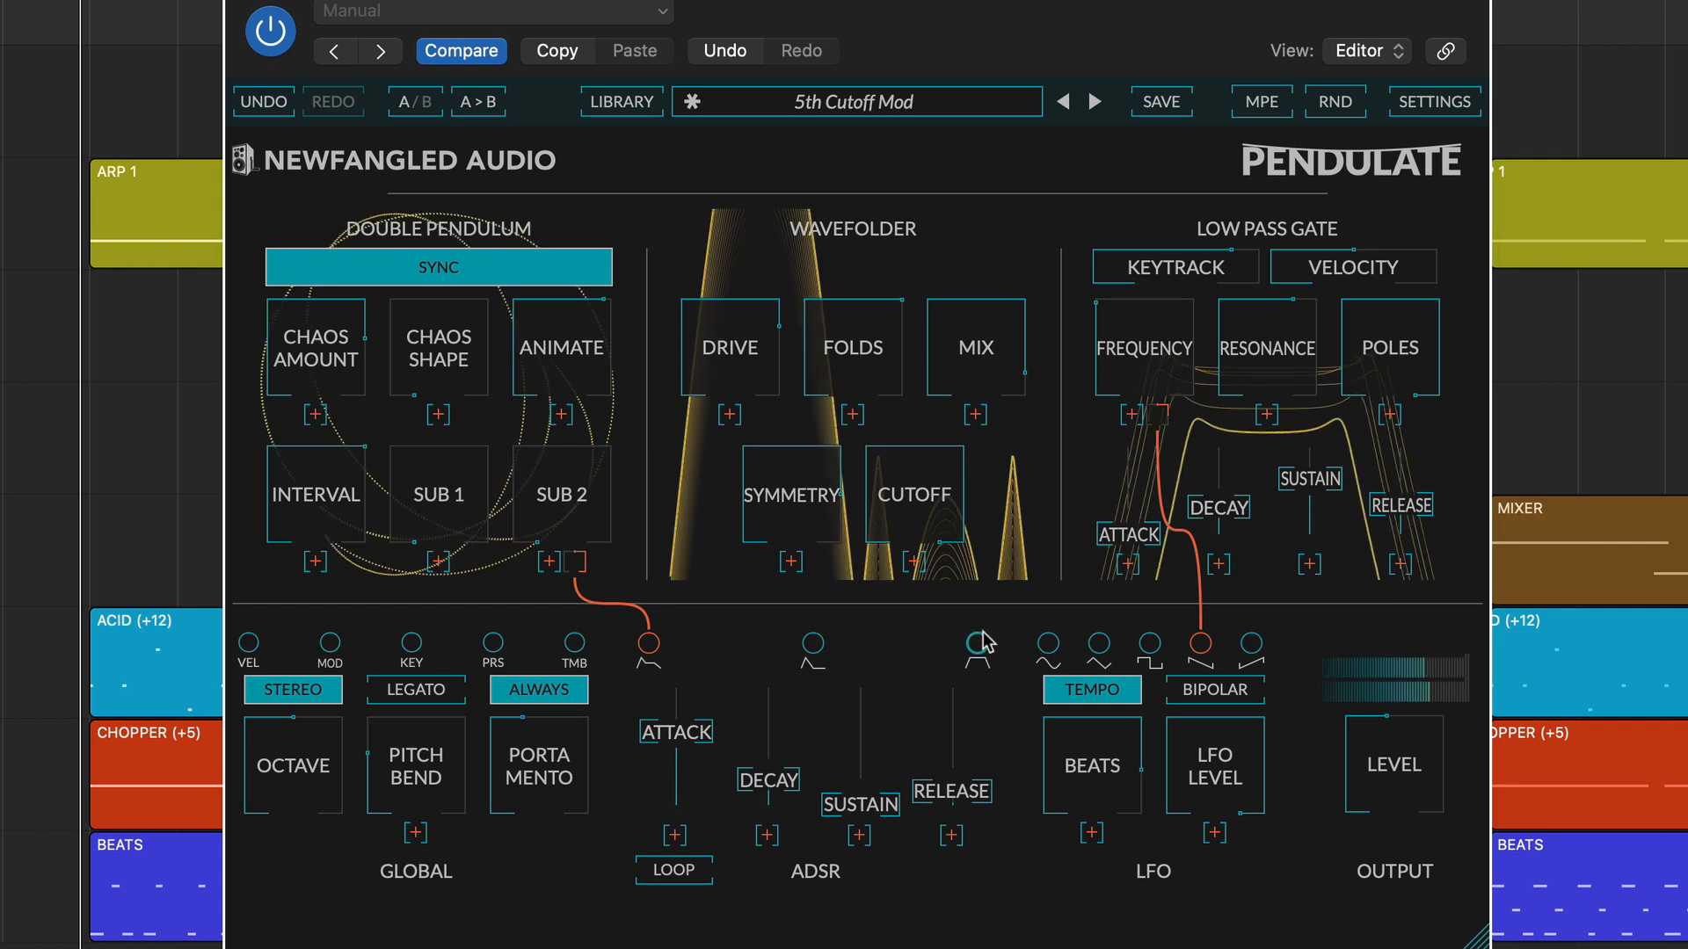
Route the ASR envelope to the Low Pass Gate's Frequency and remove that connection.
{"action": "left_click_drag", "start_coordinate": [979, 647], "coordinate": [1148, 420]}
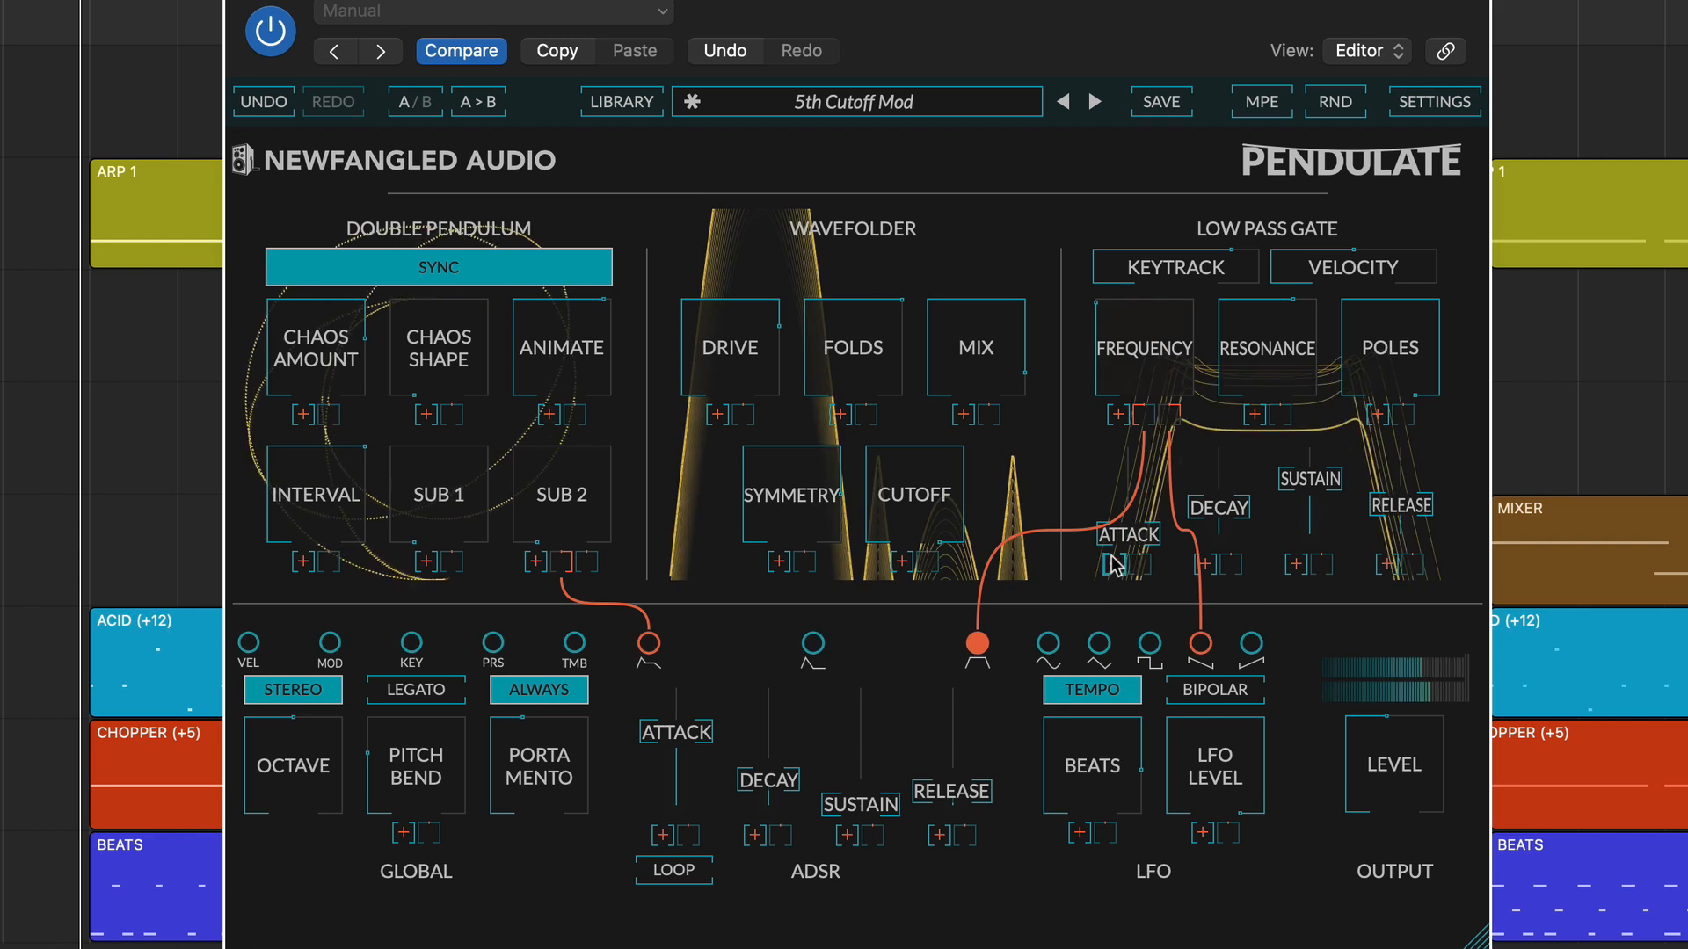
{"action": "double_click", "coordinate": [1144, 417]}
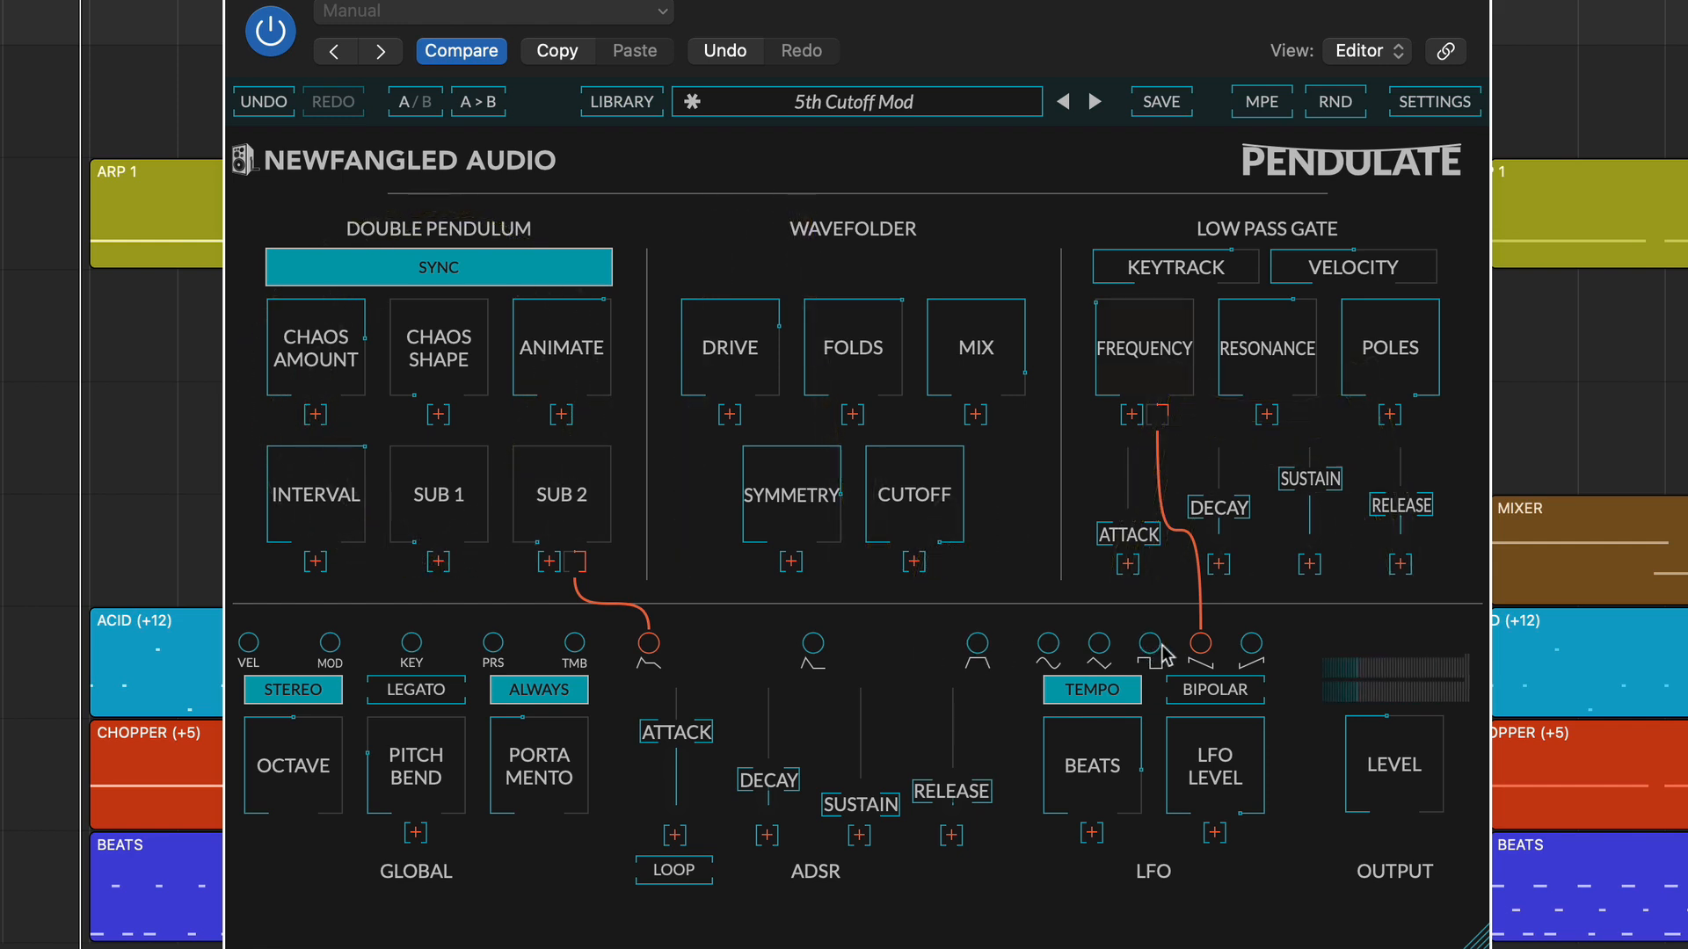
Replace the falling saw LFO modulating the Low Pass Gate's Frequency with the square LFO.
{"action": "left_click", "coordinate": [1200, 645]}
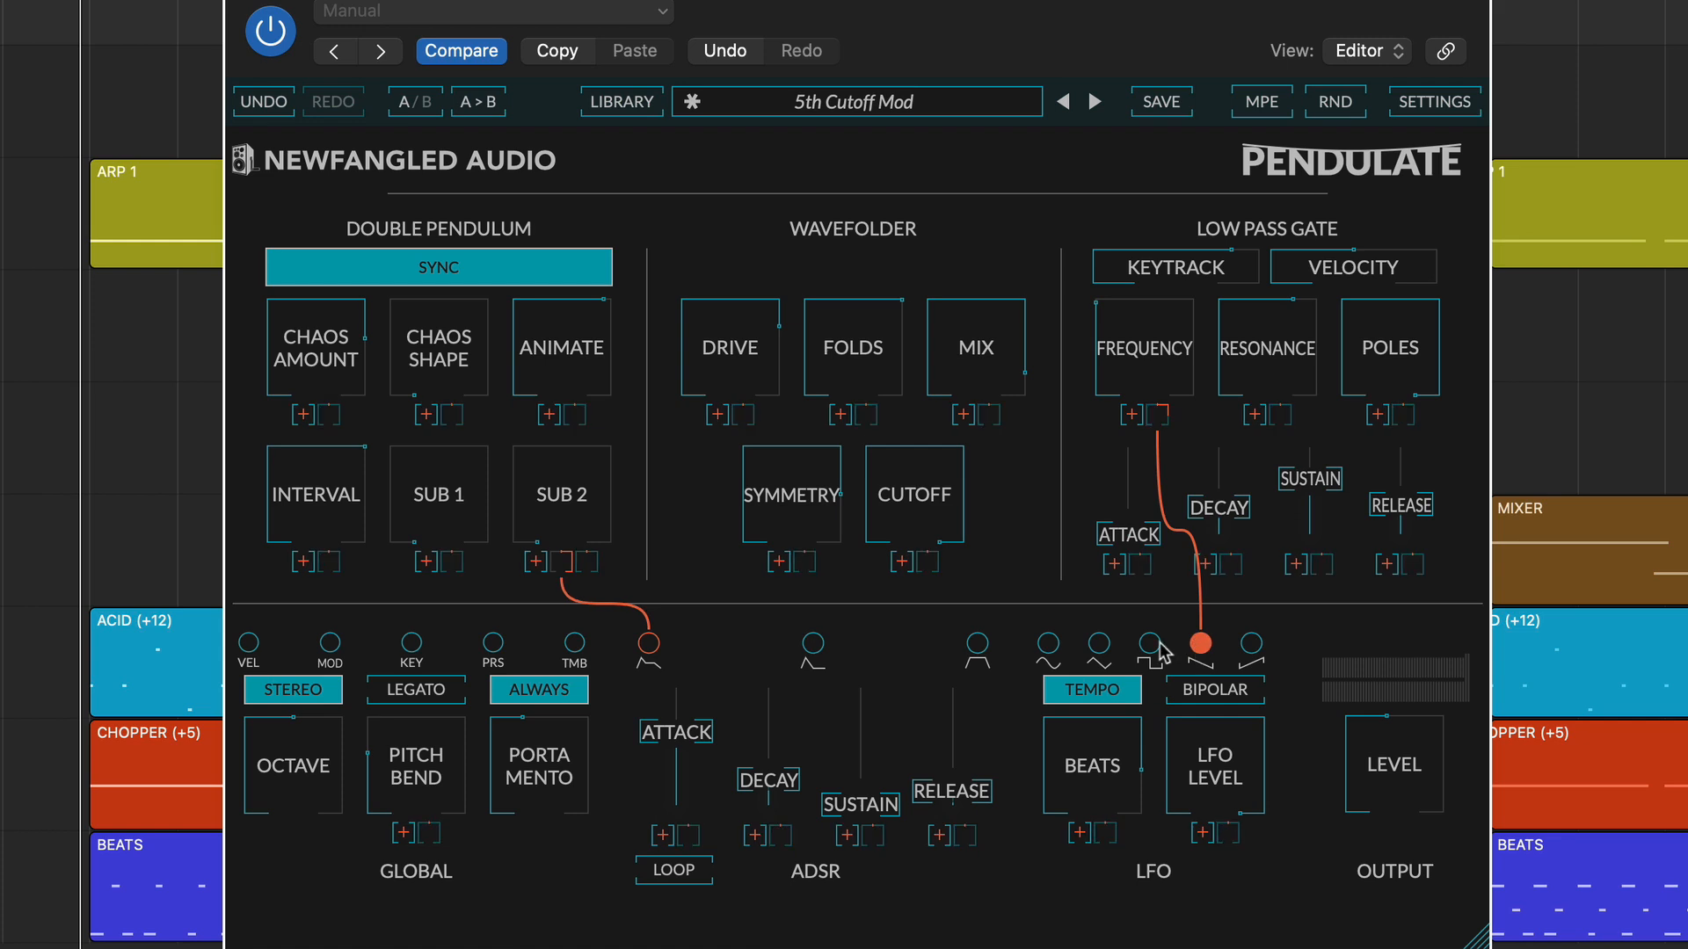
{"action": "left_click", "coordinate": [1150, 645]}
{"action": "left_click", "coordinate": [1150, 416]}
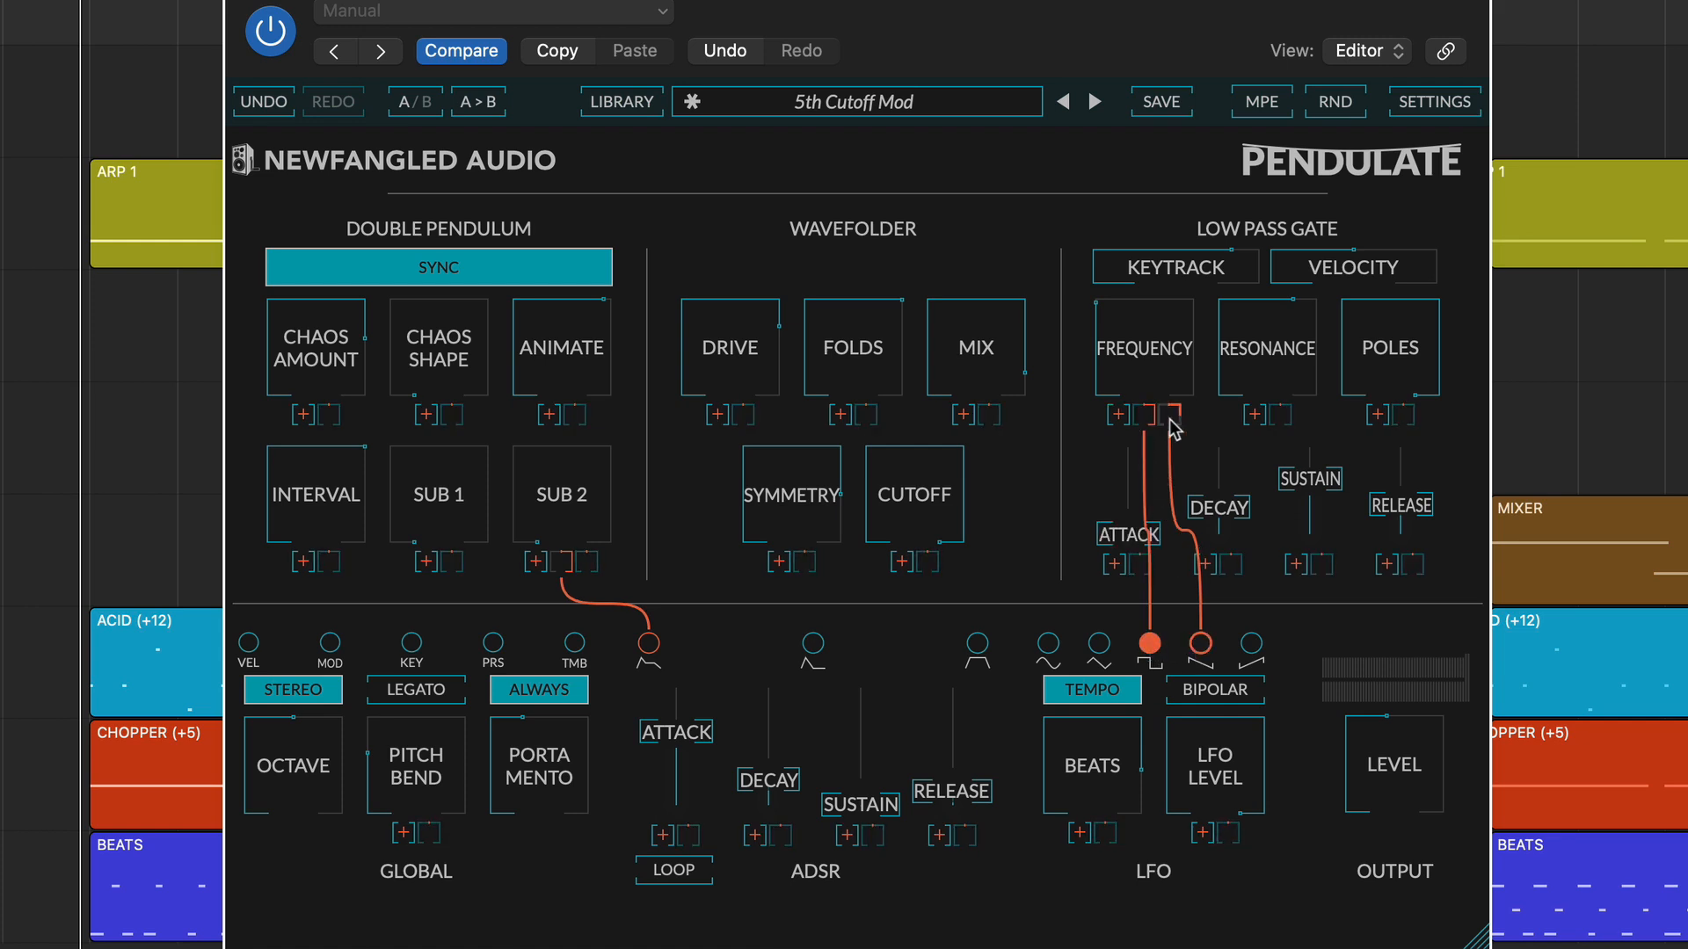
{"action": "left_click", "coordinate": [1171, 420]}
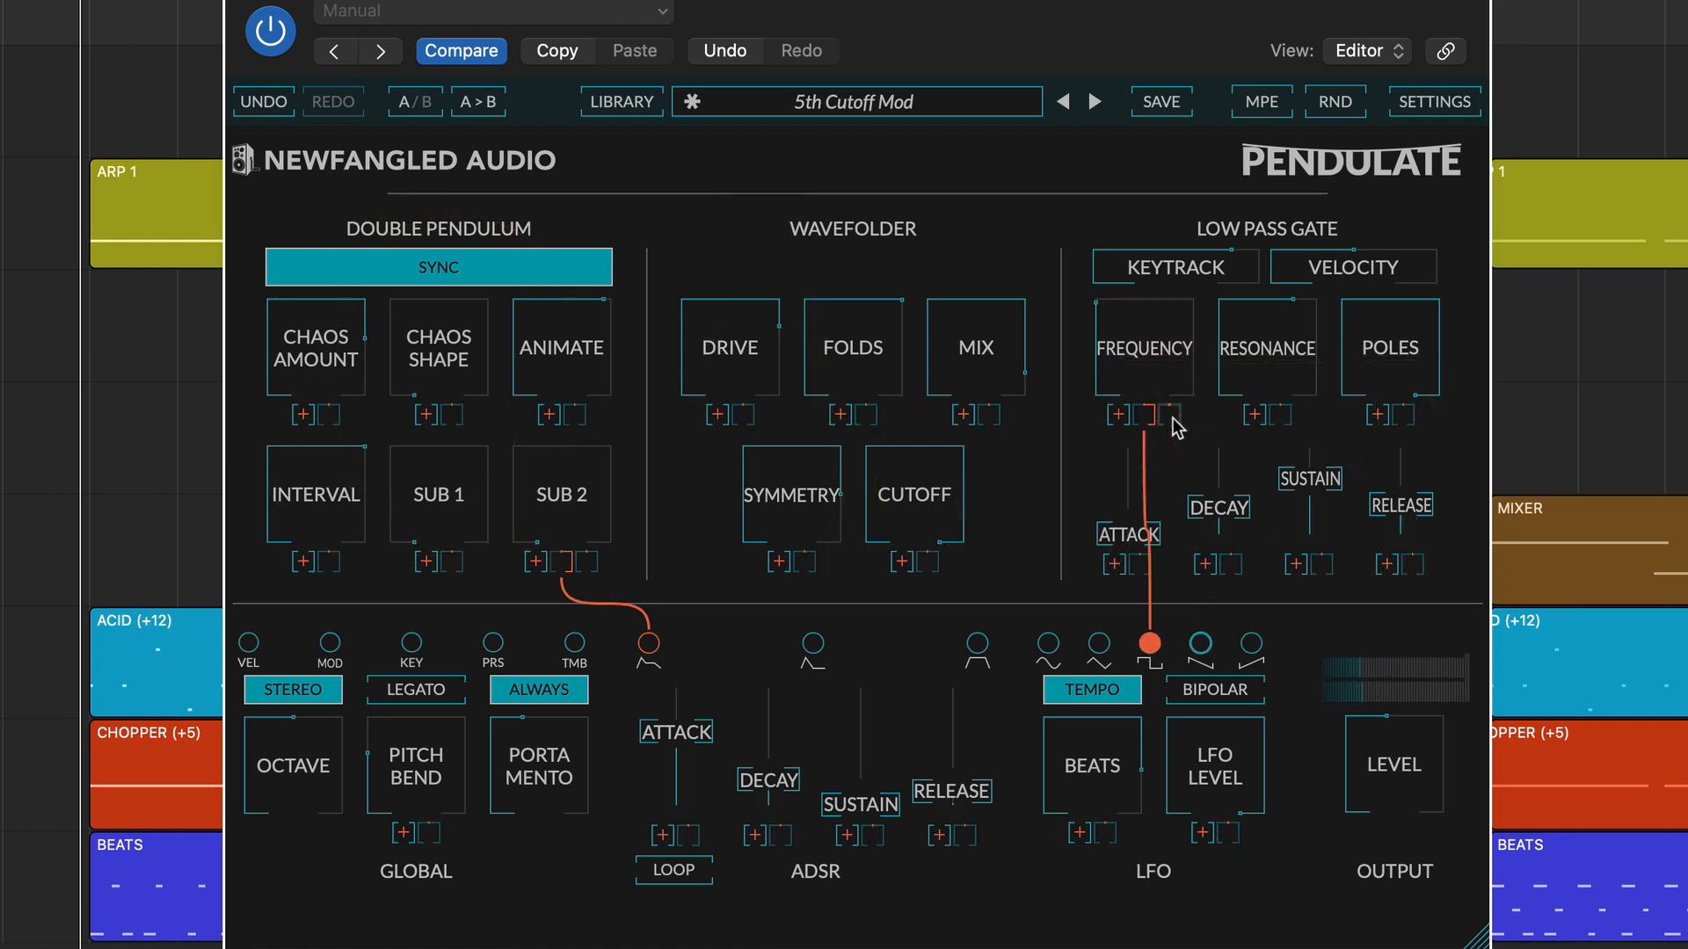
Swap the Low Pass Gate Frequency's modulation source from the square LFO to the triangle LFO and finally the sine LFO.
{"action": "left_click", "coordinate": [1099, 644]}
{"action": "left_click", "coordinate": [1173, 420]}
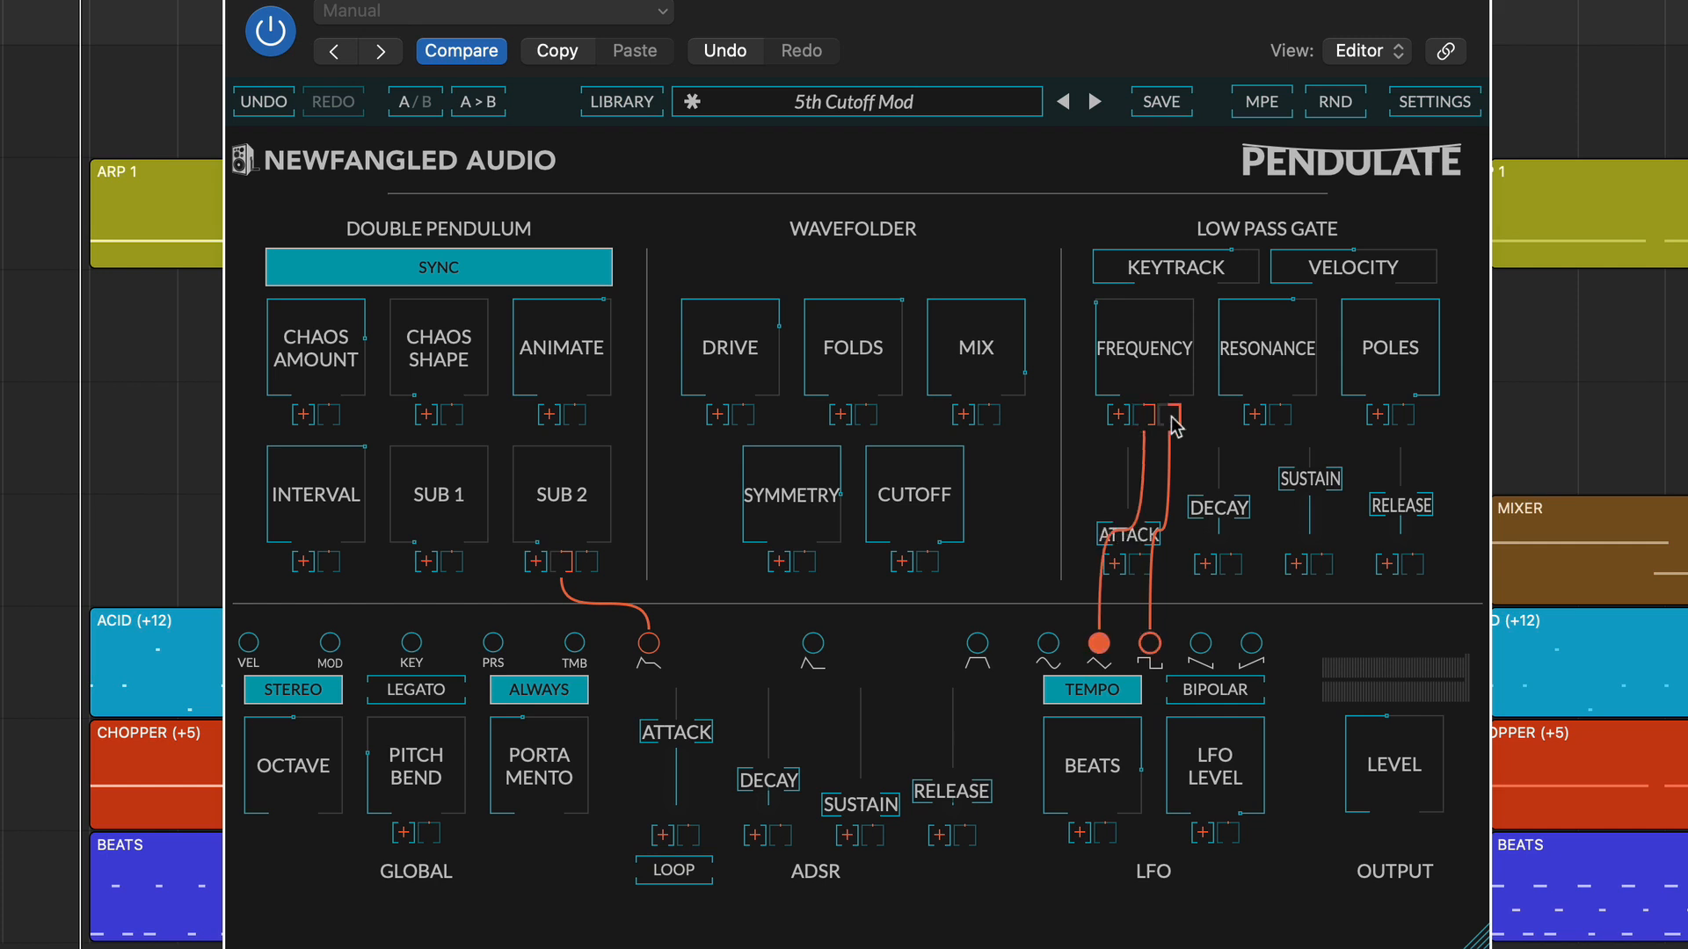
{"action": "left_click", "coordinate": [1174, 420]}
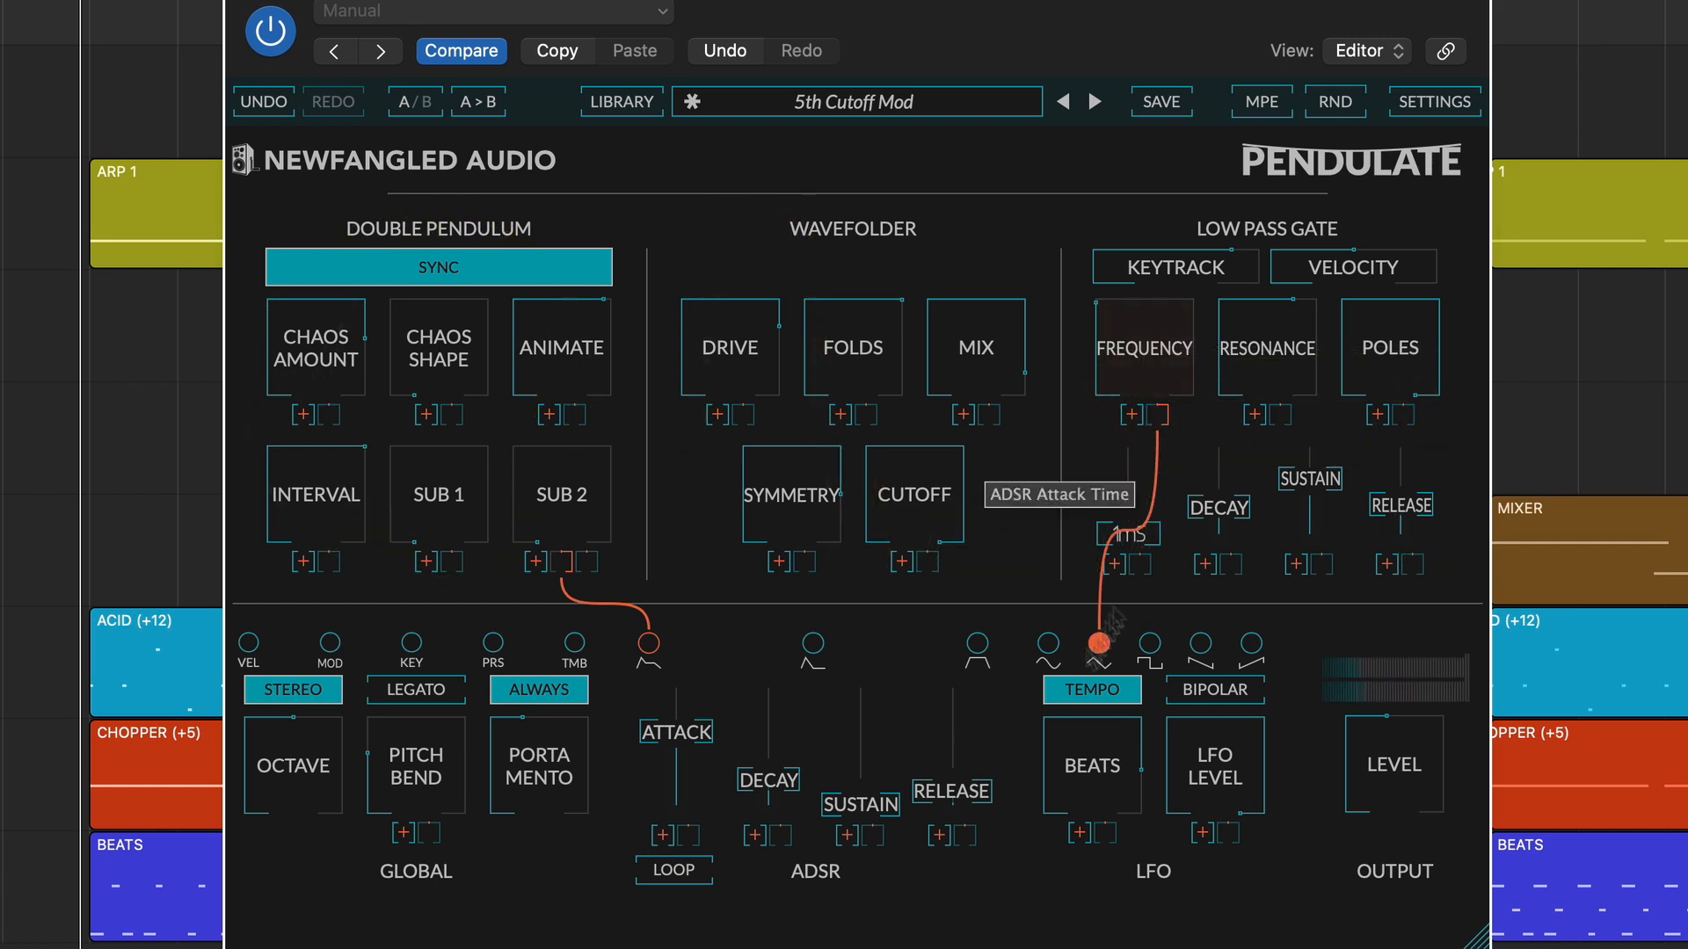
{"action": "left_click", "coordinate": [1048, 644]}
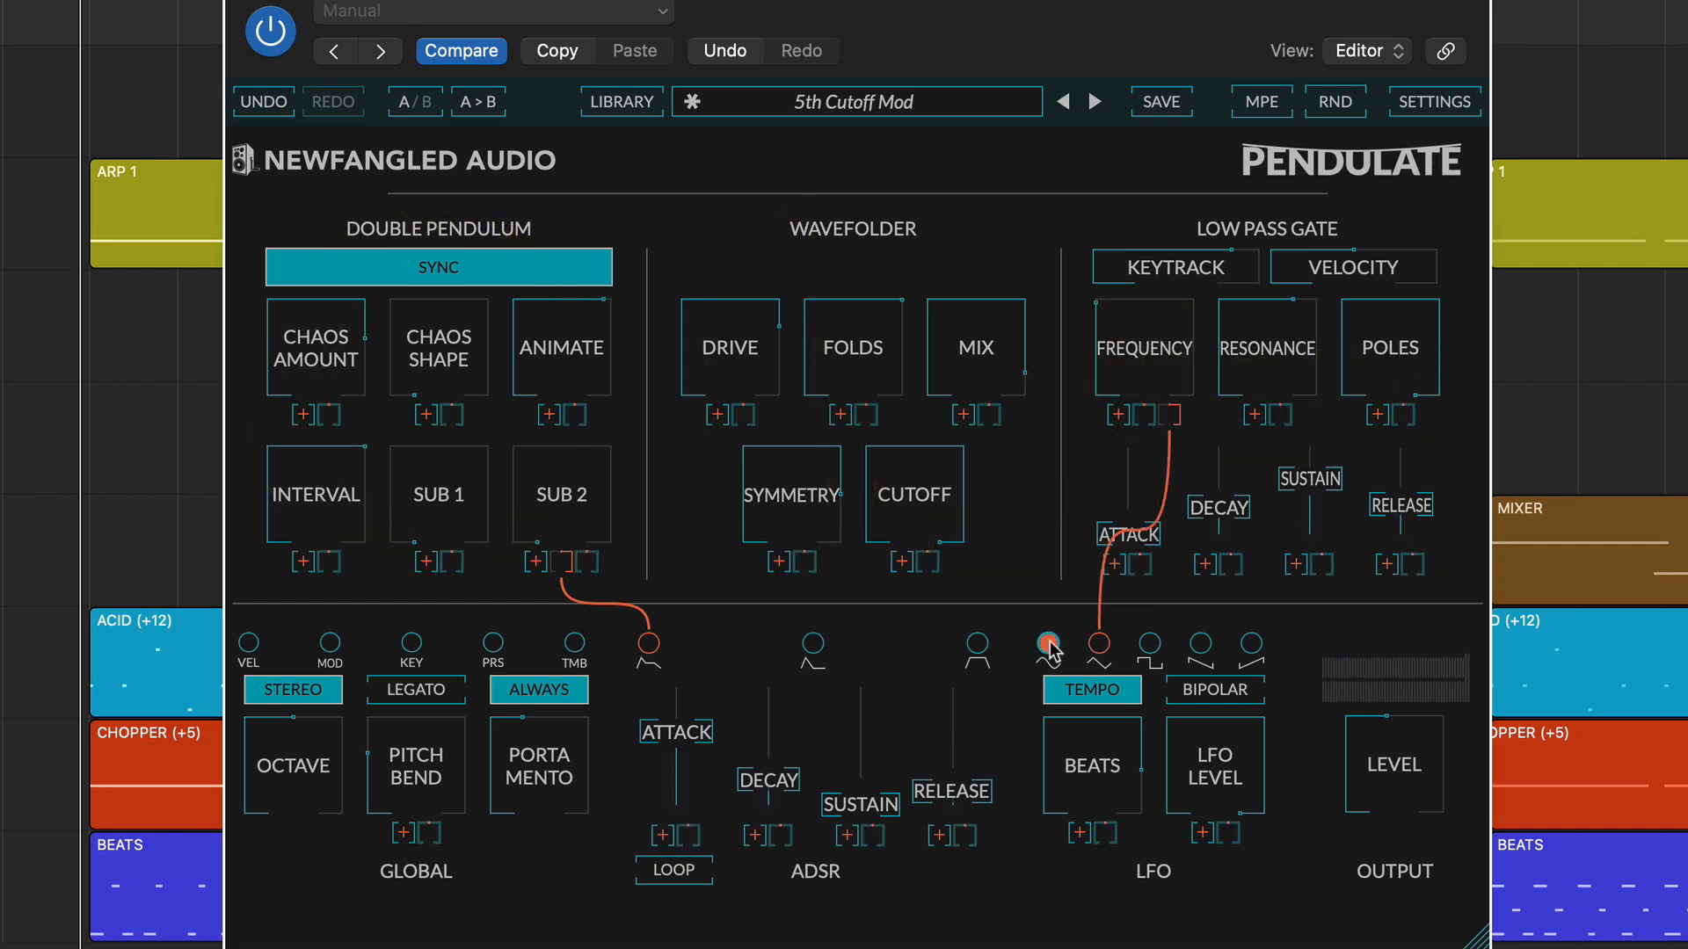
{"action": "left_click", "coordinate": [1174, 422]}
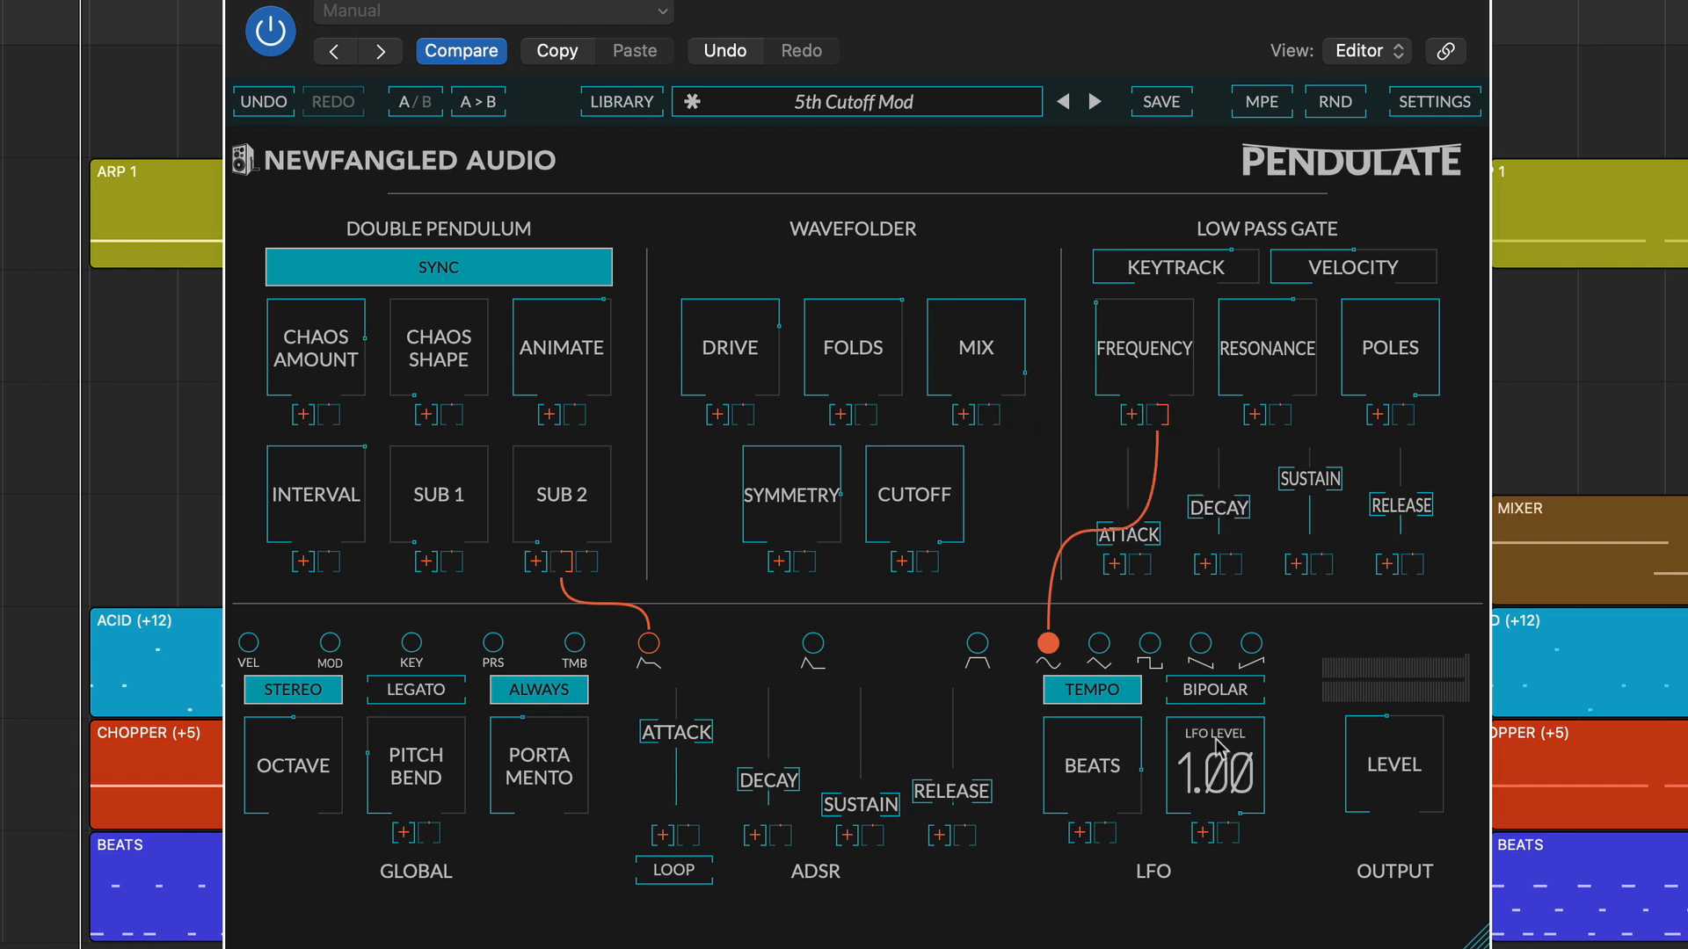
{"action": "left_click_drag", "start_coordinate": [1222, 773], "coordinate": [1182, 695]}
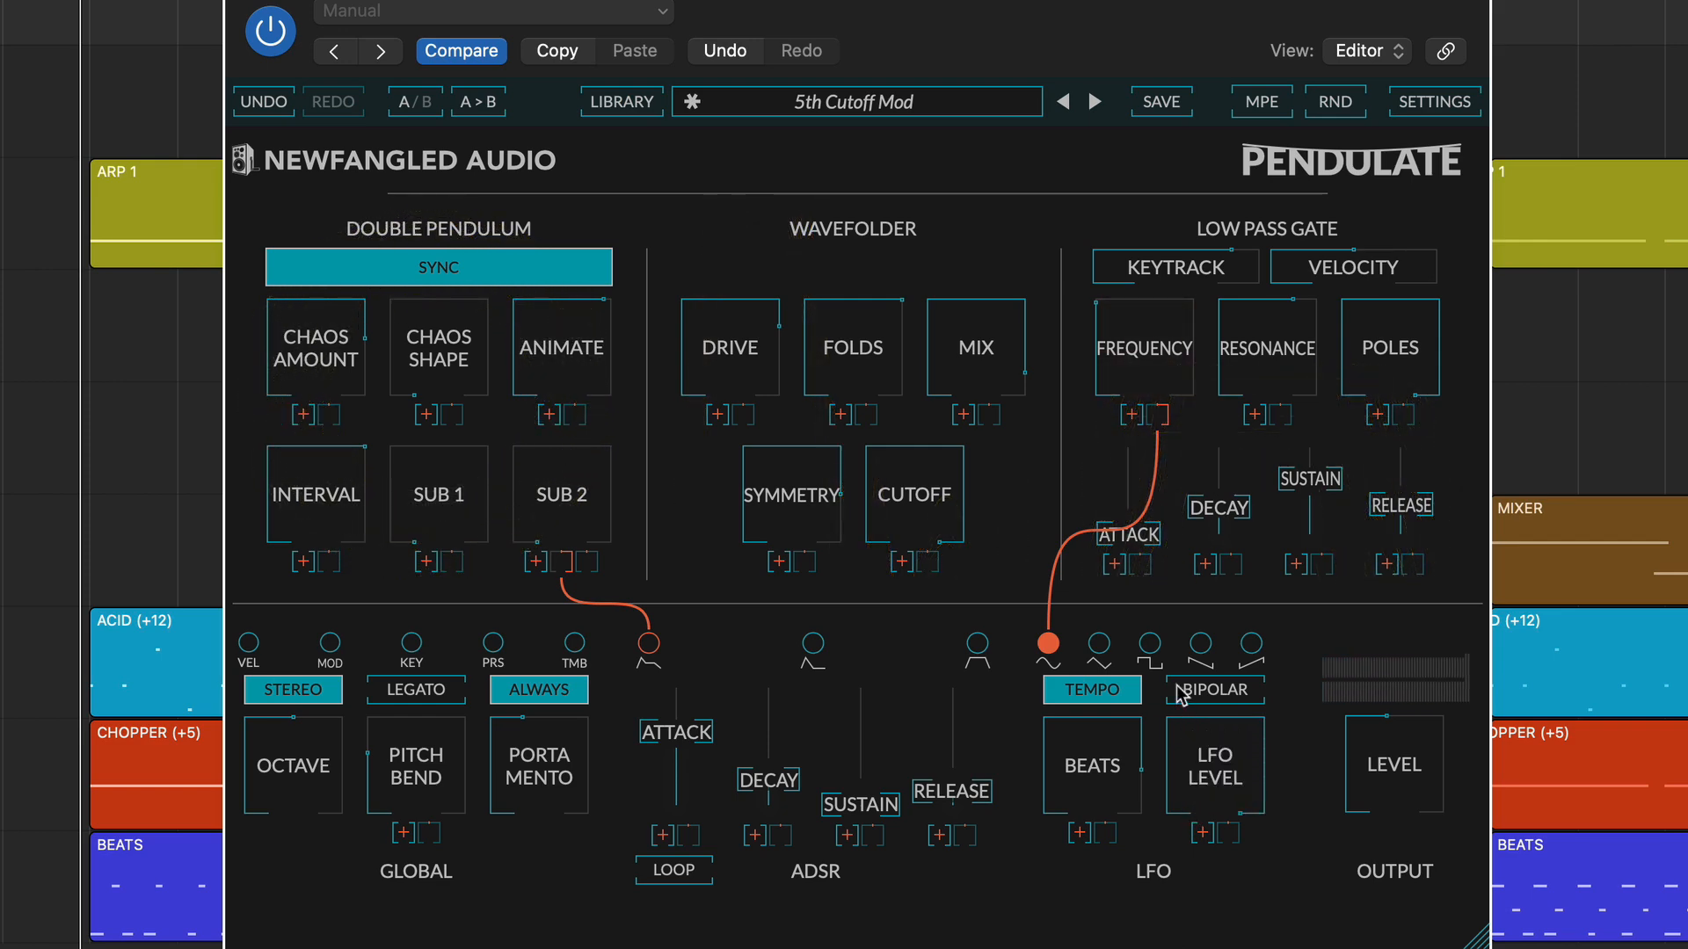
View the preset library and return to the synthesizer controls.
{"action": "left_click", "coordinate": [646, 103]}
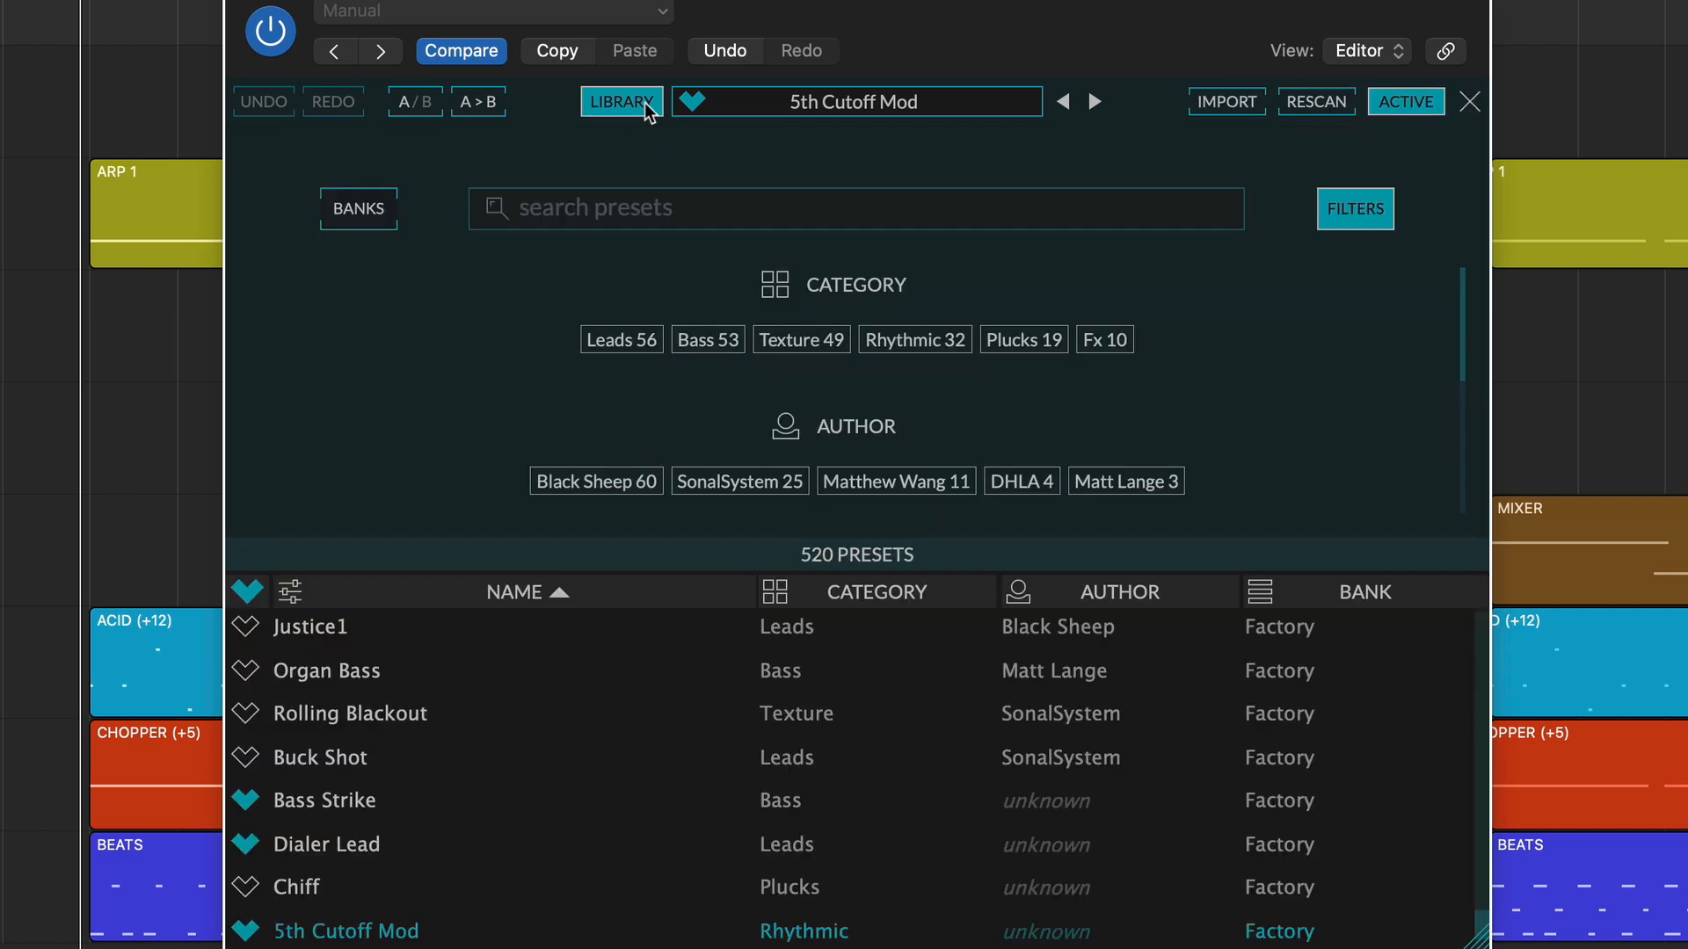
{"action": "left_click", "coordinate": [646, 102]}
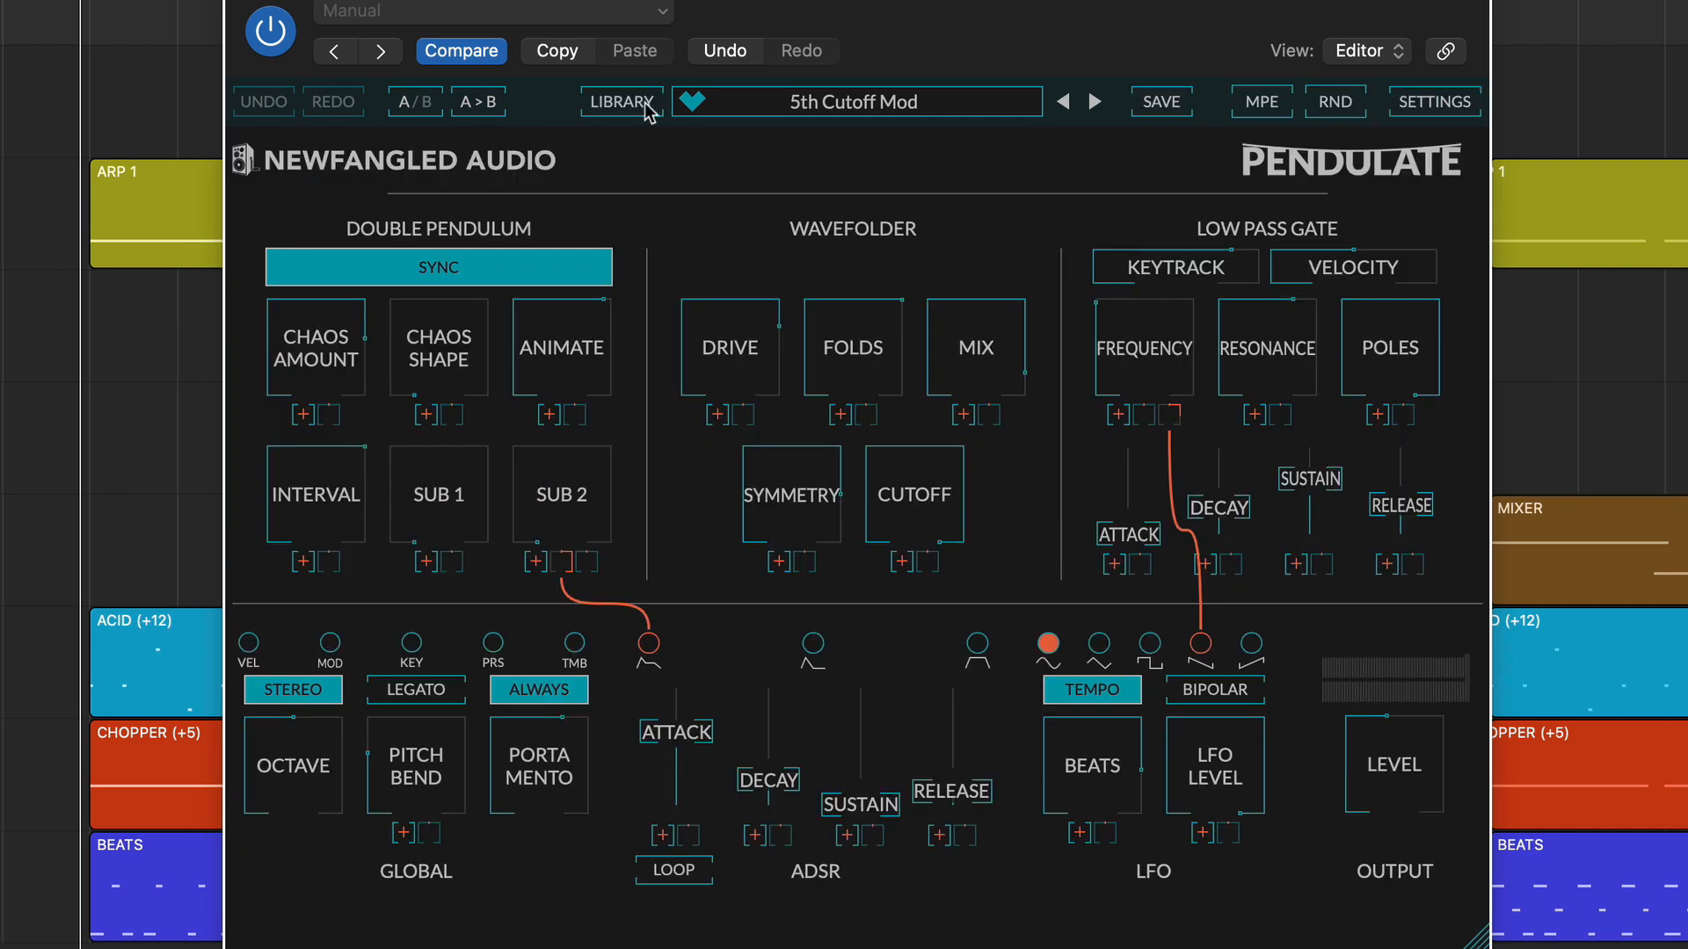
Switch between the A and B comparison settings and back, and toggle MPE on and off.
{"action": "left_click", "coordinate": [408, 104]}
{"action": "left_click", "coordinate": [409, 104]}
{"action": "left_click", "coordinate": [1252, 103]}
{"action": "left_click", "coordinate": [1253, 104]}
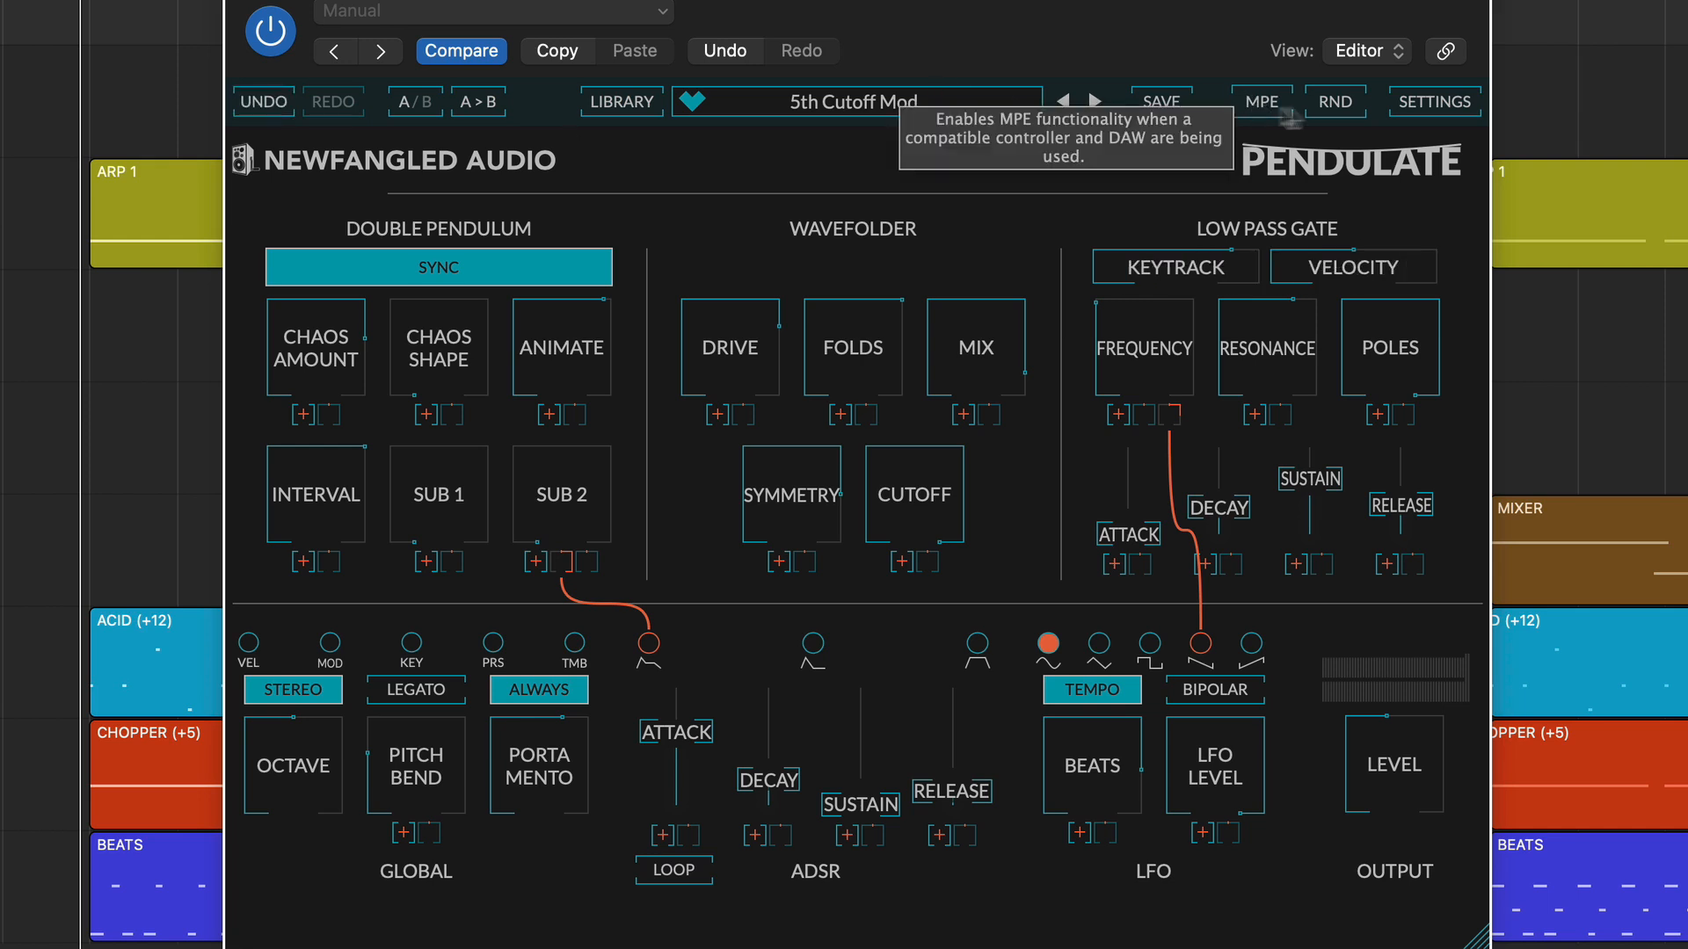
Turn off Show controls and Show cables in the graphics settings and close the settings.
{"action": "left_click", "coordinate": [1452, 104]}
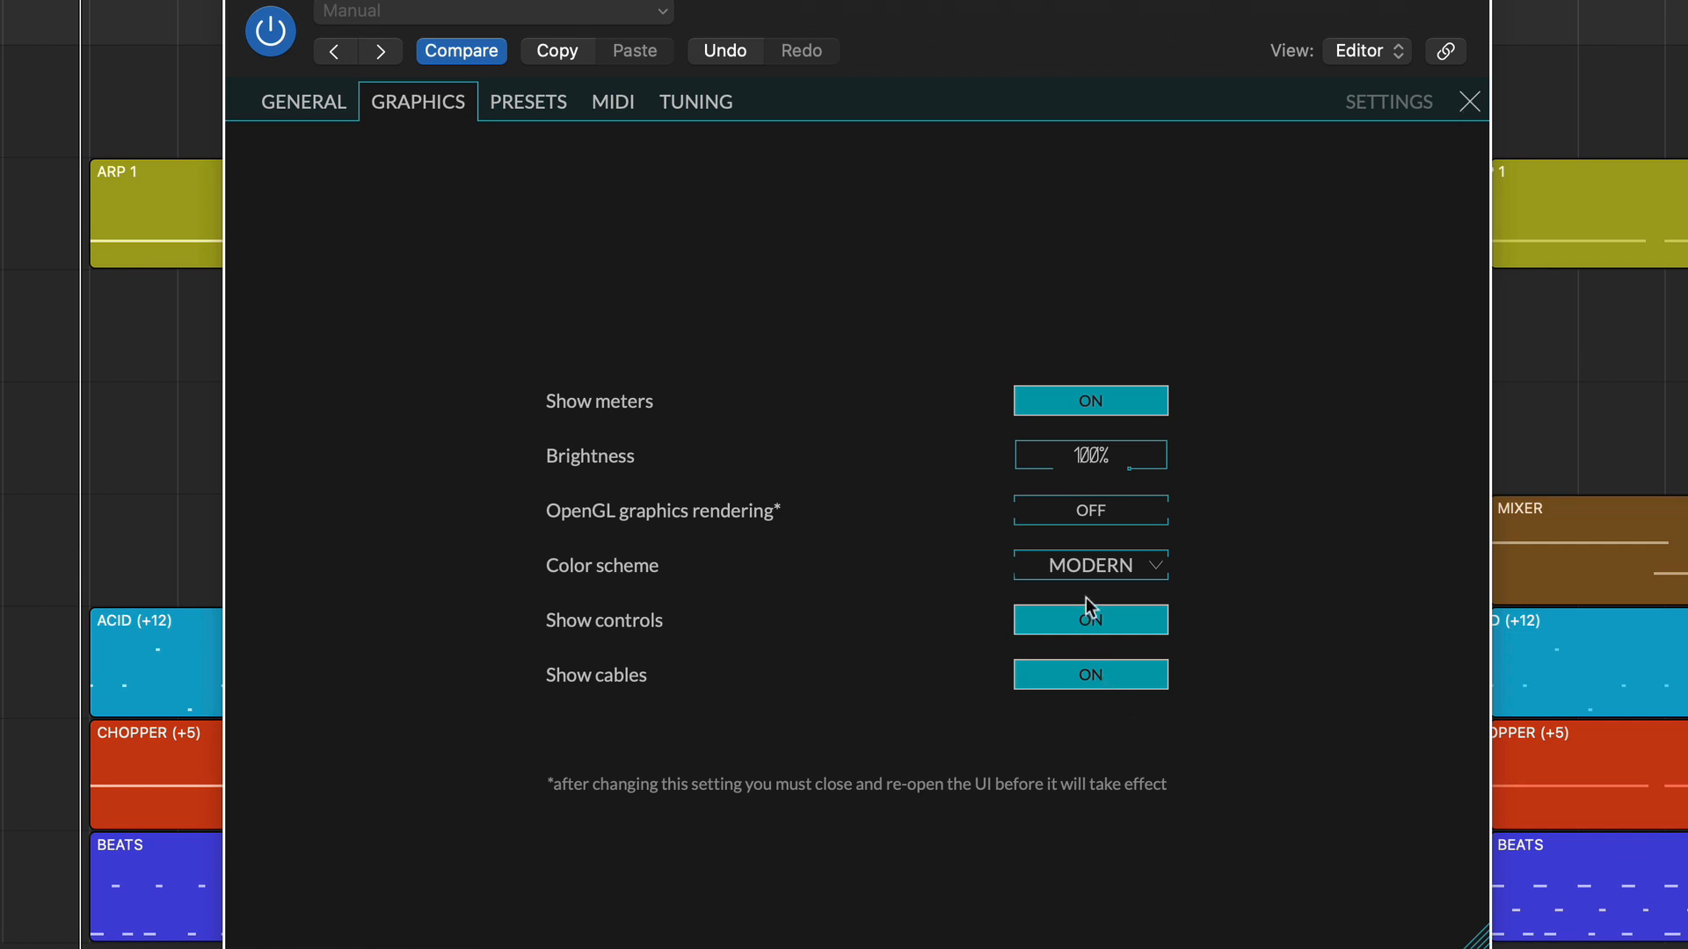
{"action": "left_click", "coordinate": [1092, 629]}
{"action": "left_click", "coordinate": [1090, 674]}
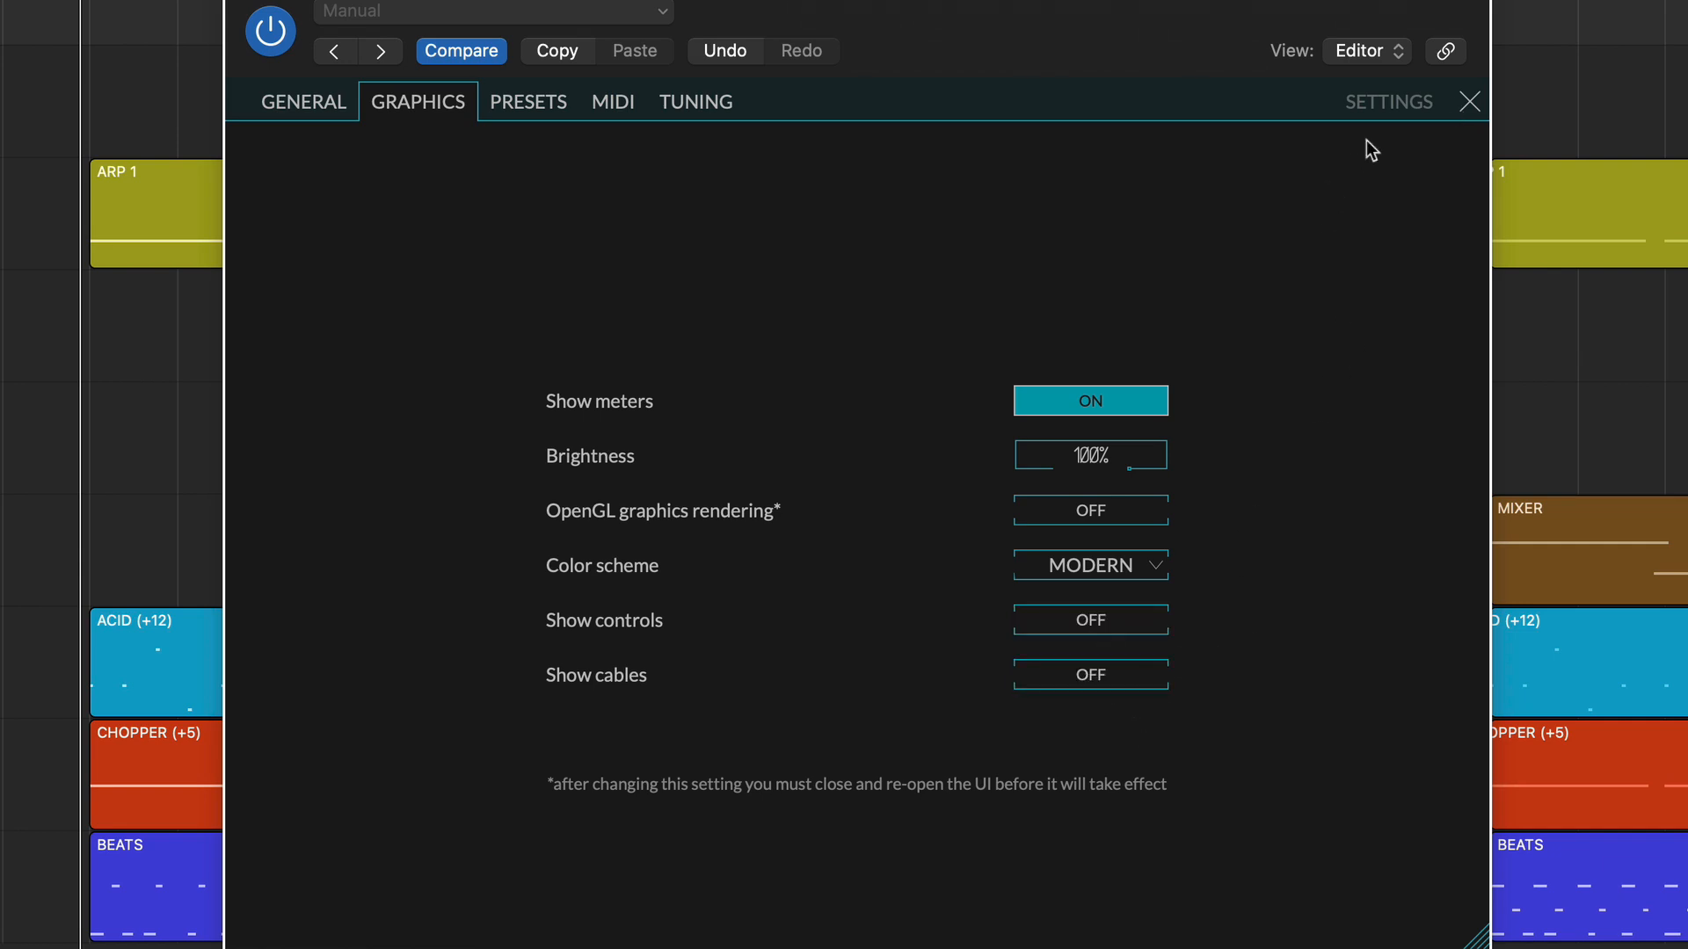
{"action": "left_click", "coordinate": [1469, 101]}
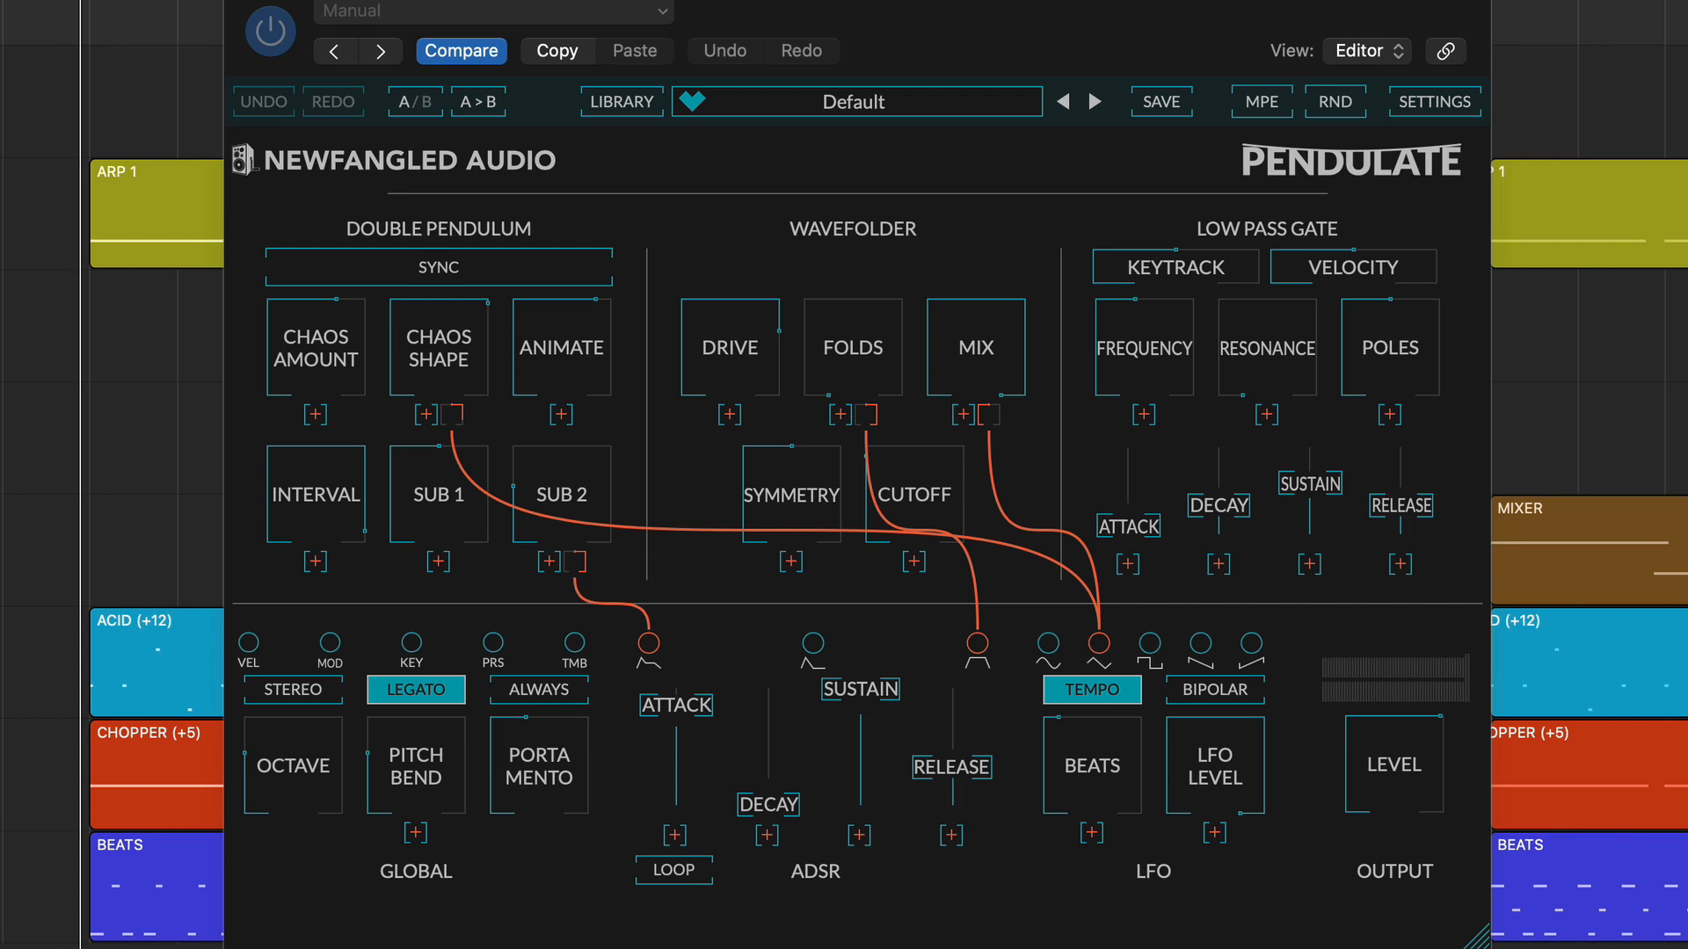
Remove the modulation connections from Sub 2, Chaos Shape, Folds and Mix in the Default preset.
{"action": "double_click", "coordinate": [577, 571]}
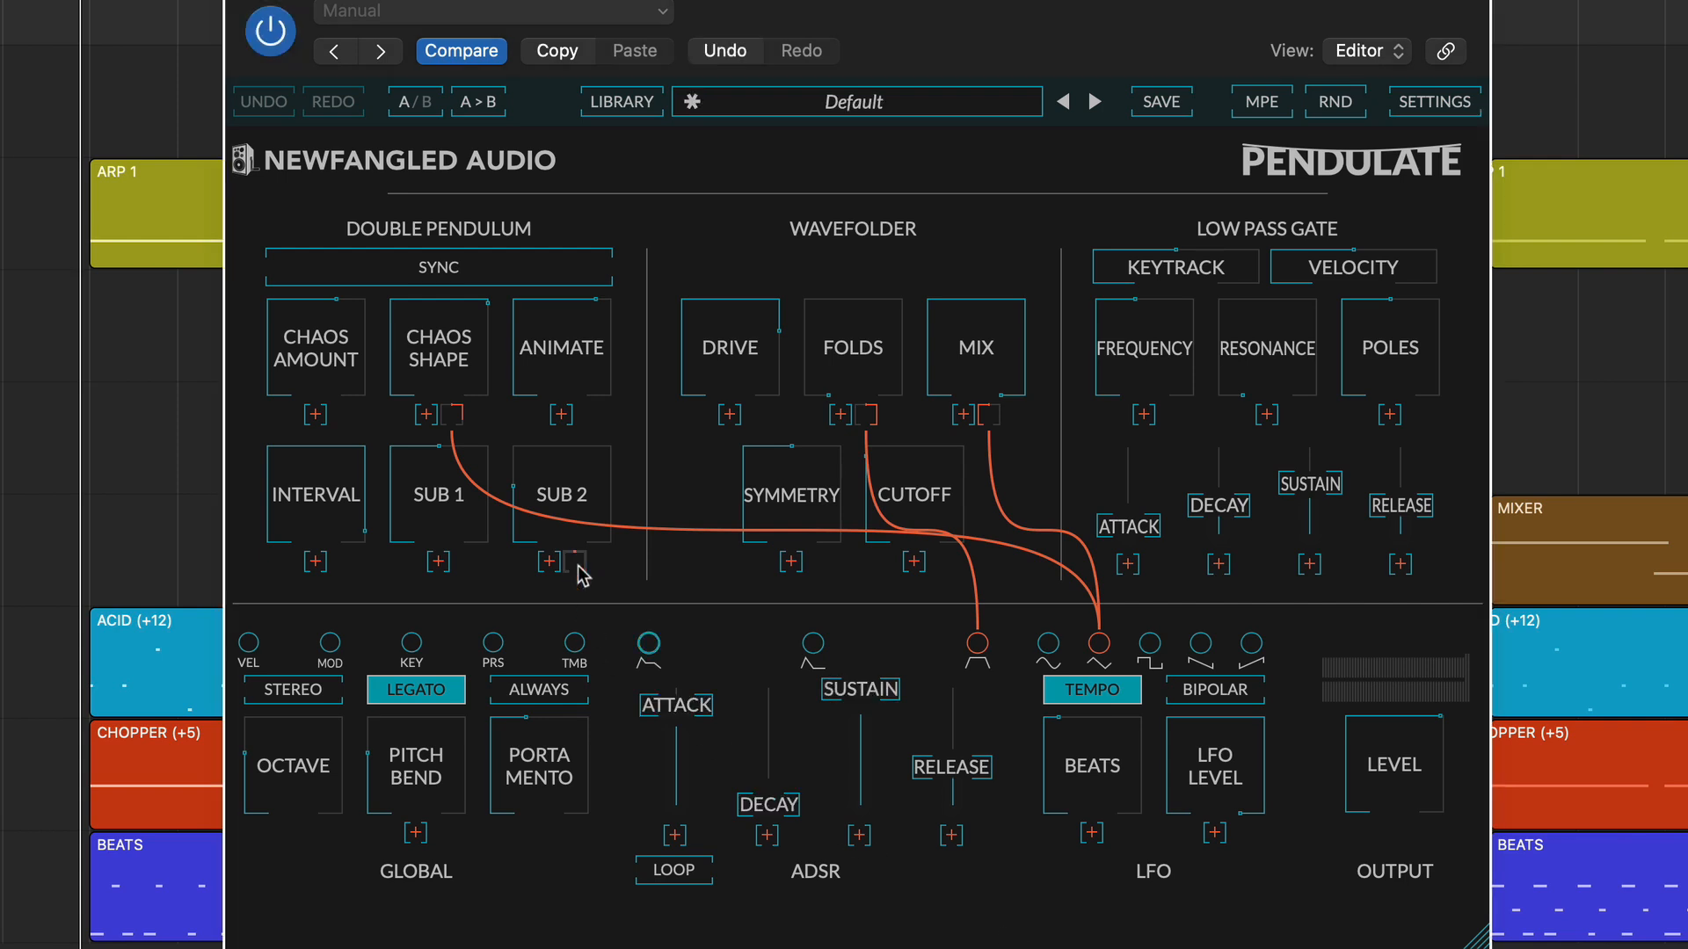
{"action": "double_click", "coordinate": [454, 413]}
{"action": "double_click", "coordinate": [870, 416]}
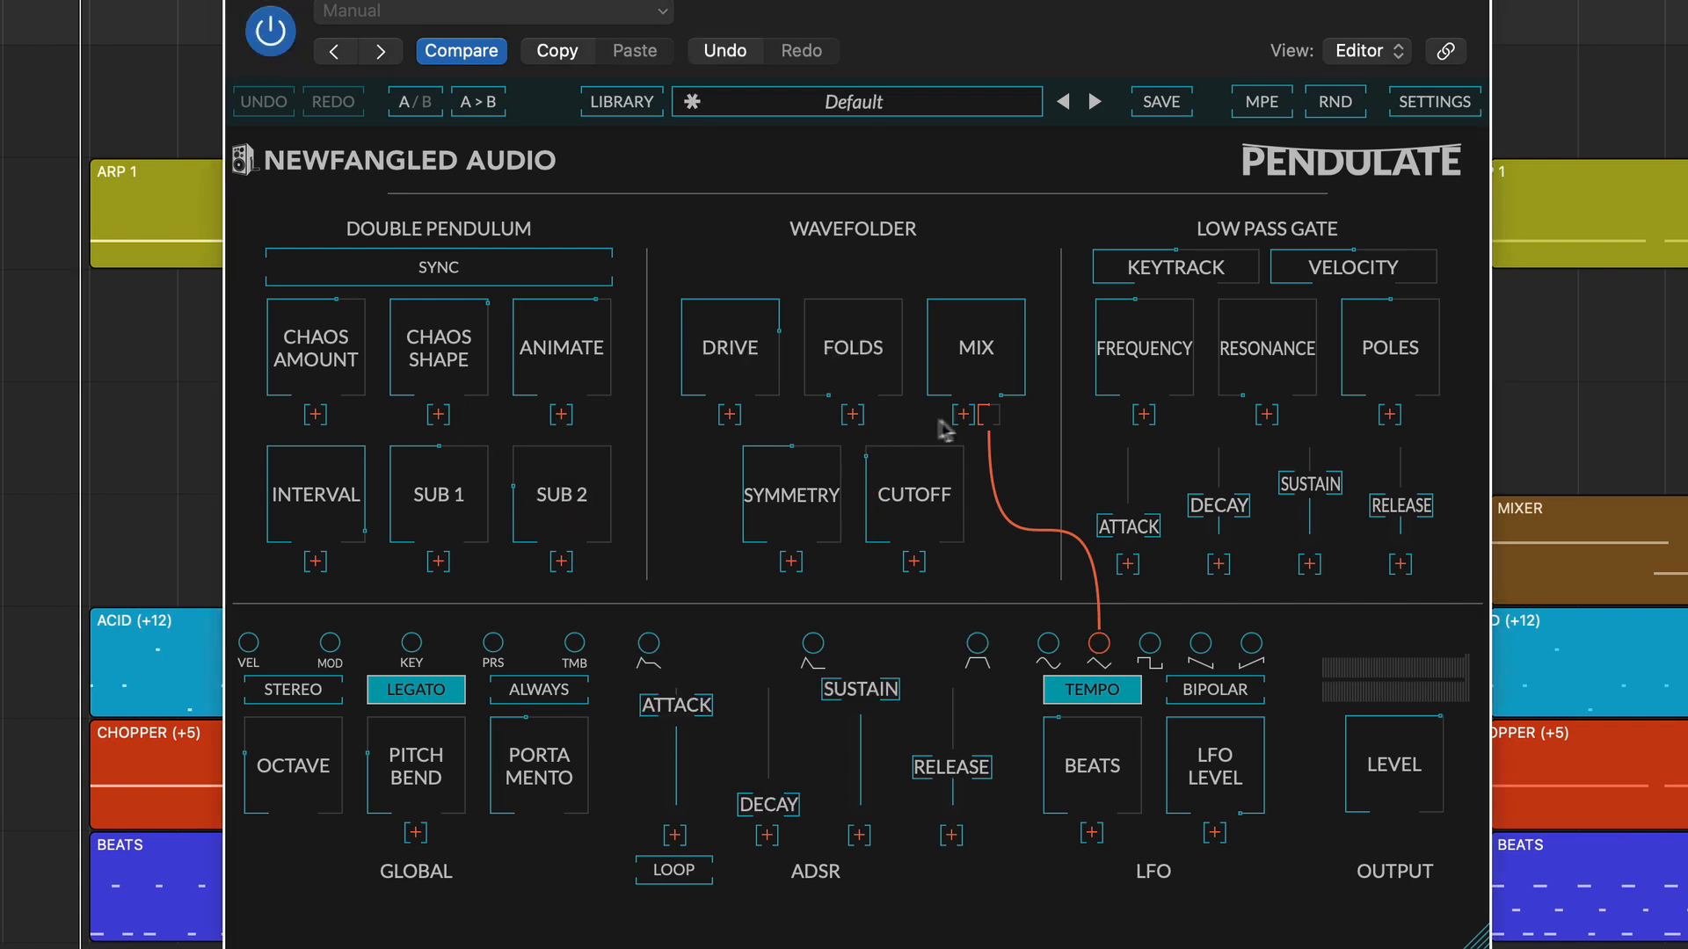
{"action": "double_click", "coordinate": [989, 415]}
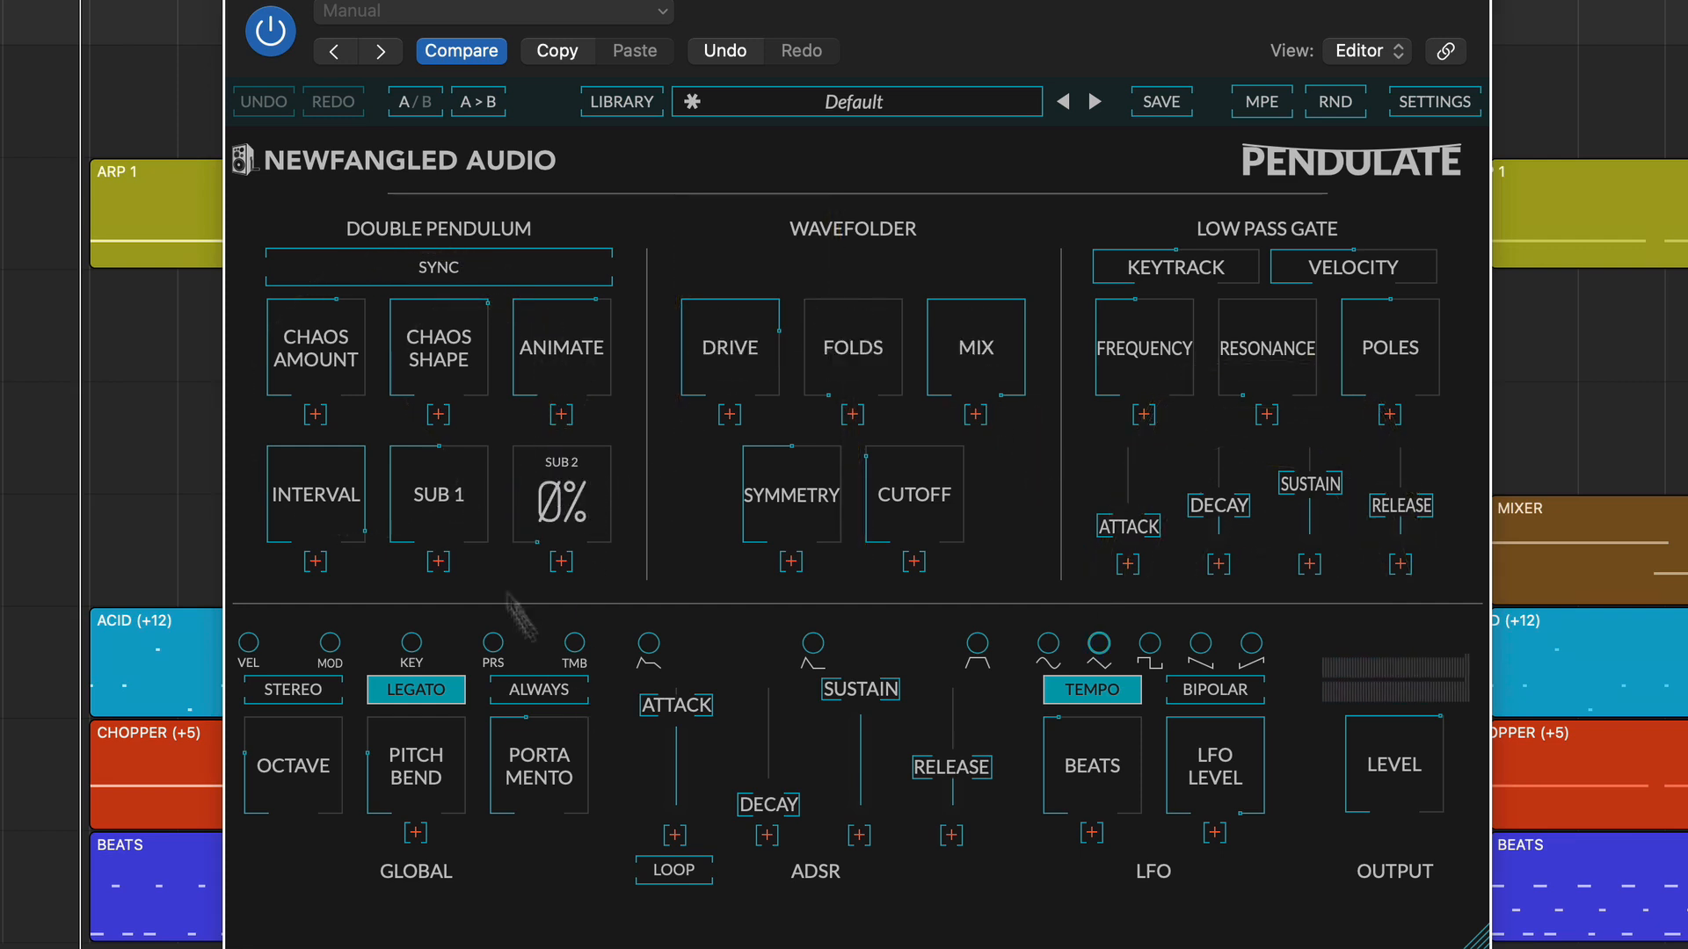
Lower the Double Pendulum's Sub 1 to 0% and set its Interval to Oct.
{"action": "left_click_drag", "start_coordinate": [448, 493], "coordinate": [454, 717]}
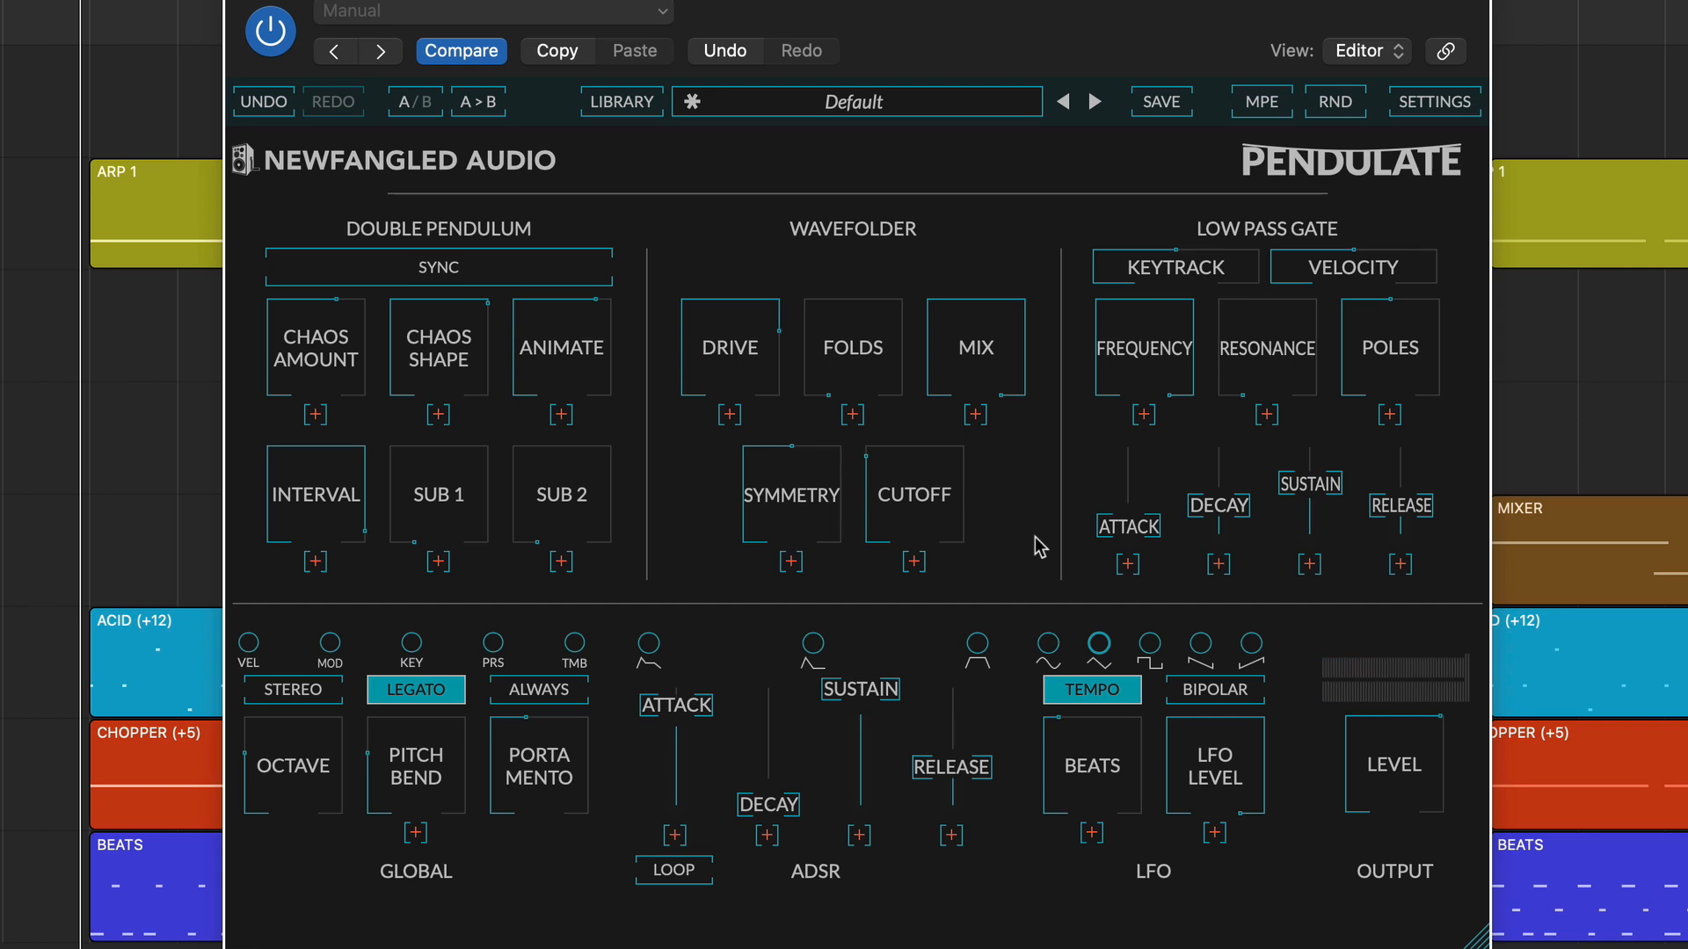
{"action": "mouse_move", "coordinate": [296, 506]}
{"action": "left_mouse_down"}
{"action": "mouse_move", "coordinate": [299, 549]}
{"action": "mouse_move", "coordinate": [297, 530]}
{"action": "left_mouse_up"}
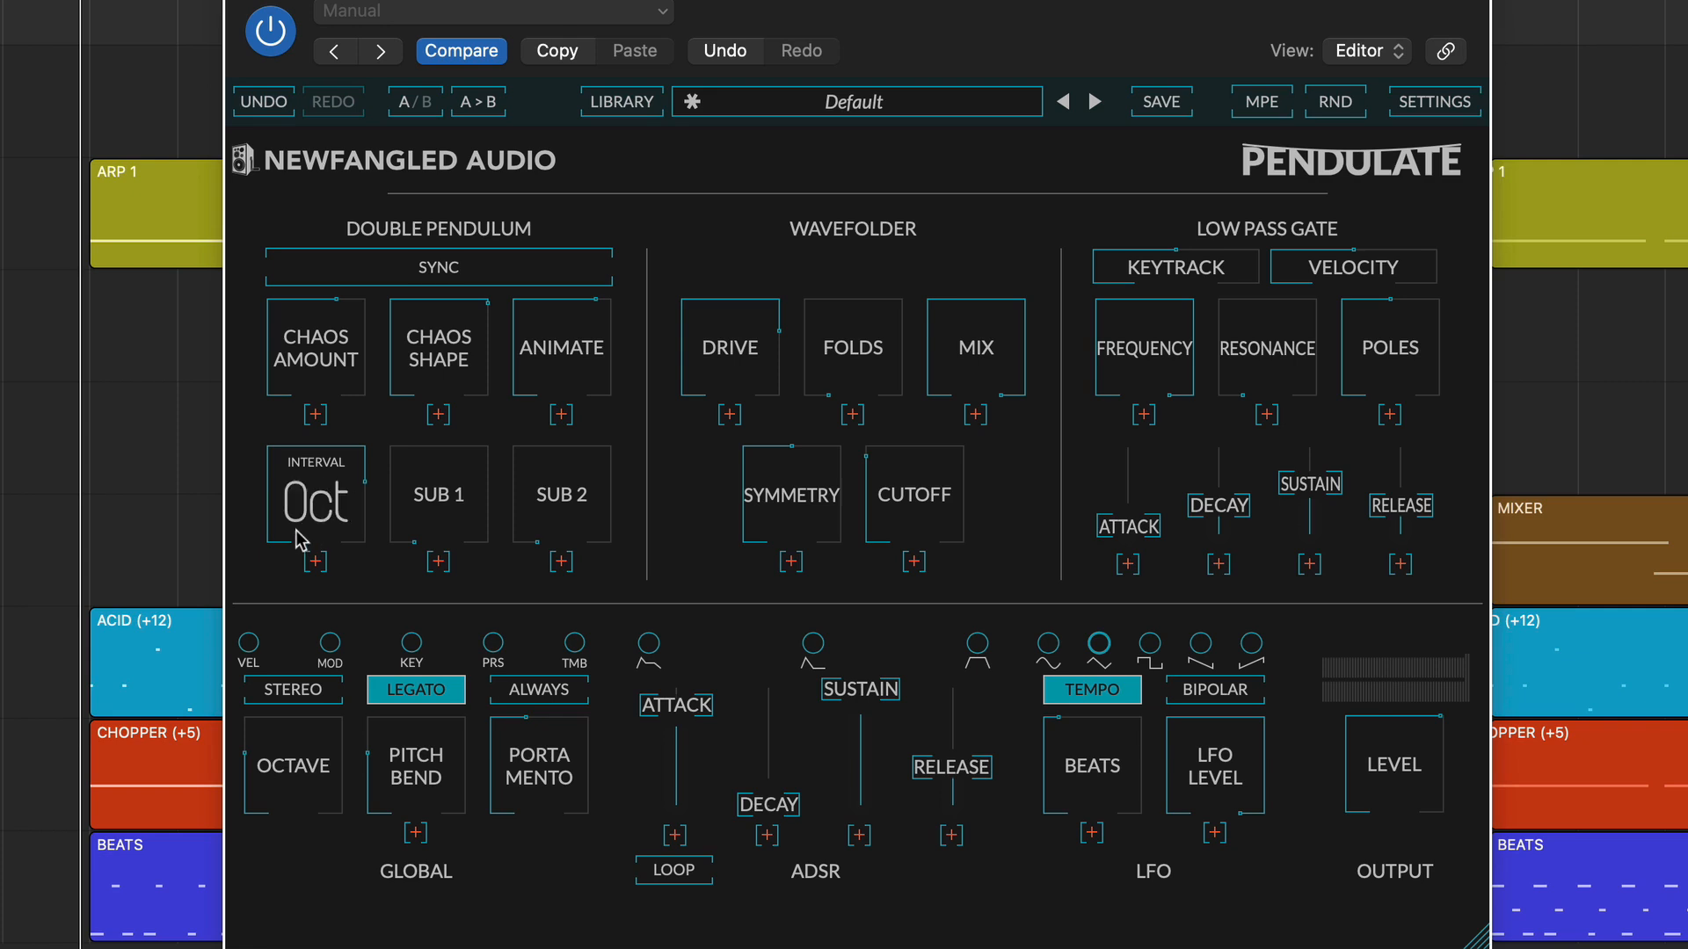
Set the Double Pendulum's Chaos Shape to 56%, Chaos Amount to 31%, Animate to 34% and Sub 1 to 37%.
{"action": "left_click_drag", "start_coordinate": [441, 376], "coordinate": [442, 373]}
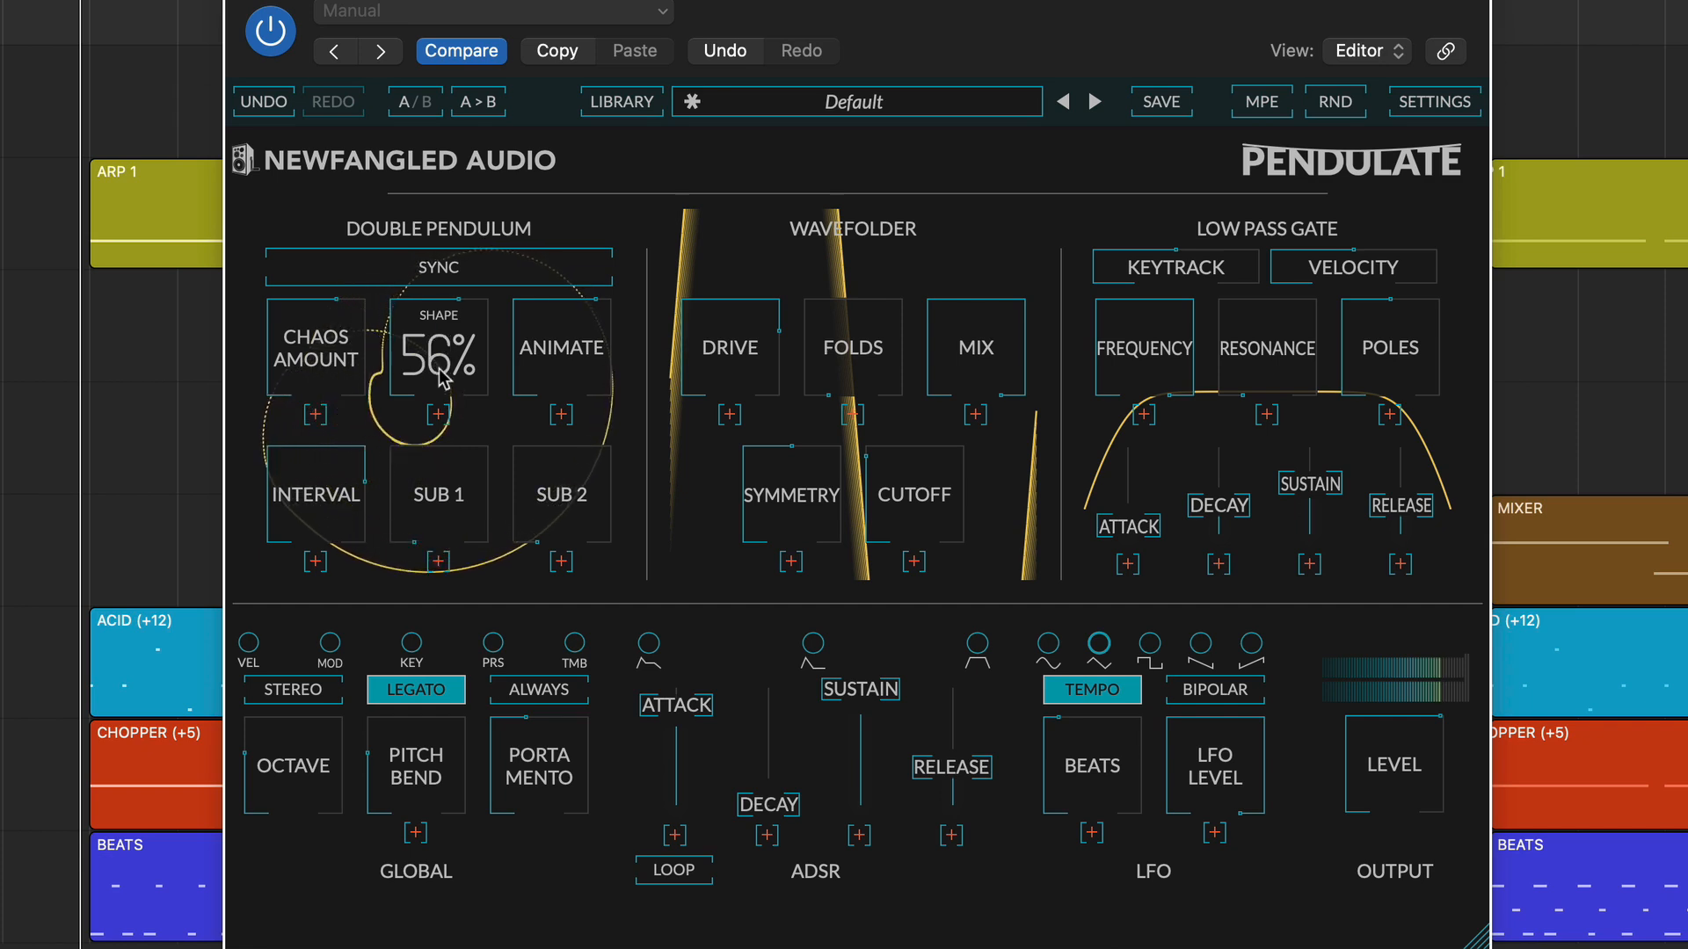
{"action": "left_click_drag", "start_coordinate": [333, 351], "coordinate": [321, 425]}
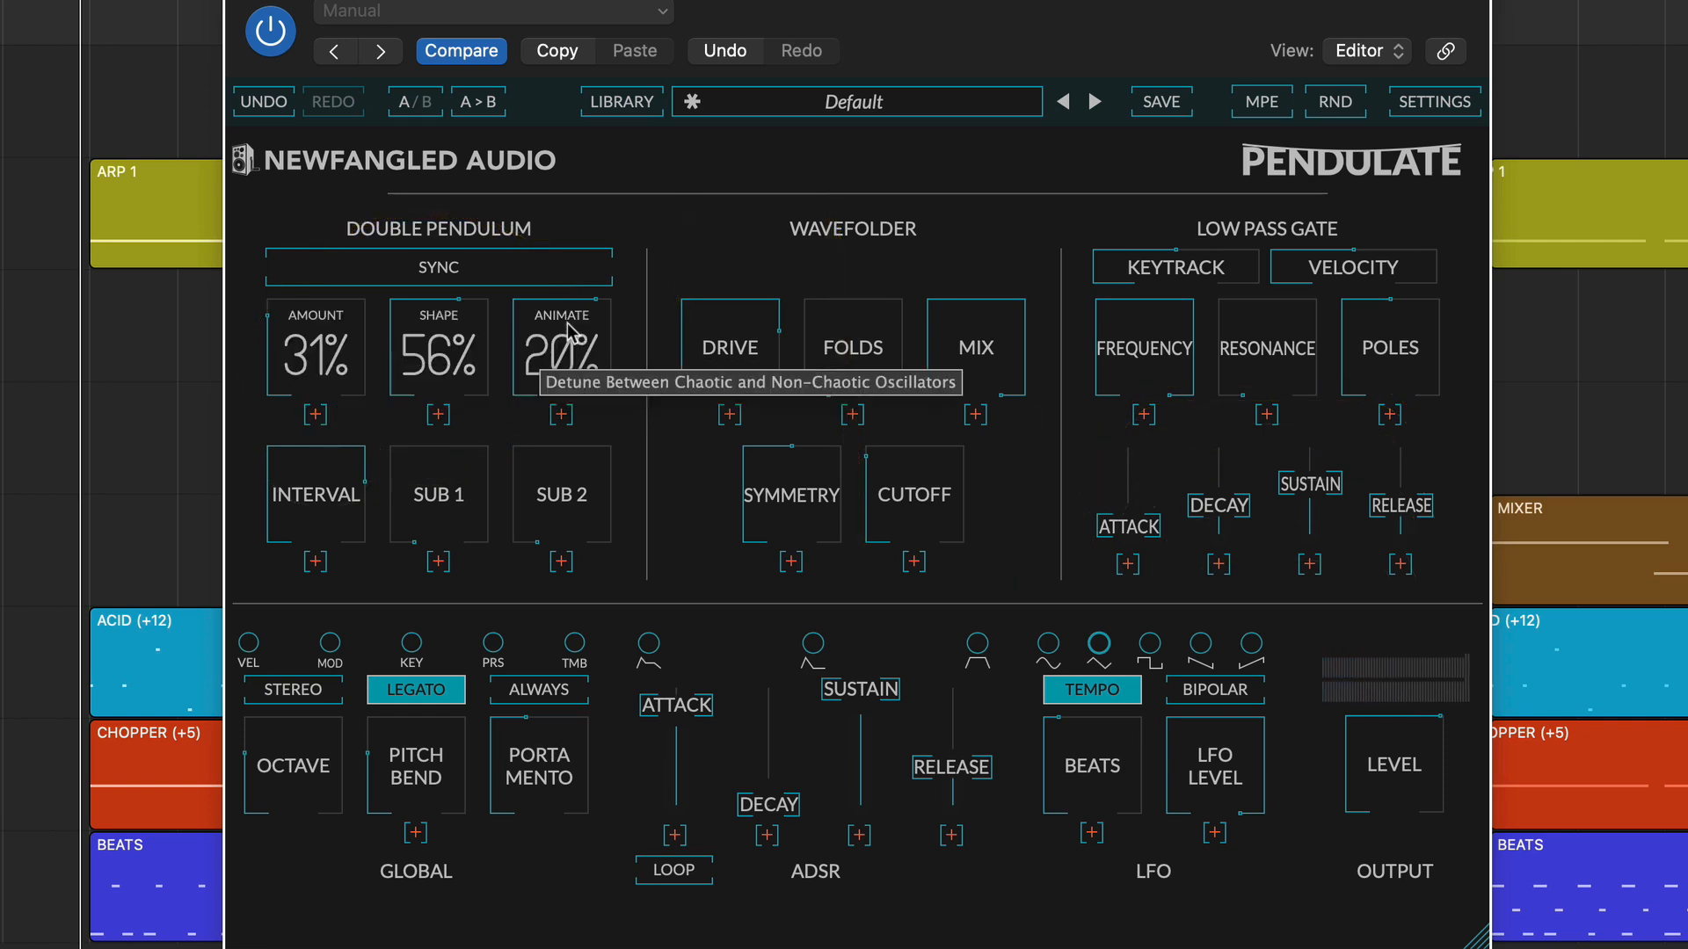
{"action": "left_click_drag", "start_coordinate": [557, 391], "coordinate": [549, 356]}
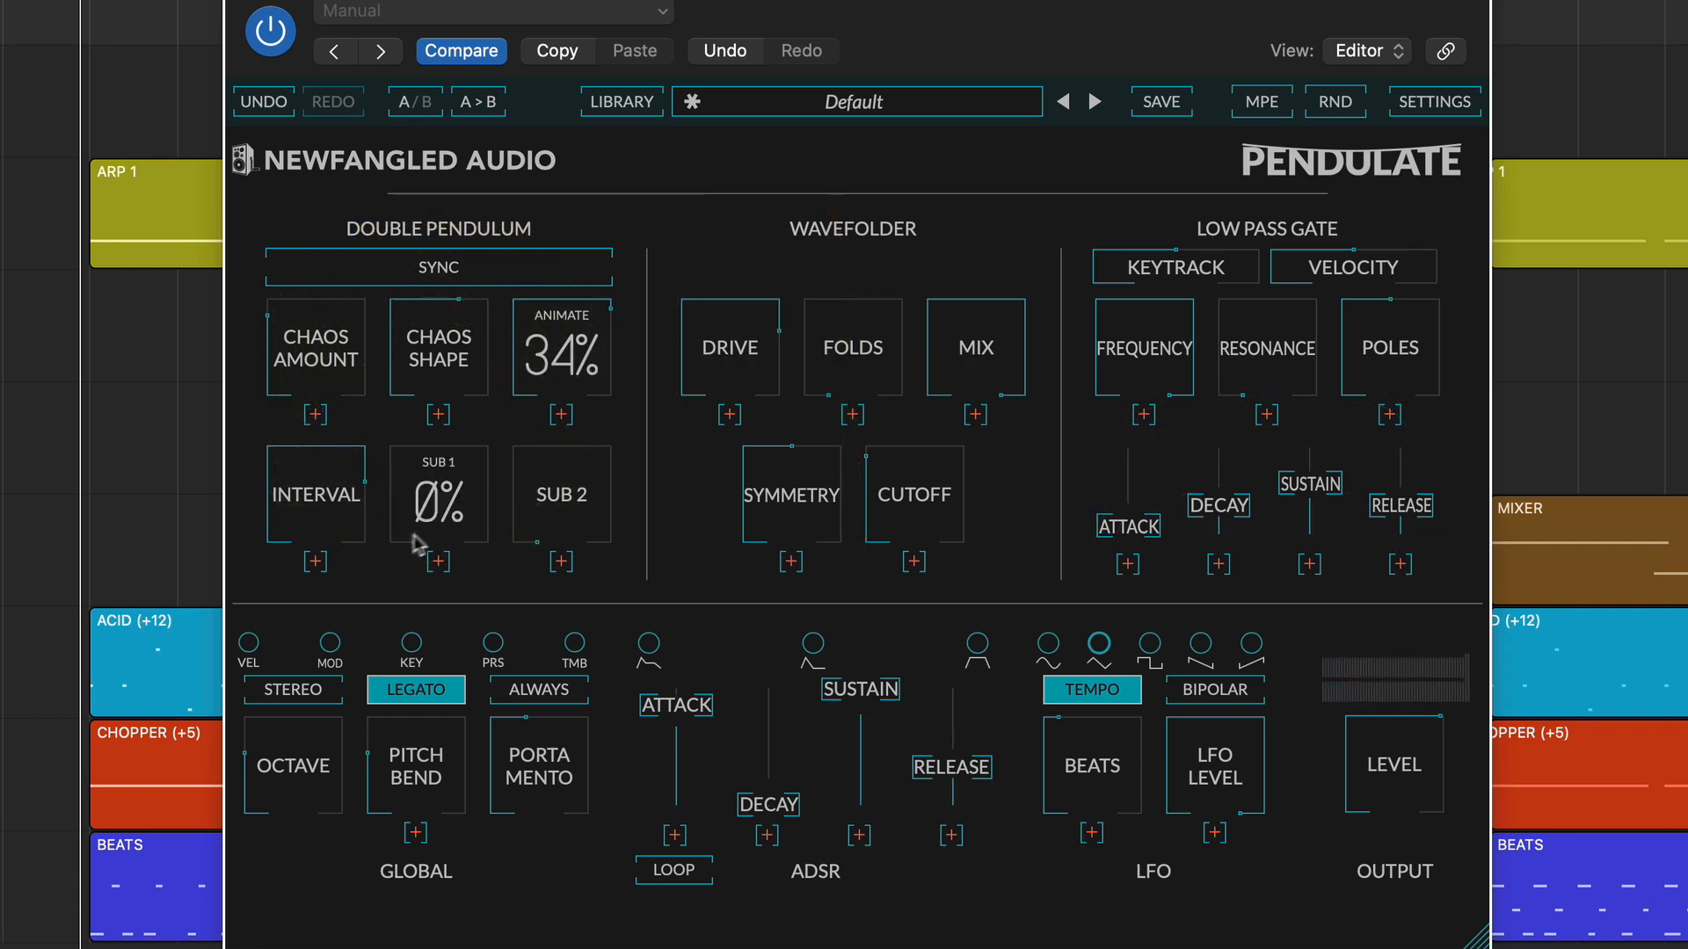
{"action": "left_click_drag", "start_coordinate": [446, 512], "coordinate": [389, 257]}
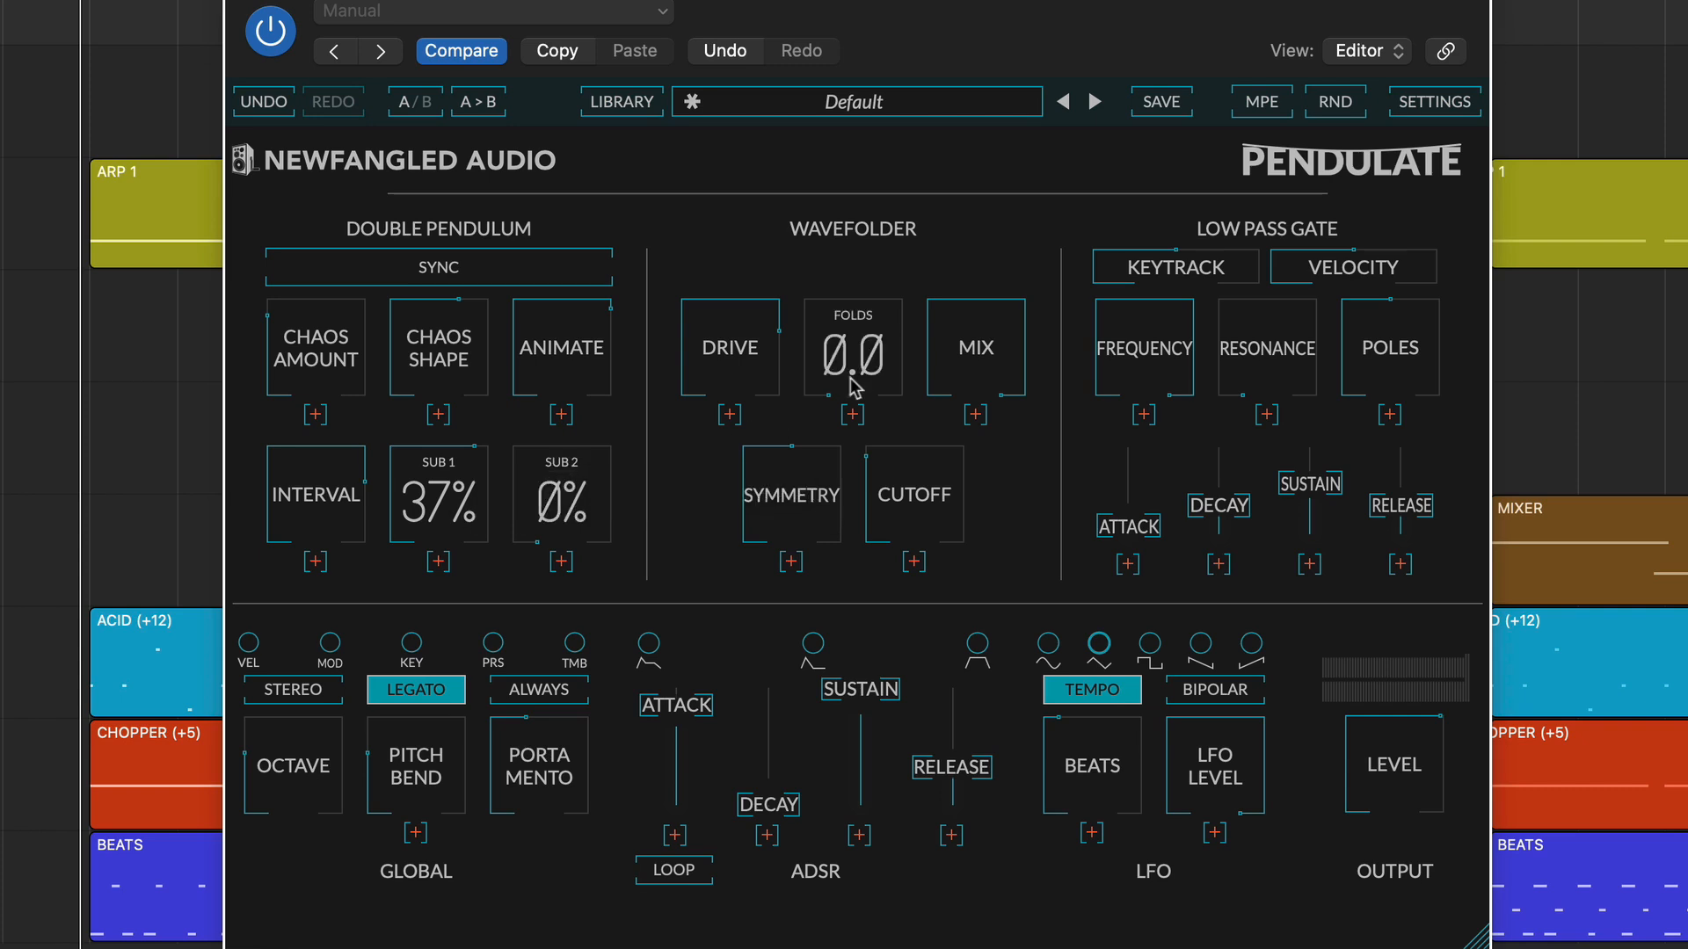
Raise the Wavefolder's Folds, Cutoff and Symmetry.
{"action": "left_click_drag", "start_coordinate": [846, 380], "coordinate": [827, 132]}
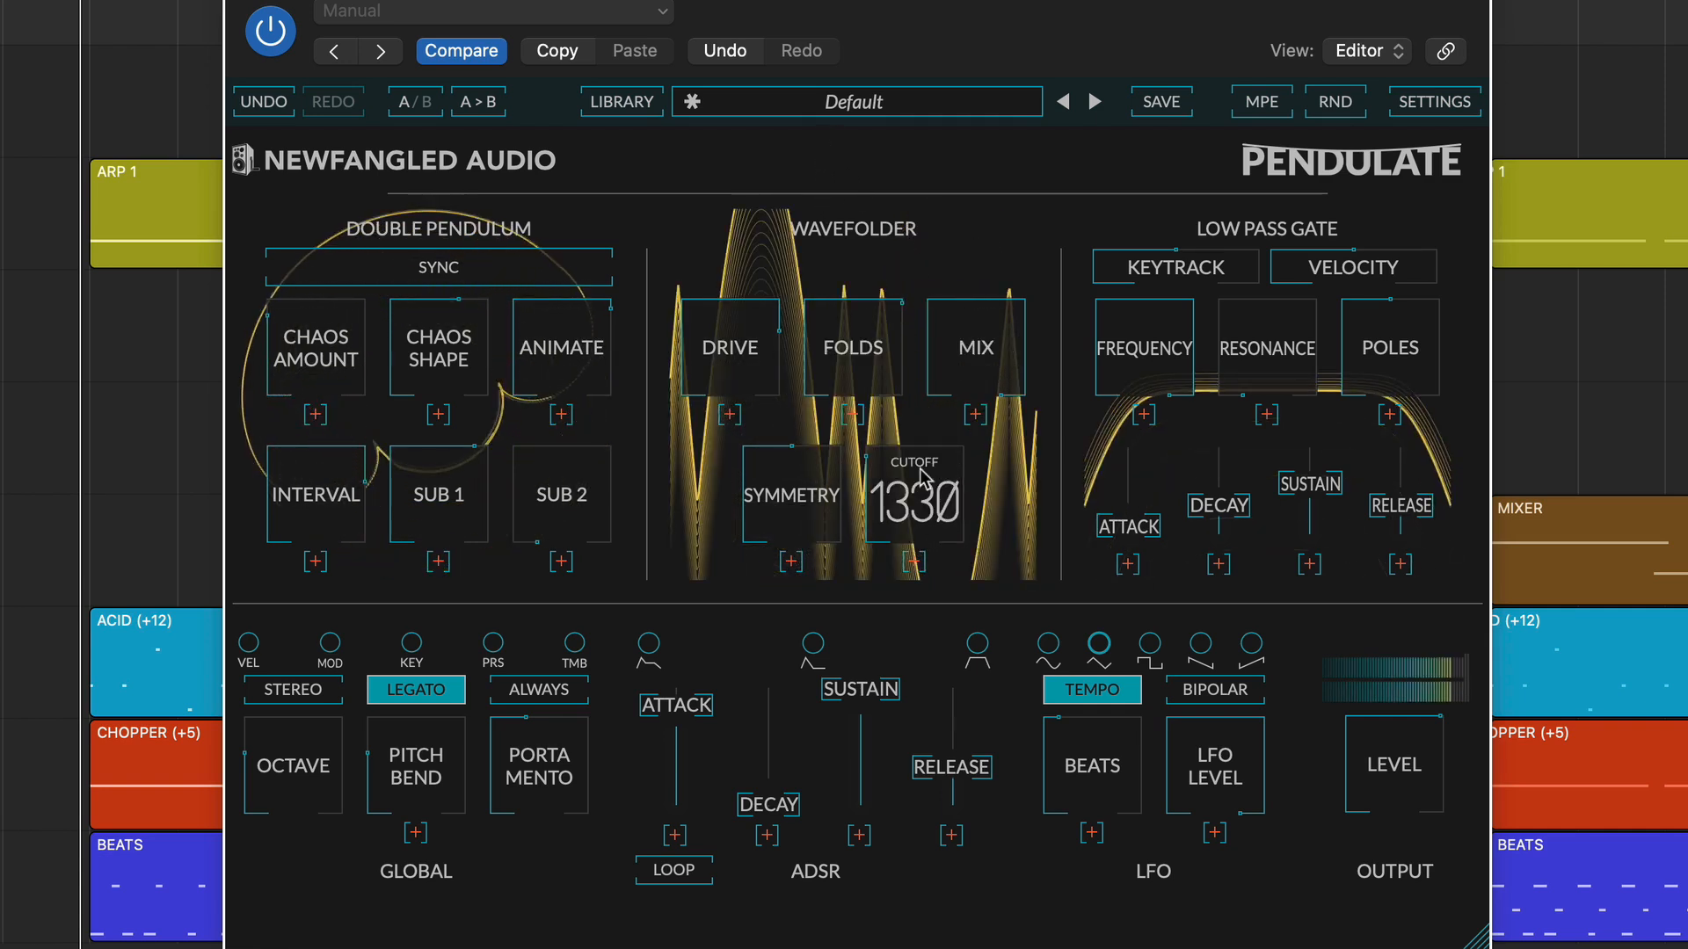
{"action": "left_click_drag", "start_coordinate": [955, 465], "coordinate": [926, 428]}
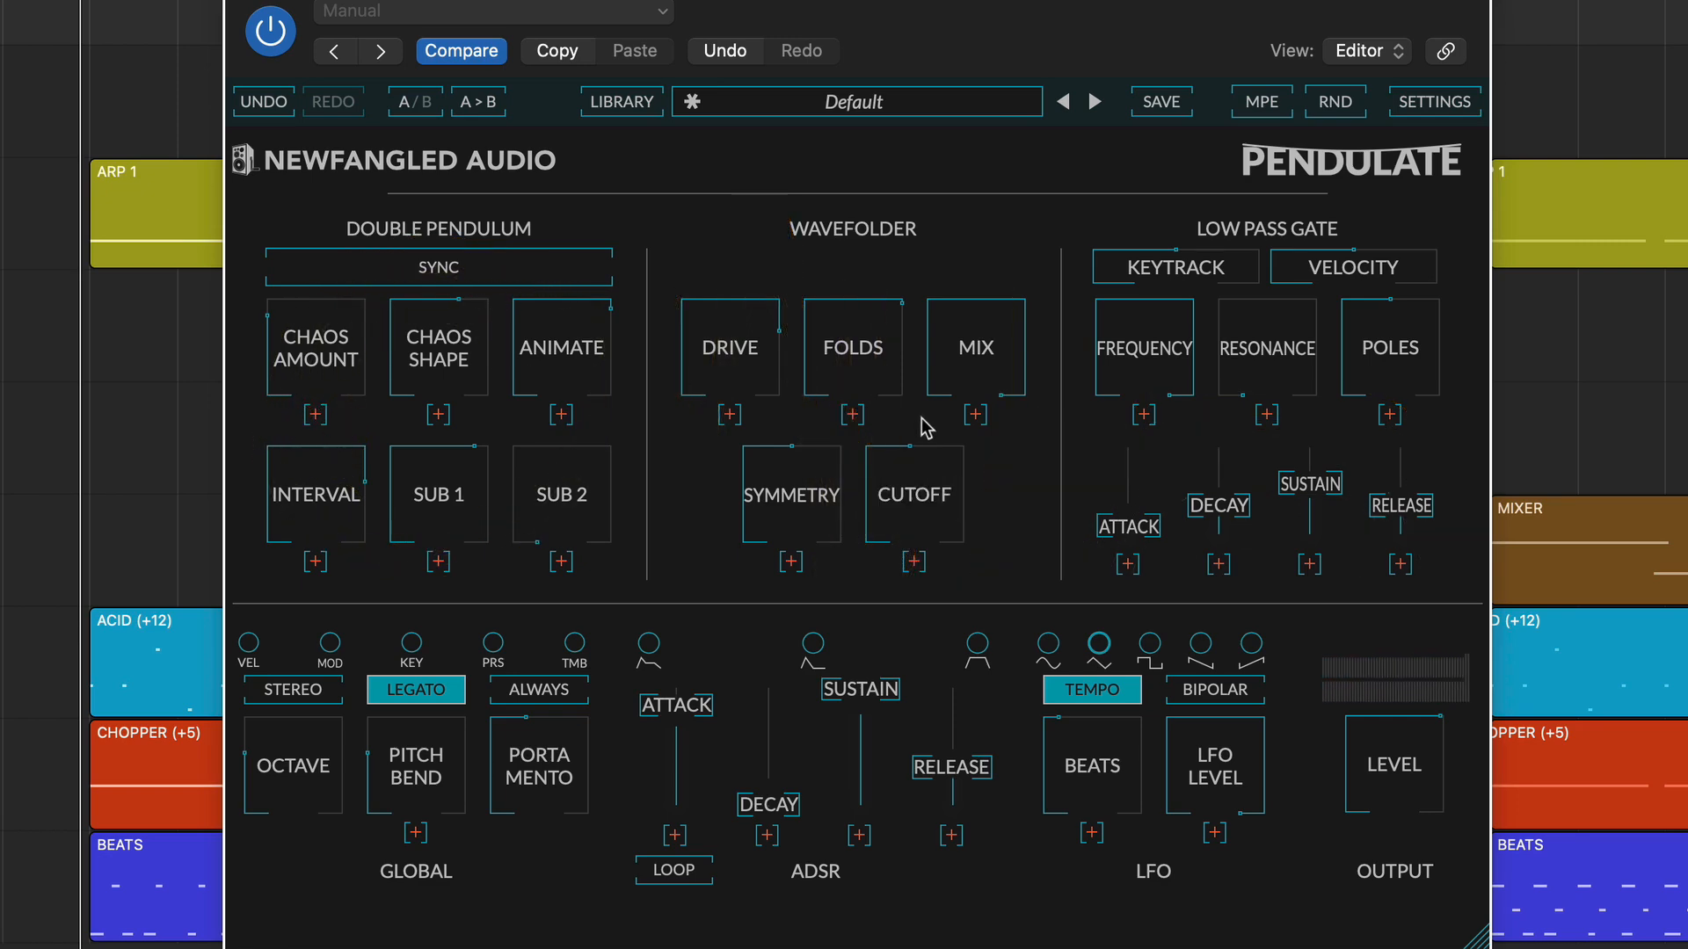
{"action": "left_click_drag", "start_coordinate": [794, 482], "coordinate": [800, 437]}
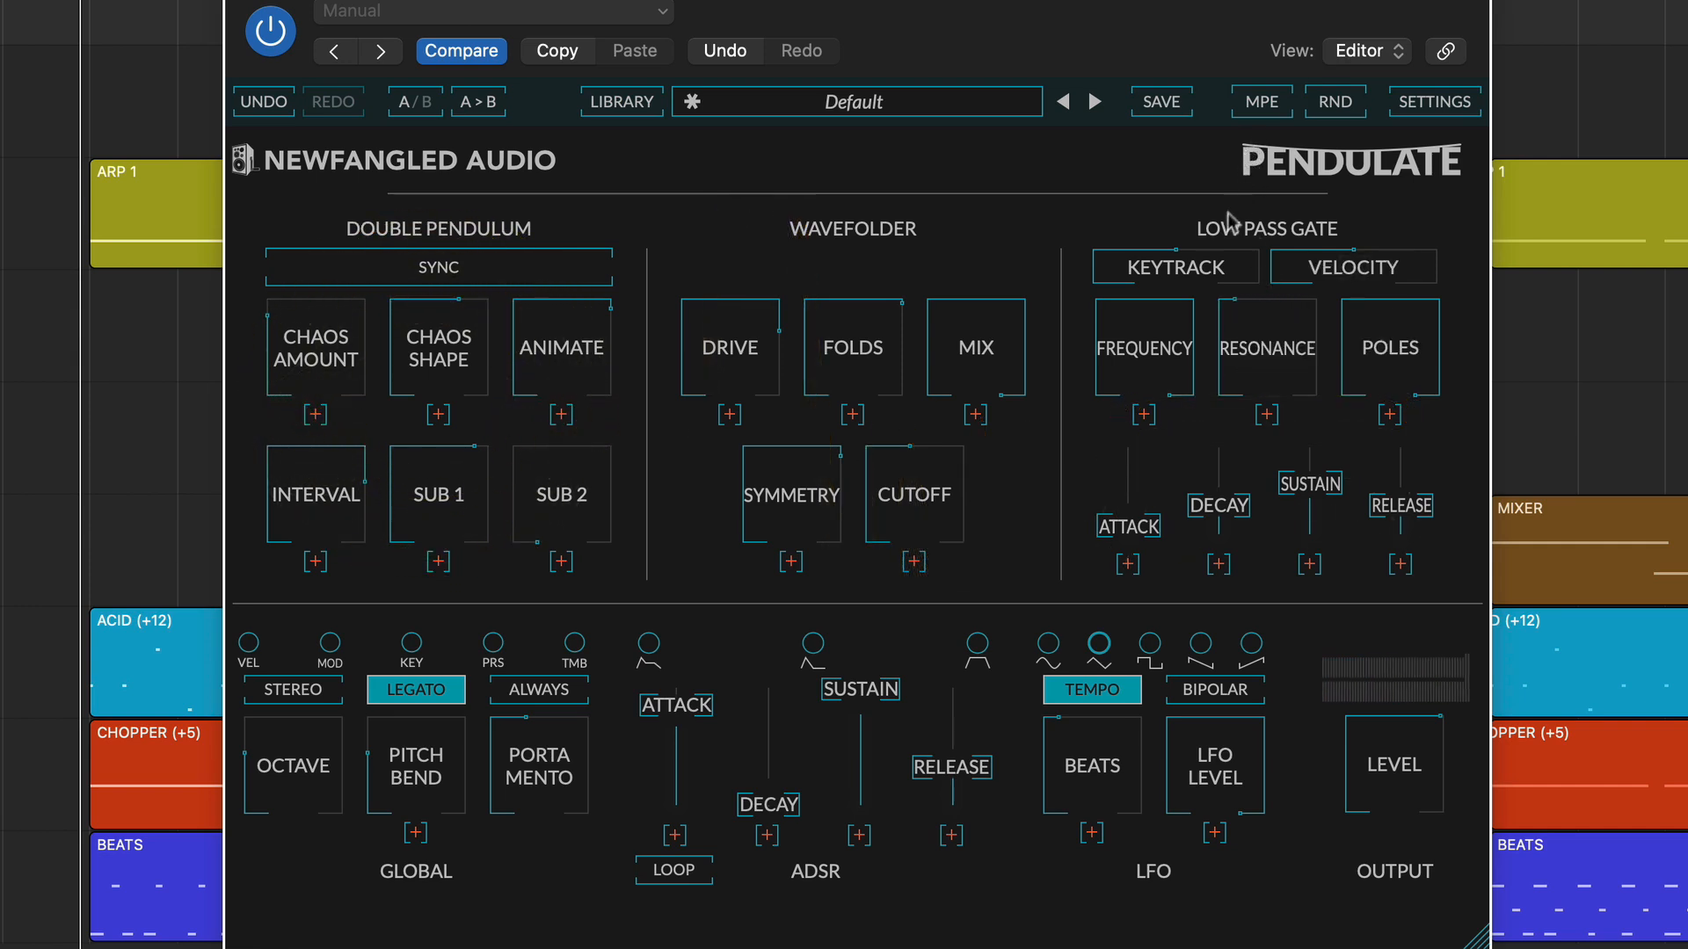
Lower the Low Pass Gate's Frequency, Attack and Decay, and bring its Sustain down to about 0.12.
{"action": "left_click_drag", "start_coordinate": [1141, 329], "coordinate": [1131, 463]}
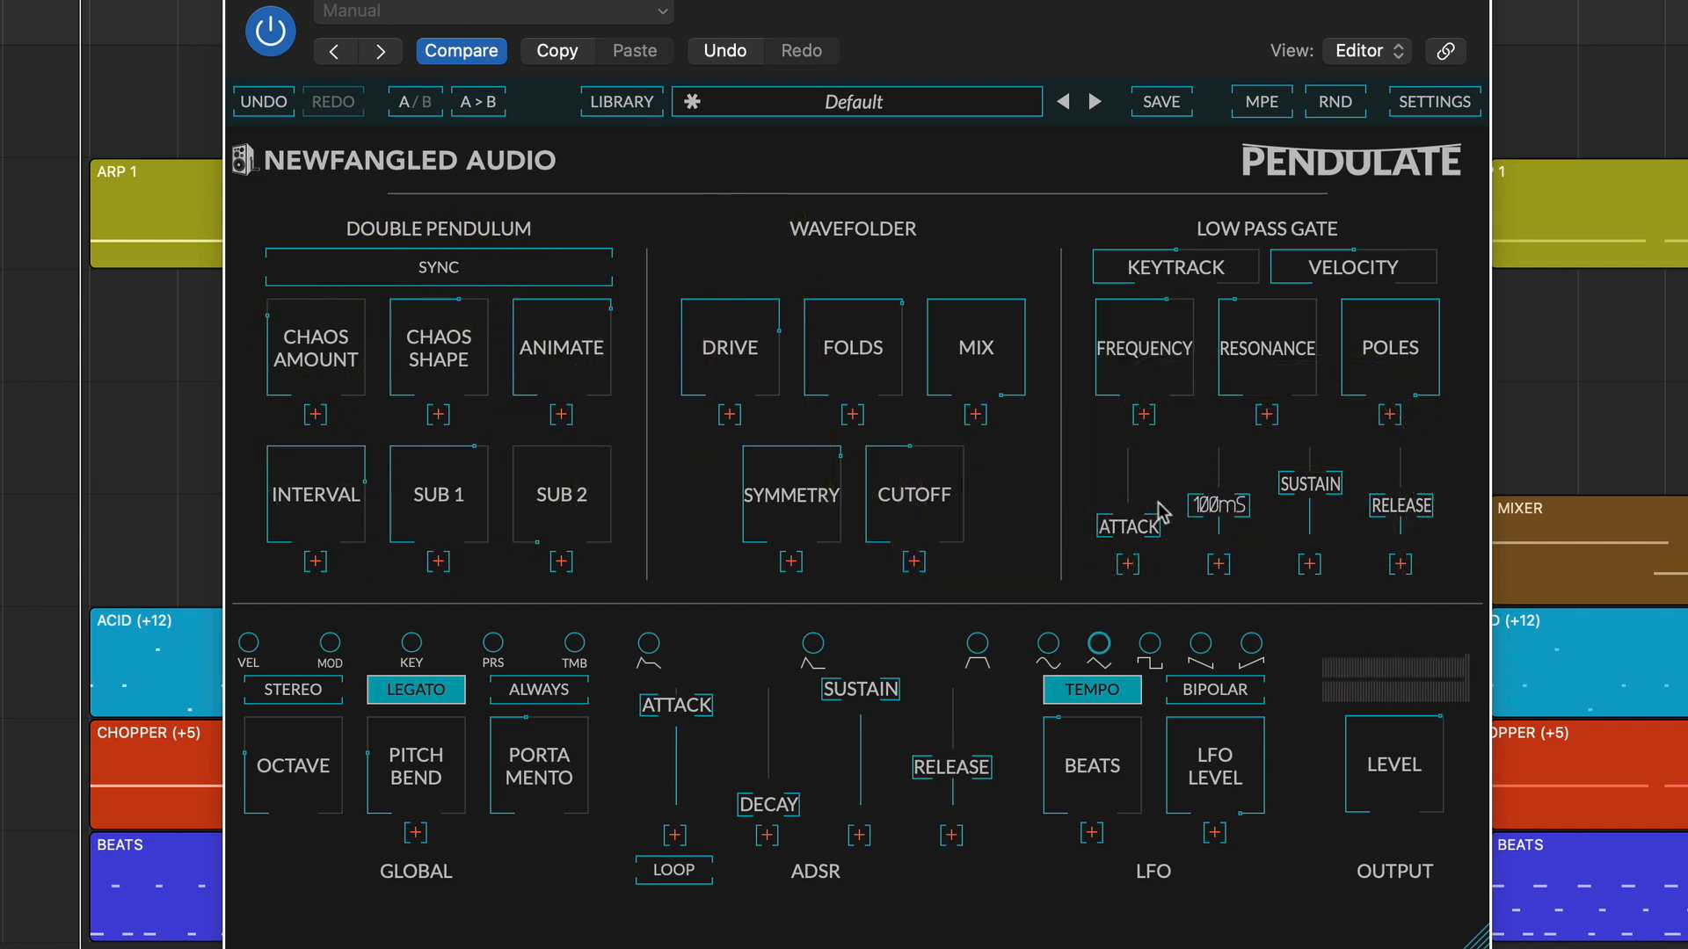
{"action": "left_click_drag", "start_coordinate": [1136, 536], "coordinate": [1168, 584]}
{"action": "left_click_drag", "start_coordinate": [1239, 506], "coordinate": [1236, 554]}
{"action": "left_click_drag", "start_coordinate": [1310, 485], "coordinate": [1311, 606]}
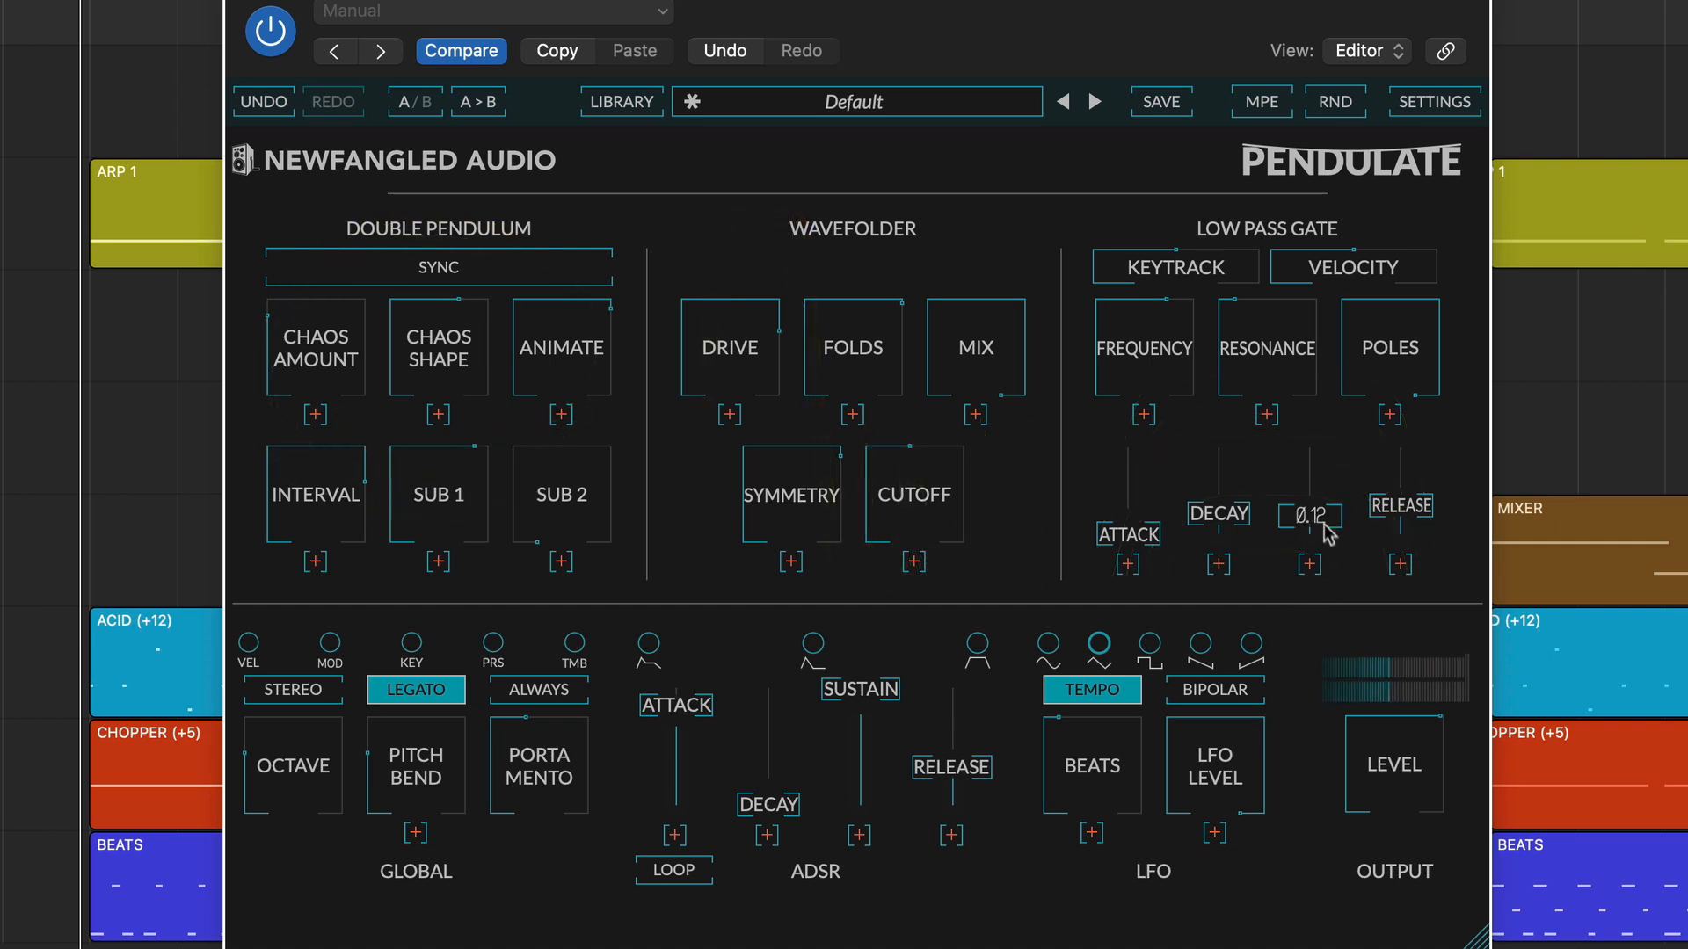
{"action": "left_click_drag", "start_coordinate": [1324, 525], "coordinate": [1323, 519]}
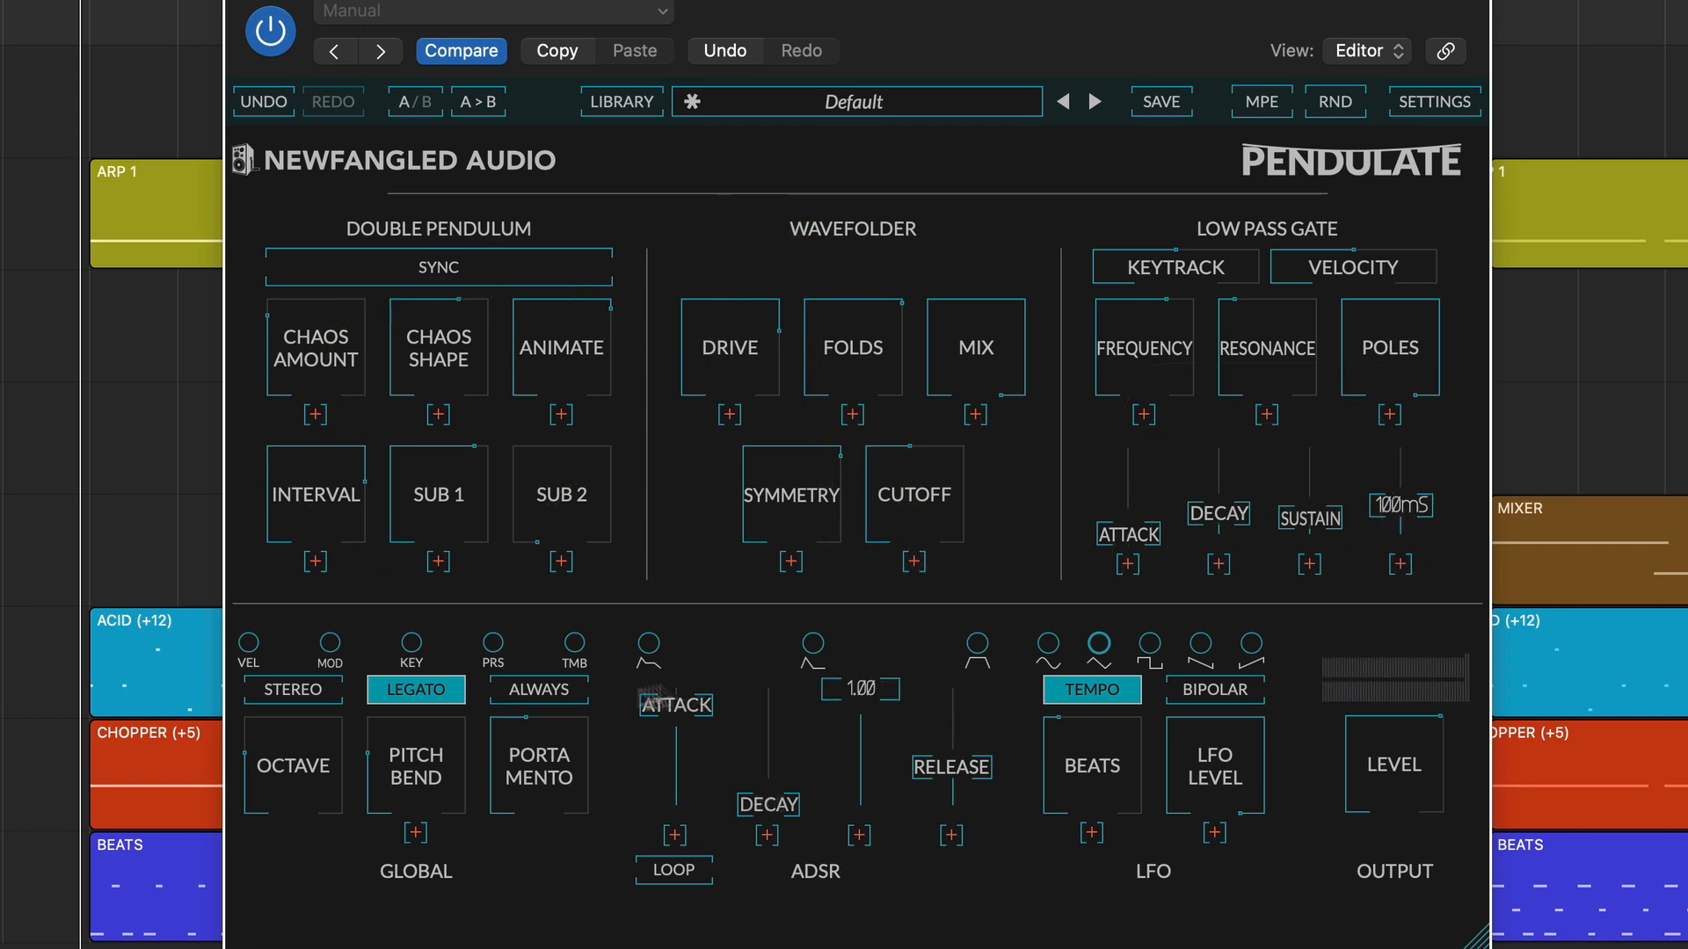
Turn off Legato, turn on Always and Stereo, and set the Global Portamento to 125.
{"action": "left_click", "coordinate": [422, 694]}
{"action": "left_click", "coordinate": [531, 694]}
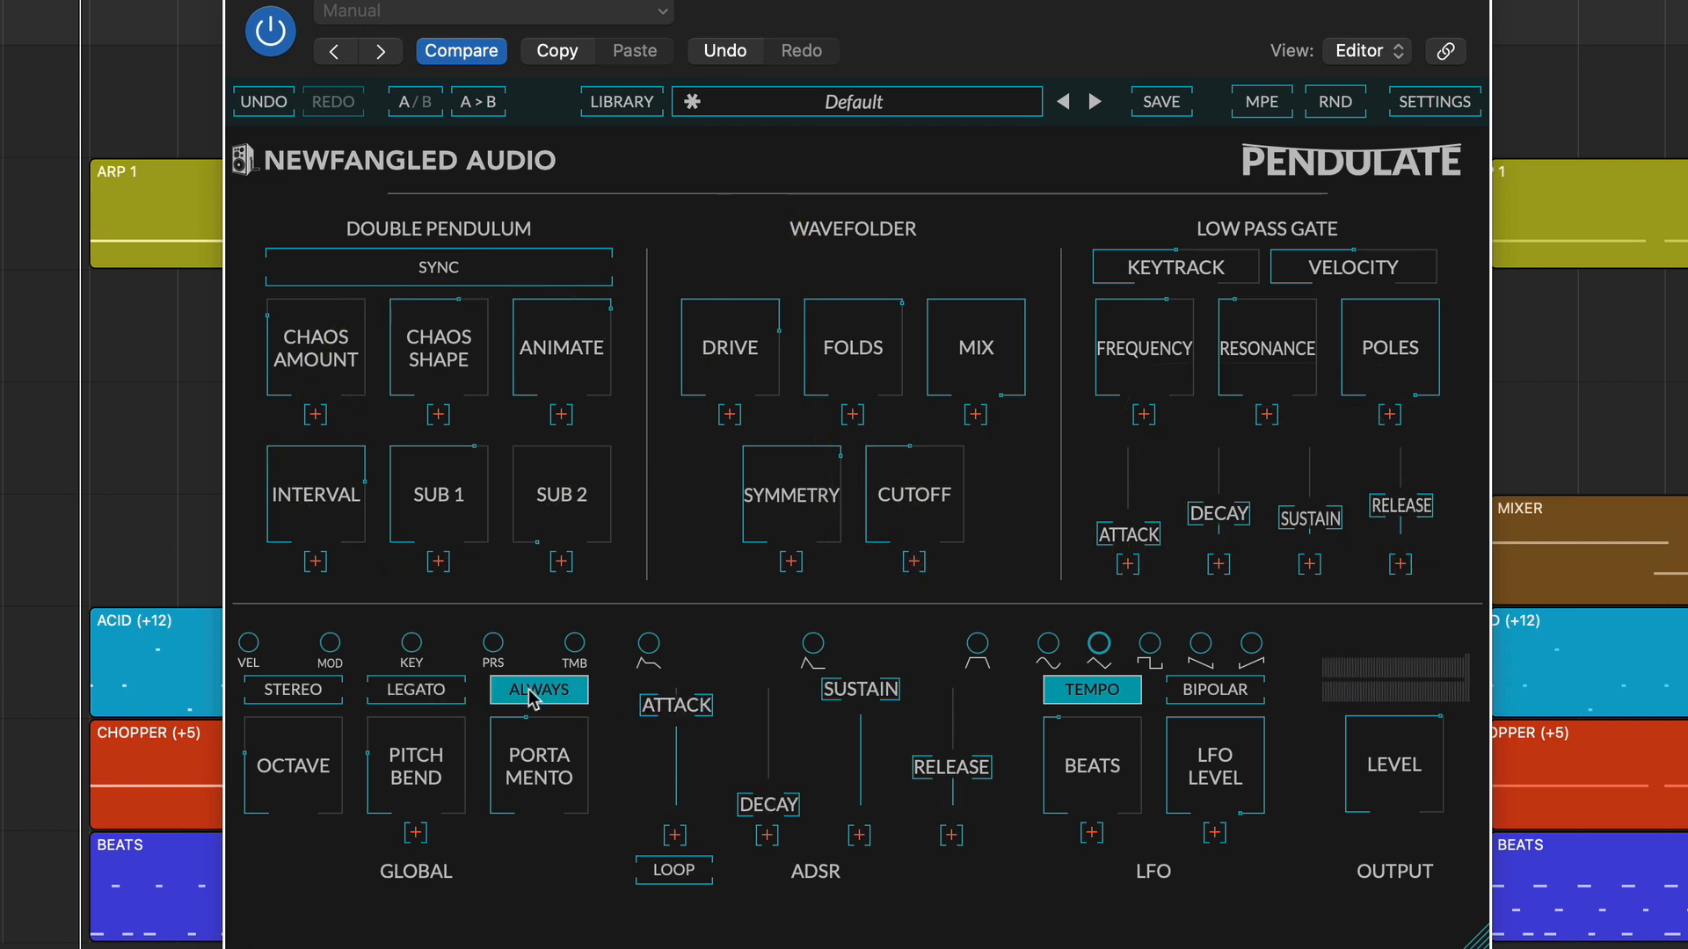
{"action": "mouse_move", "coordinate": [534, 749]}
{"action": "left_mouse_down"}
{"action": "mouse_move", "coordinate": [538, 717]}
{"action": "mouse_move", "coordinate": [532, 761]}
{"action": "left_mouse_up"}
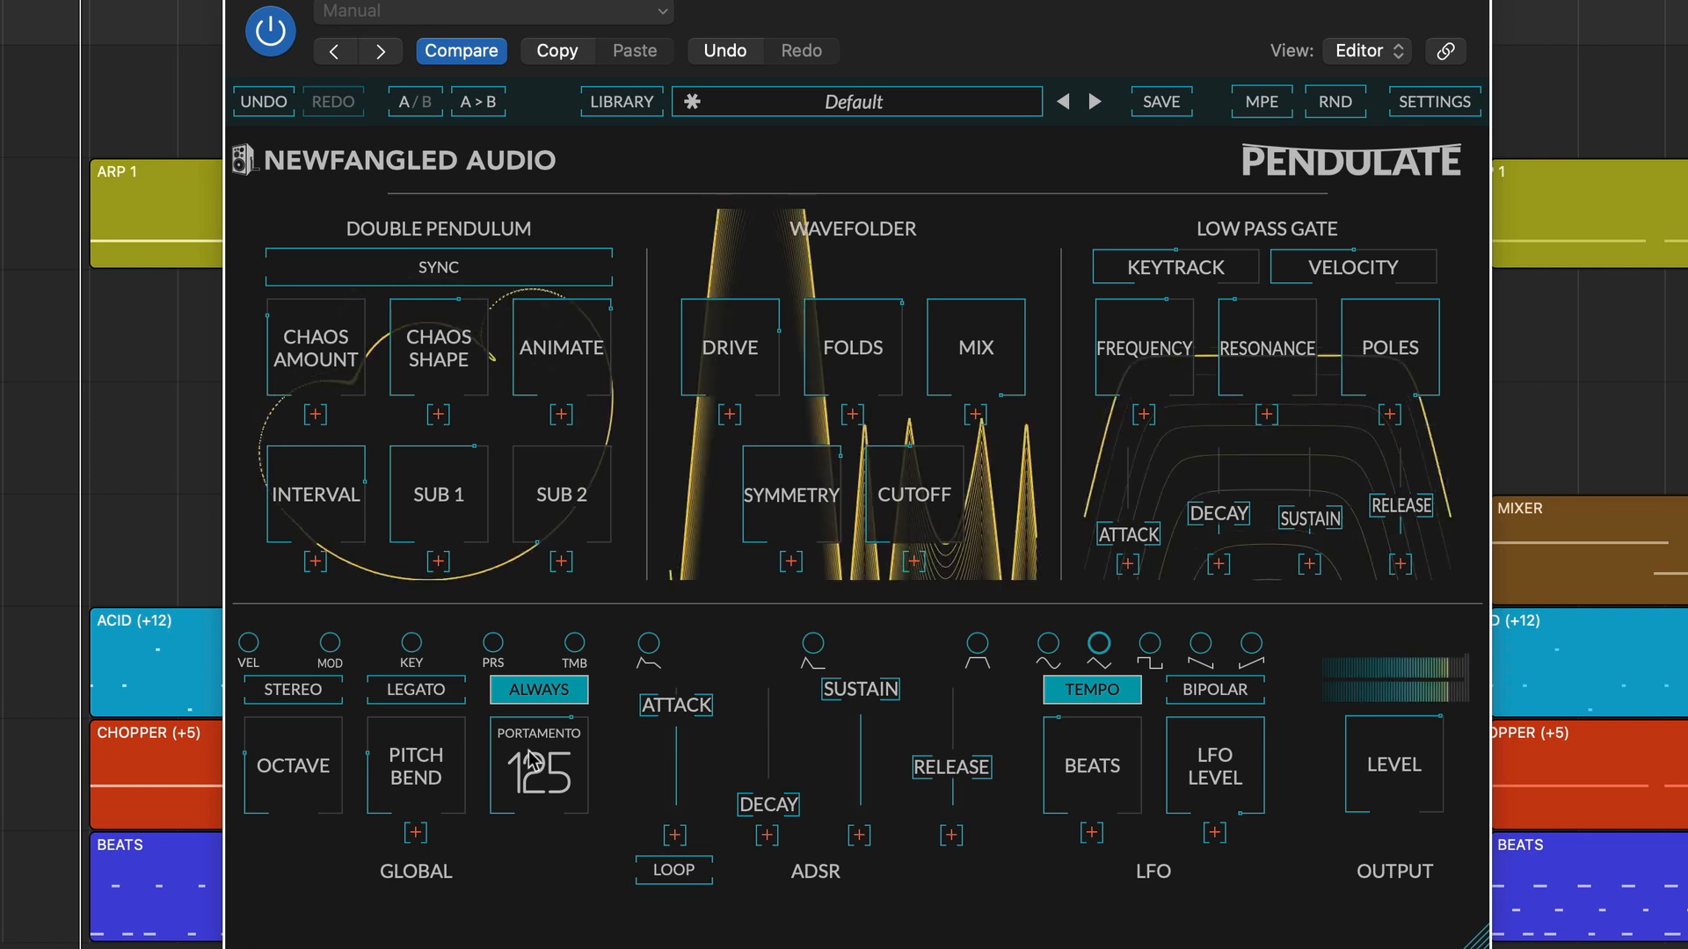
{"action": "left_click", "coordinate": [319, 694]}
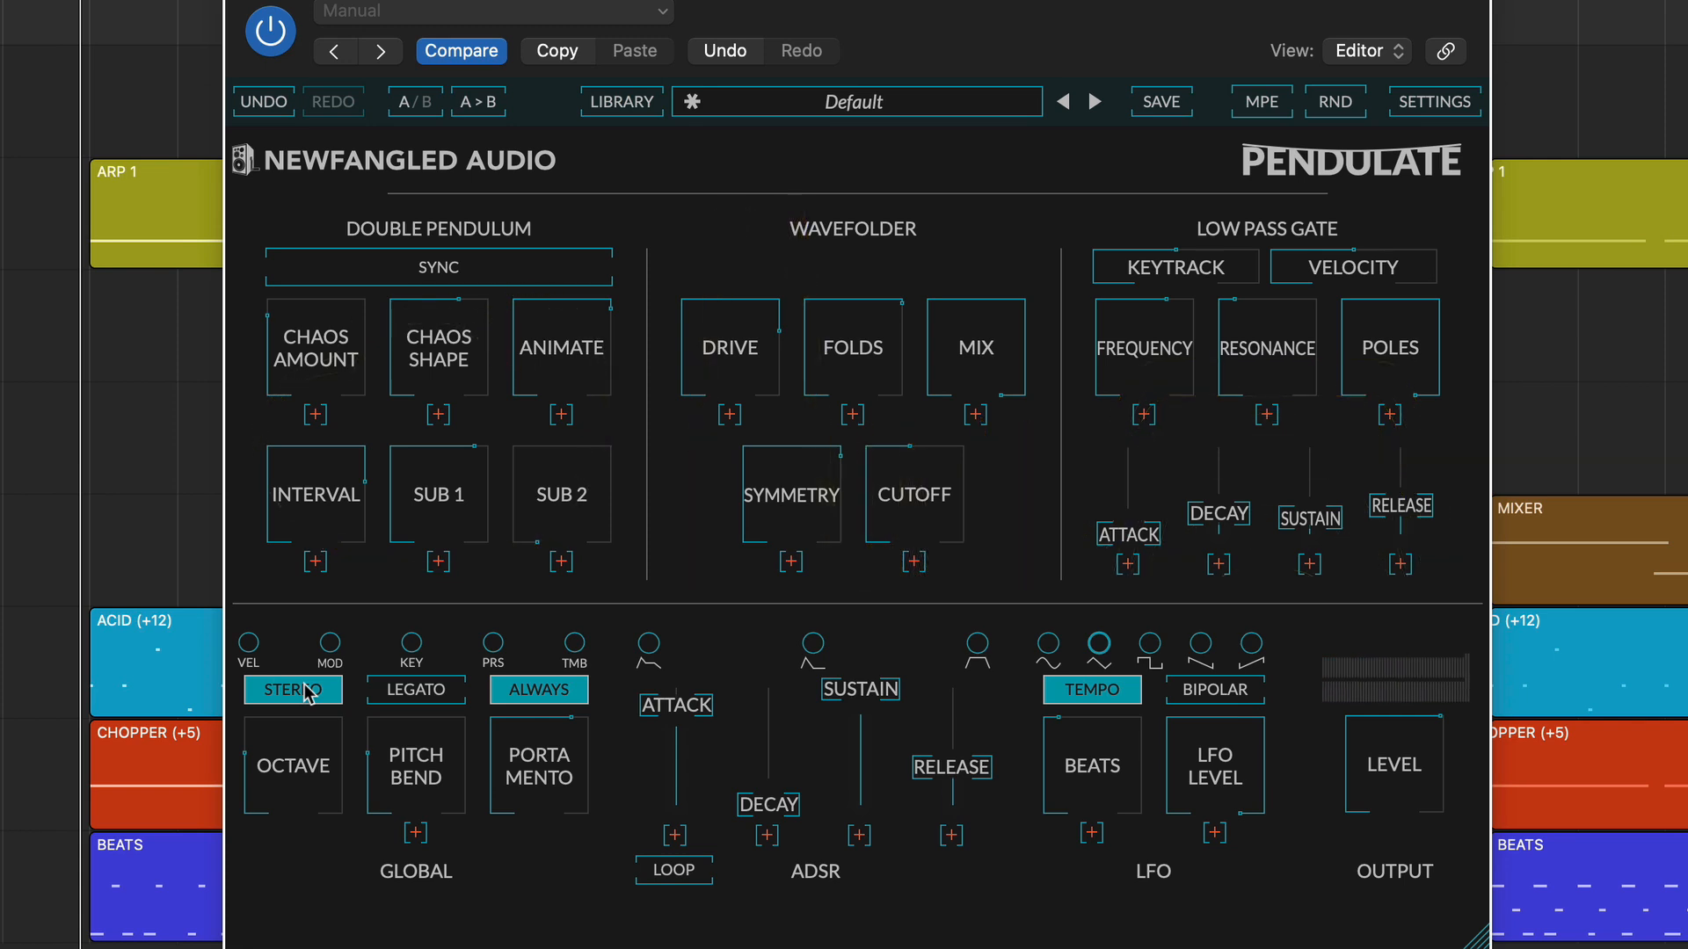
Save the edited Default preset under the name New Bass in the Bass category.
{"action": "left_click", "coordinate": [1172, 103]}
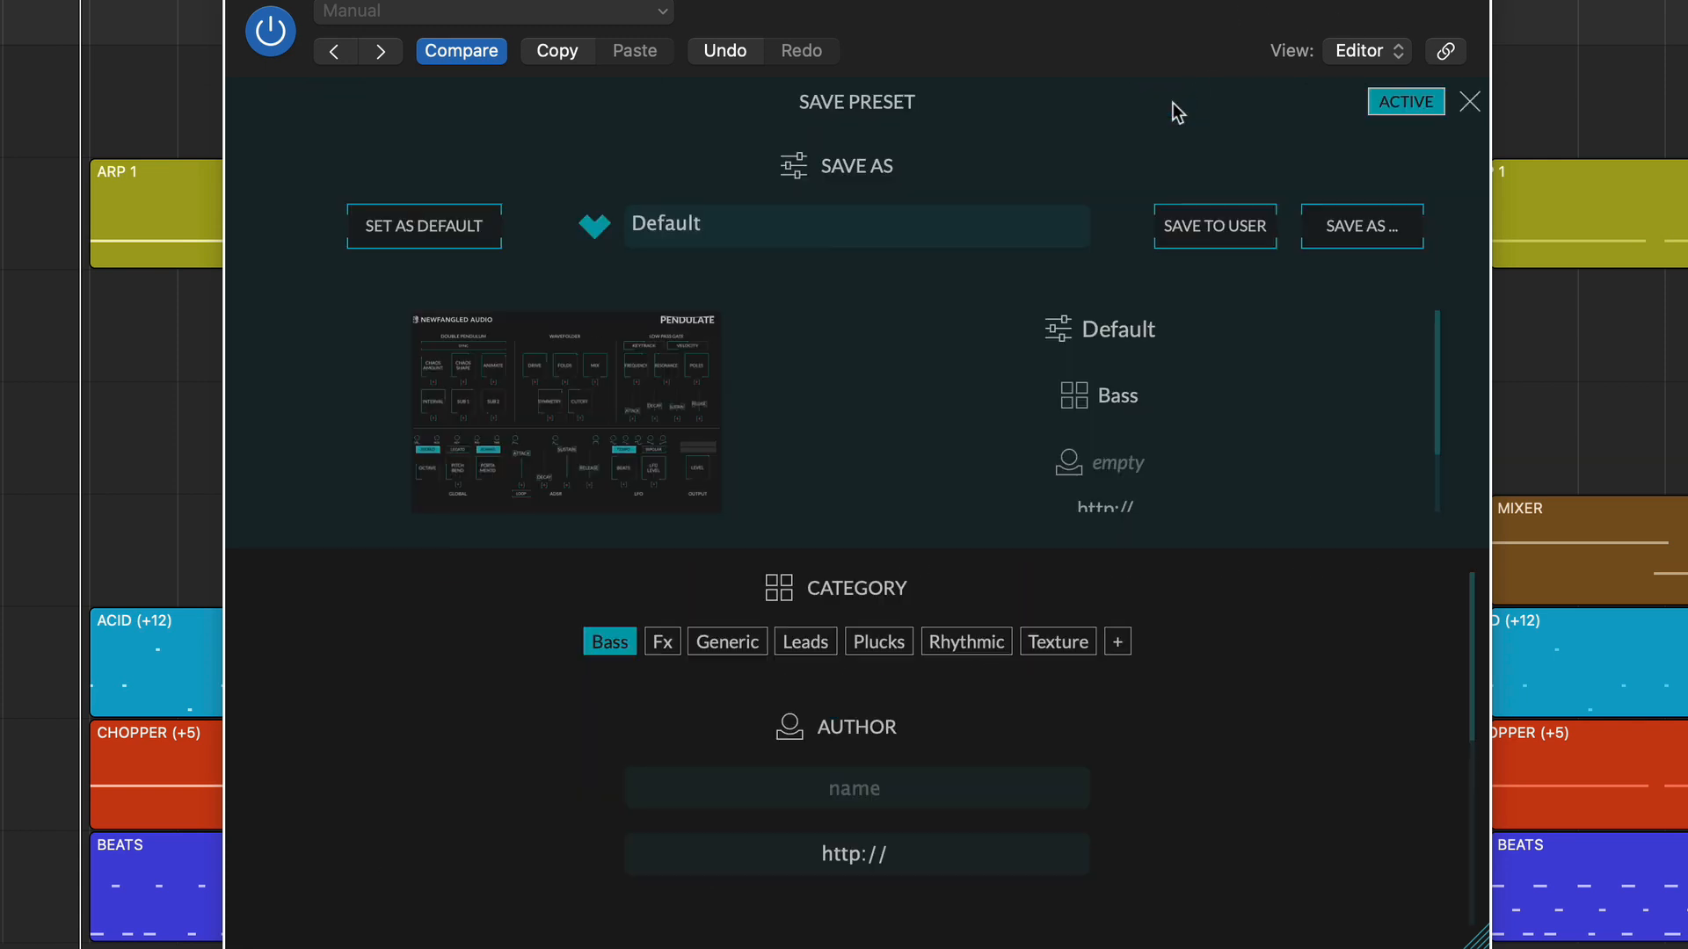
{"action": "key", "text": "BackSpace"}
{"action": "key", "text": "BackSpace"}
{"action": "key", "text": "BackSpace"}
{"action": "key", "text": "BackSpace"}
{"action": "key", "text": "BackSpace"}
{"action": "key", "text": "BackSpace"}
{"action": "key", "text": "BackSpace"}
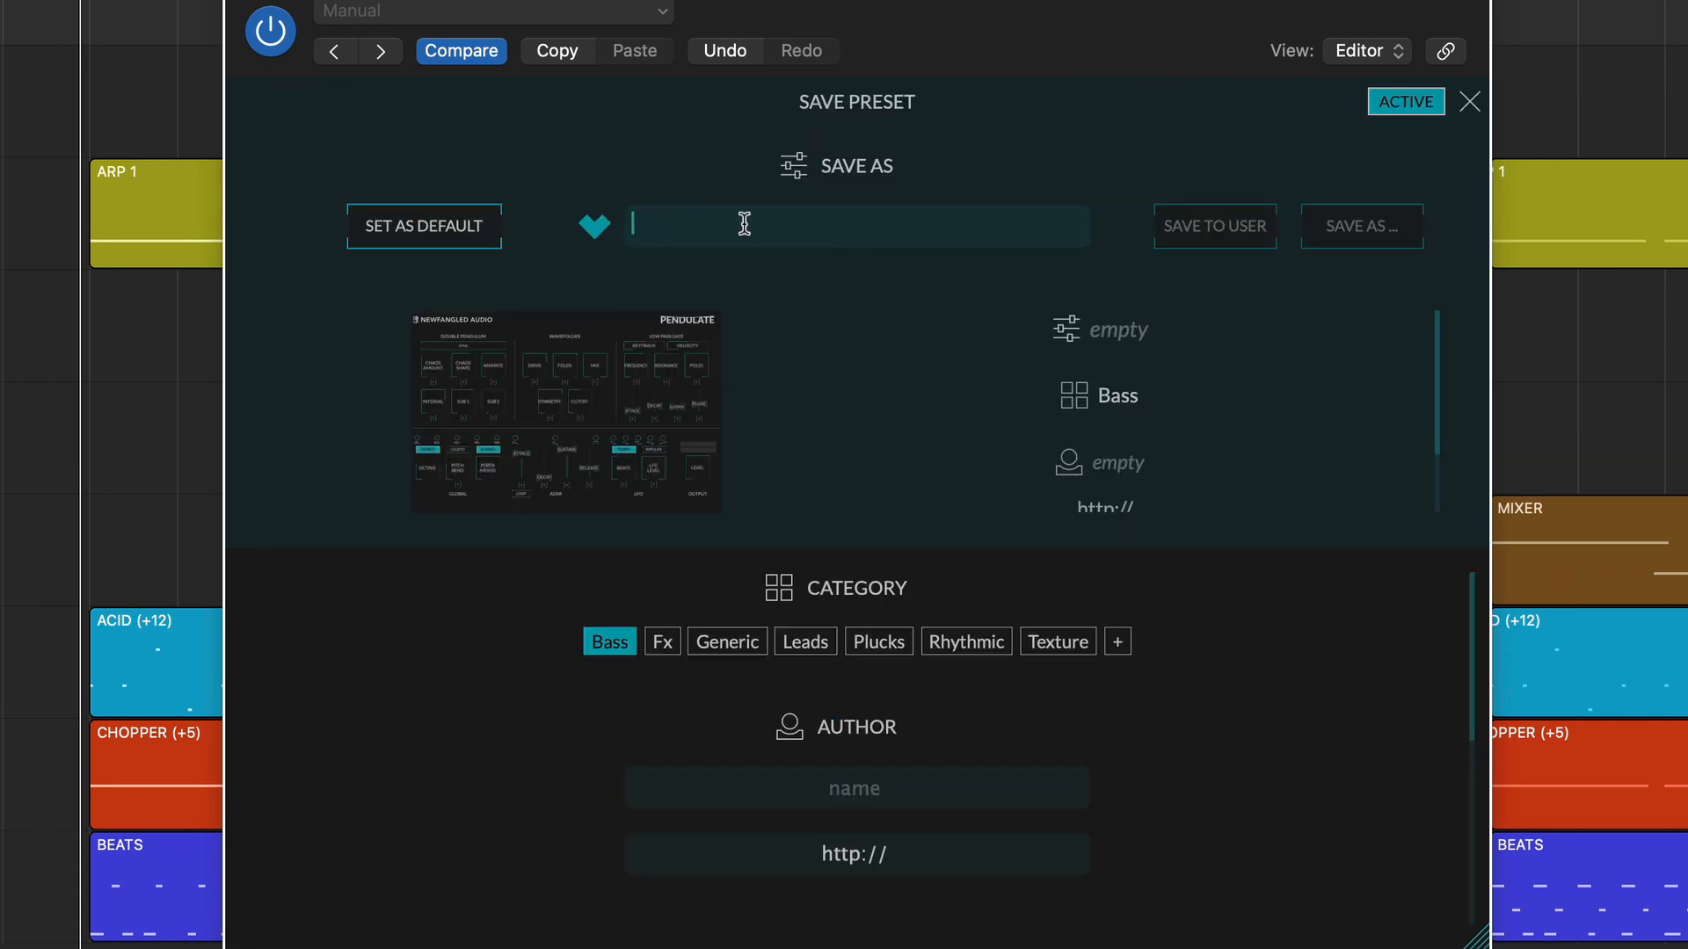
{"action": "type", "text": "New Bass"}
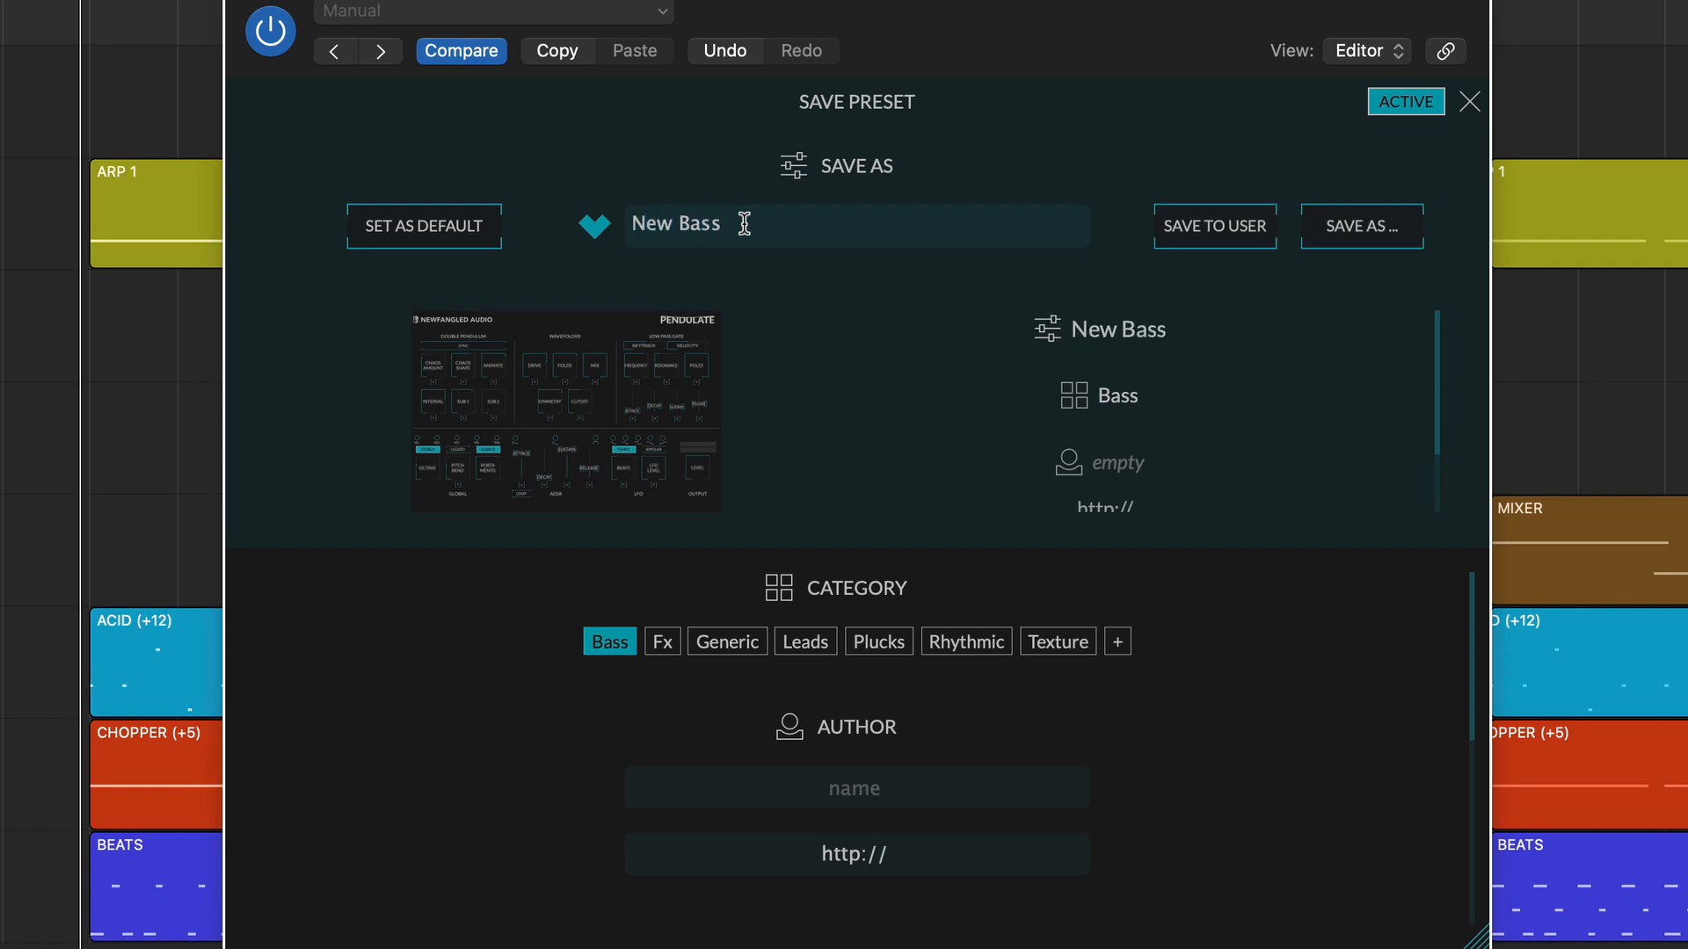
{"action": "key", "text": "Return"}
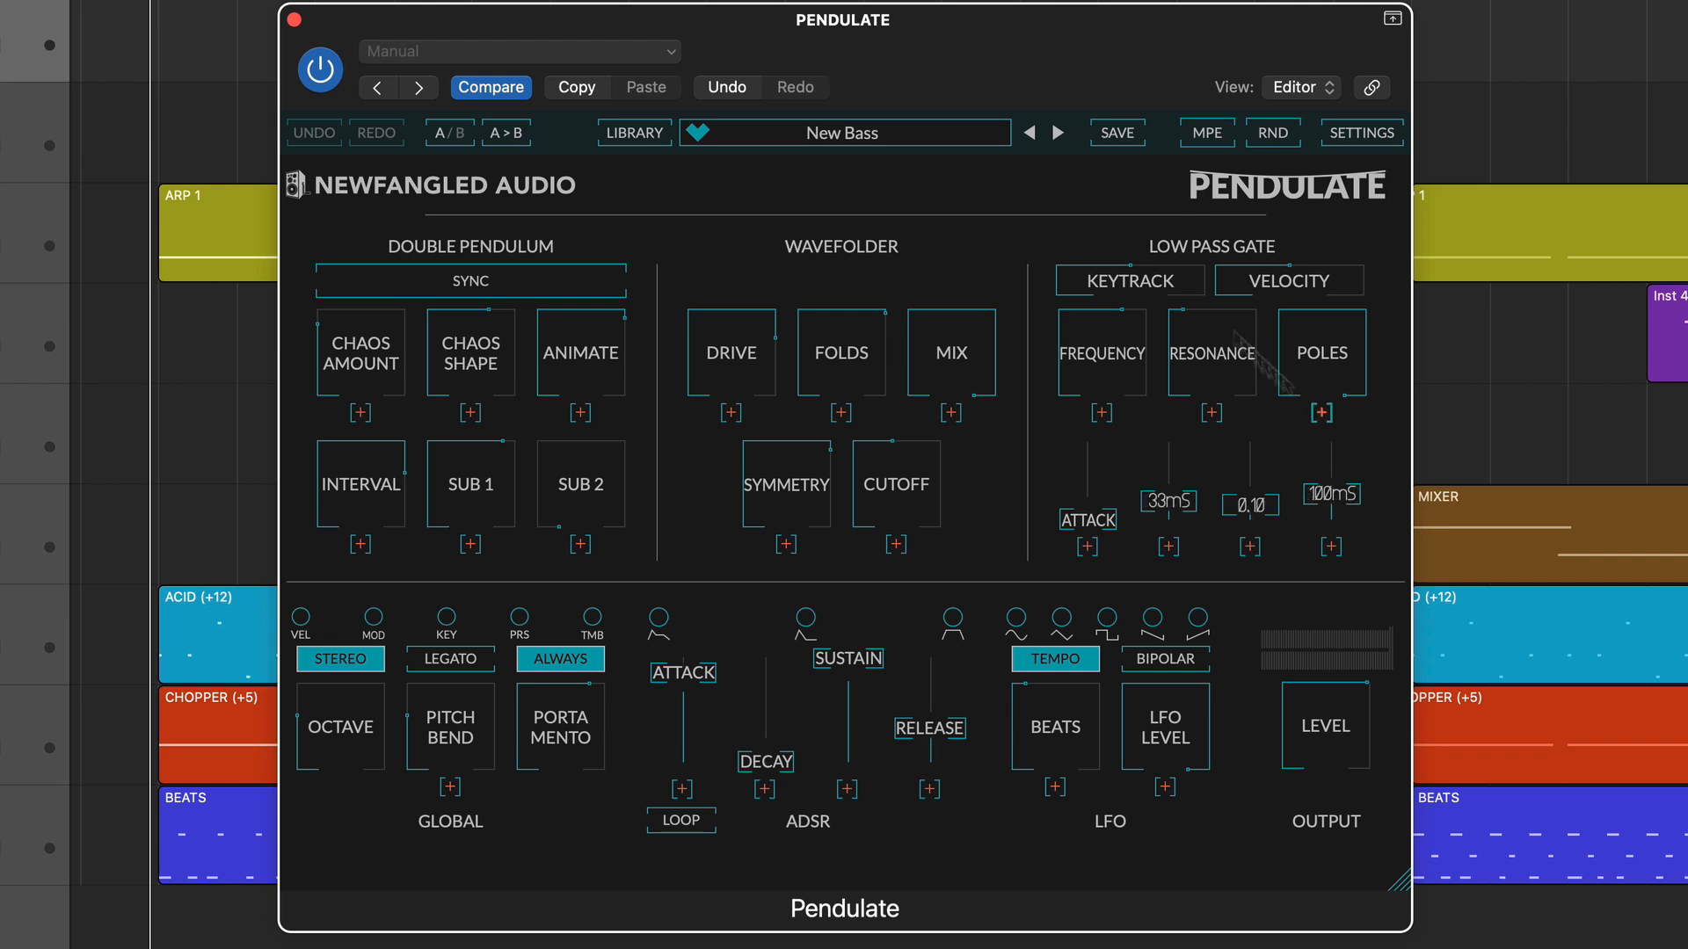
Filter the preset library to the Bass category and audition Simple Bass, Triple Bass and Power Acid.
{"action": "left_click", "coordinate": [634, 133]}
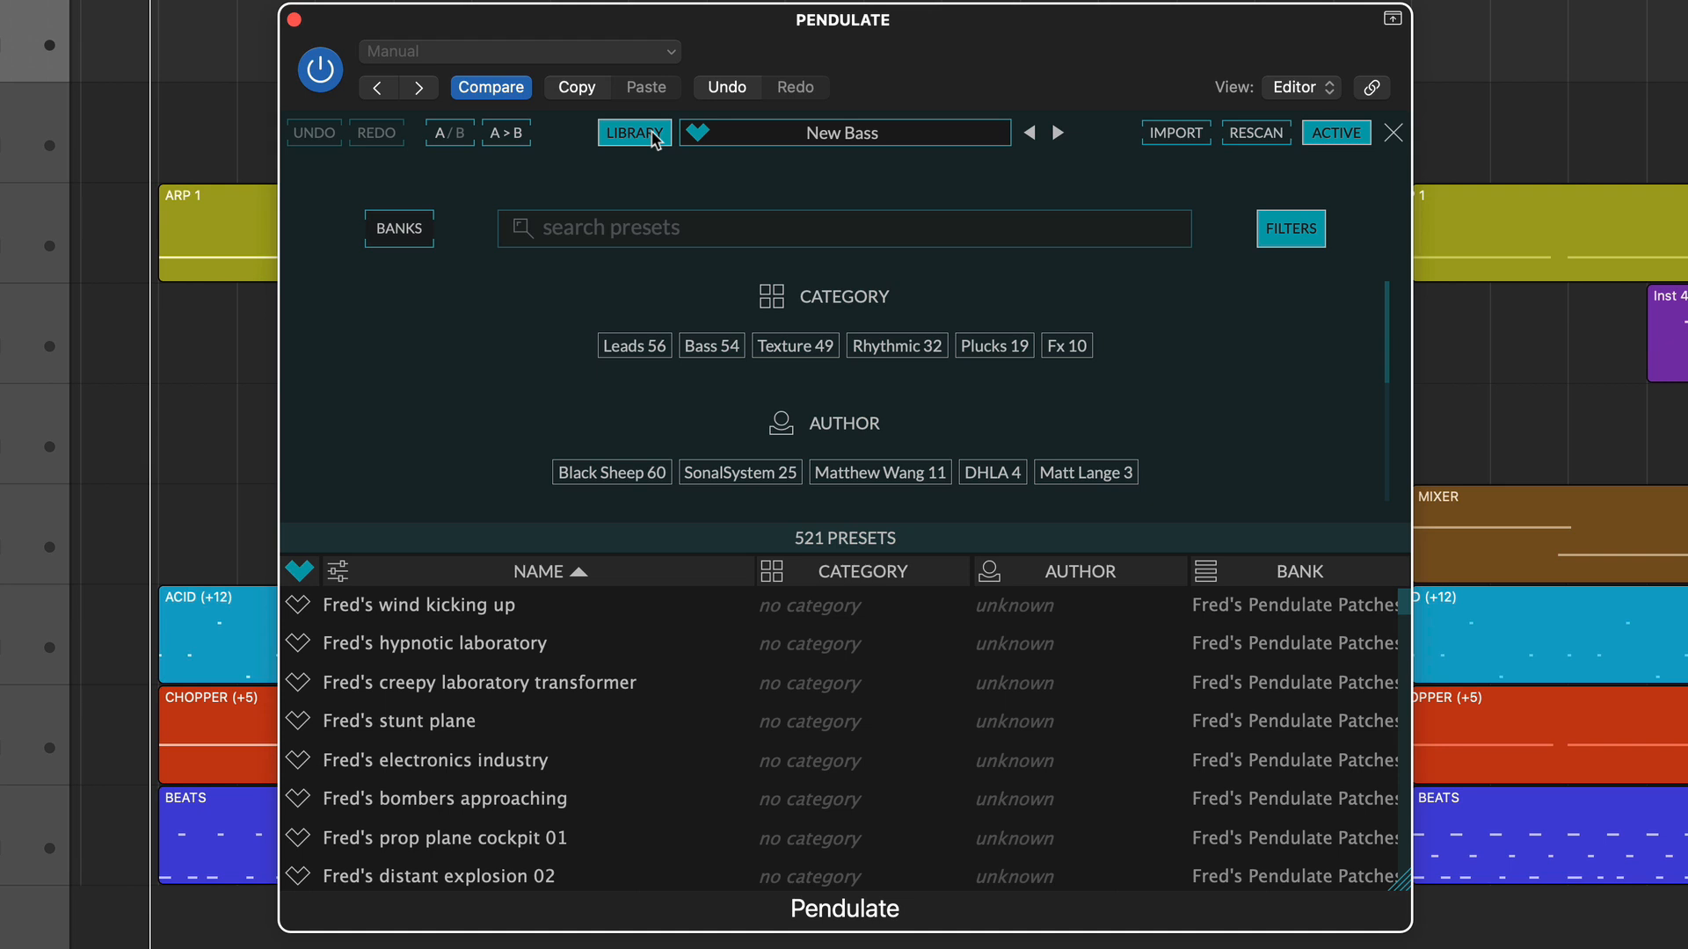
{"action": "left_click", "coordinate": [717, 348]}
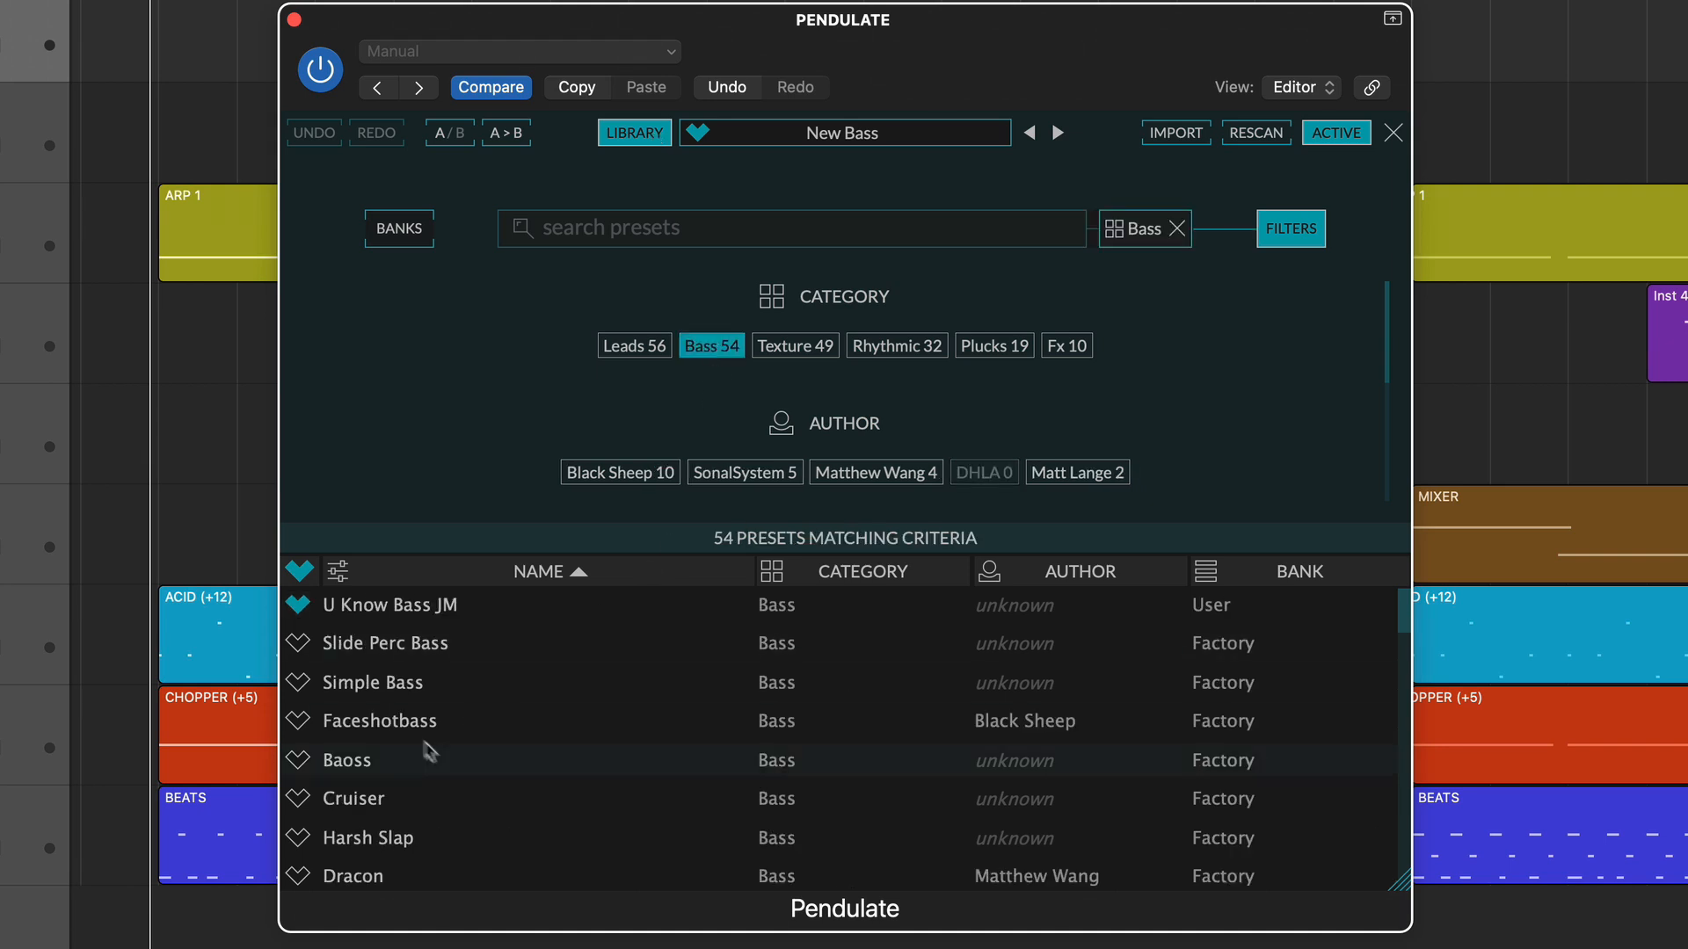
{"action": "left_click", "coordinate": [378, 683]}
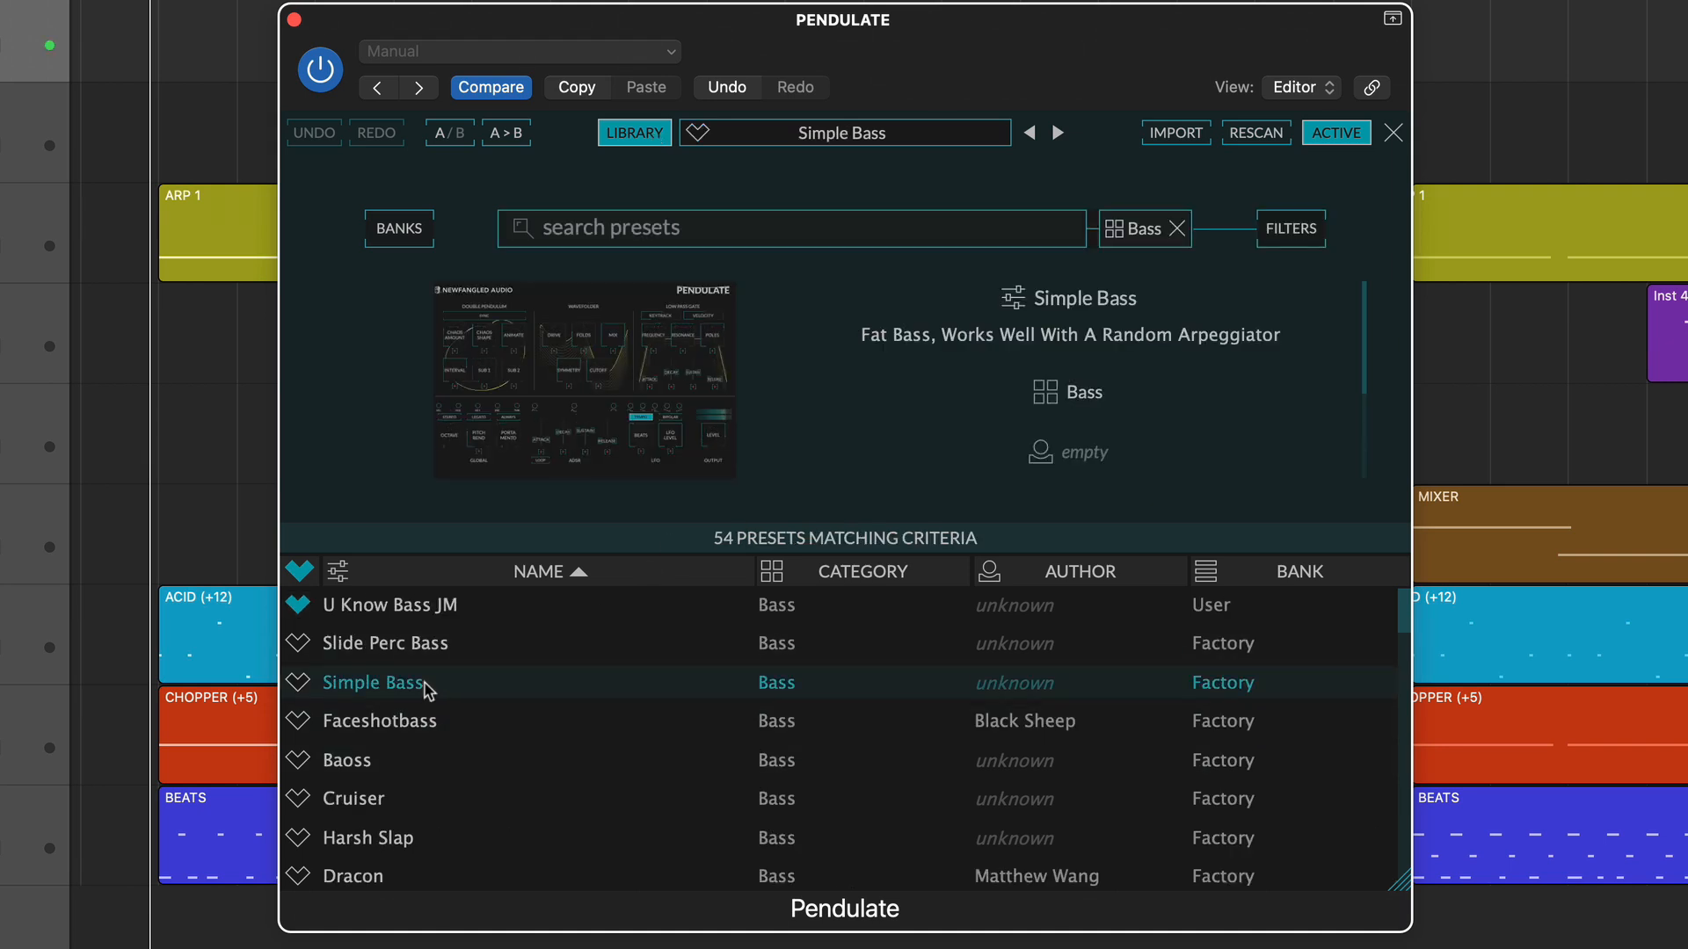
{"action": "scroll", "coordinate": [458, 752], "scroll_direction": "down", "scroll_amount": 5}
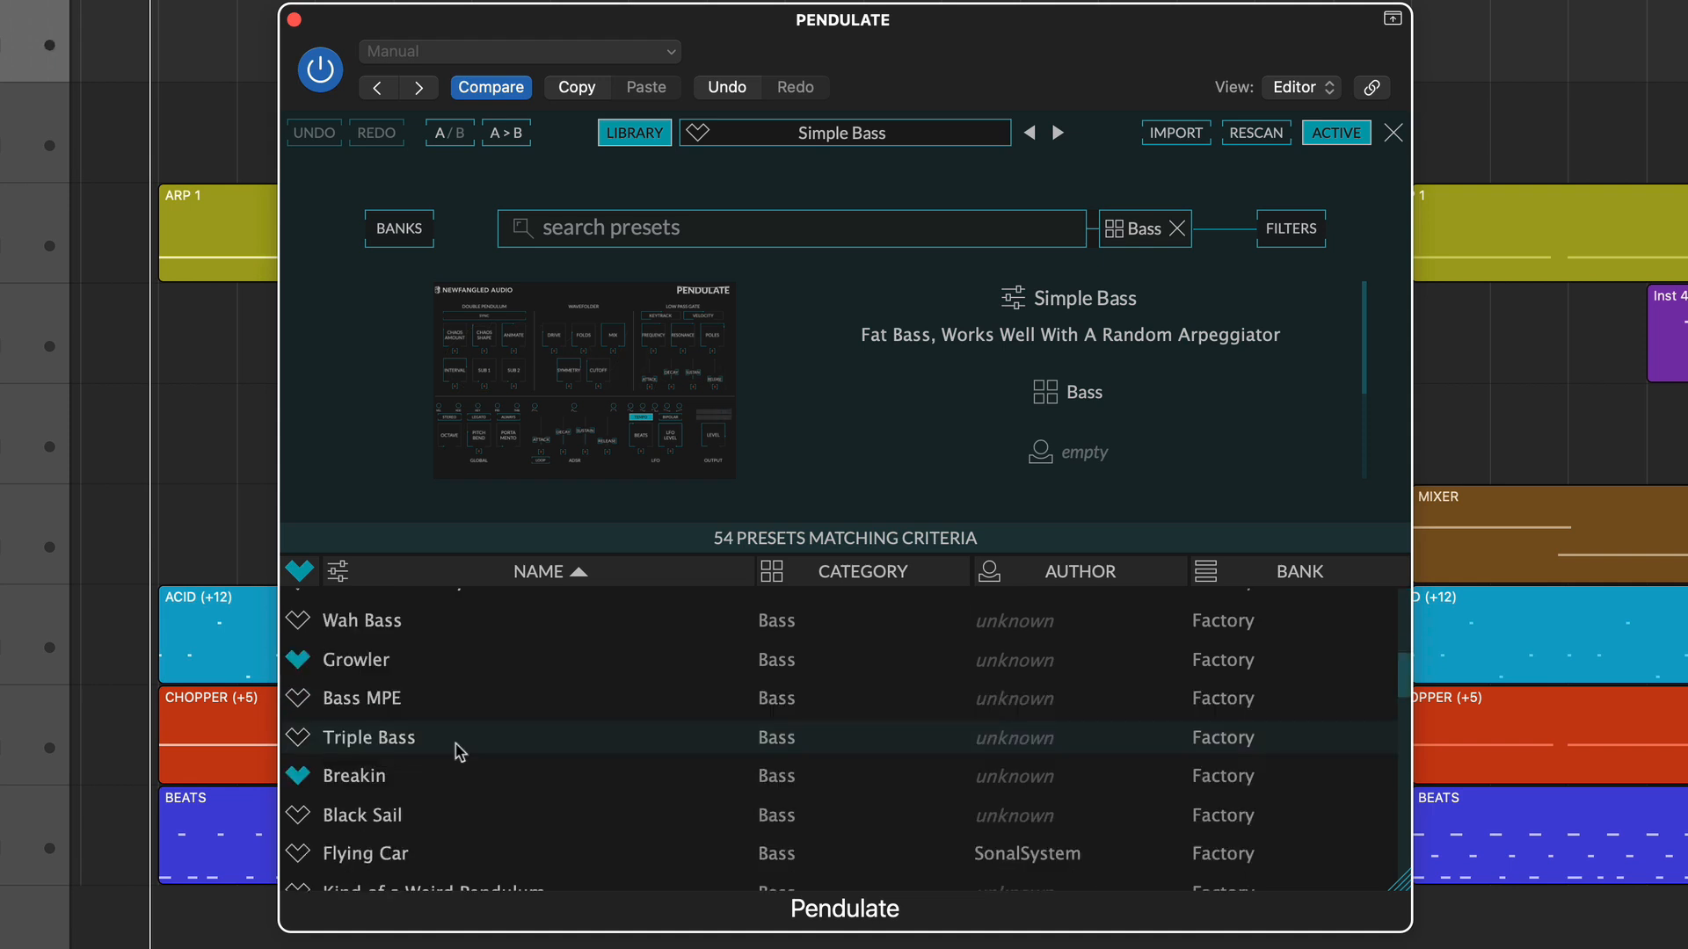
{"action": "left_click", "coordinate": [458, 752]}
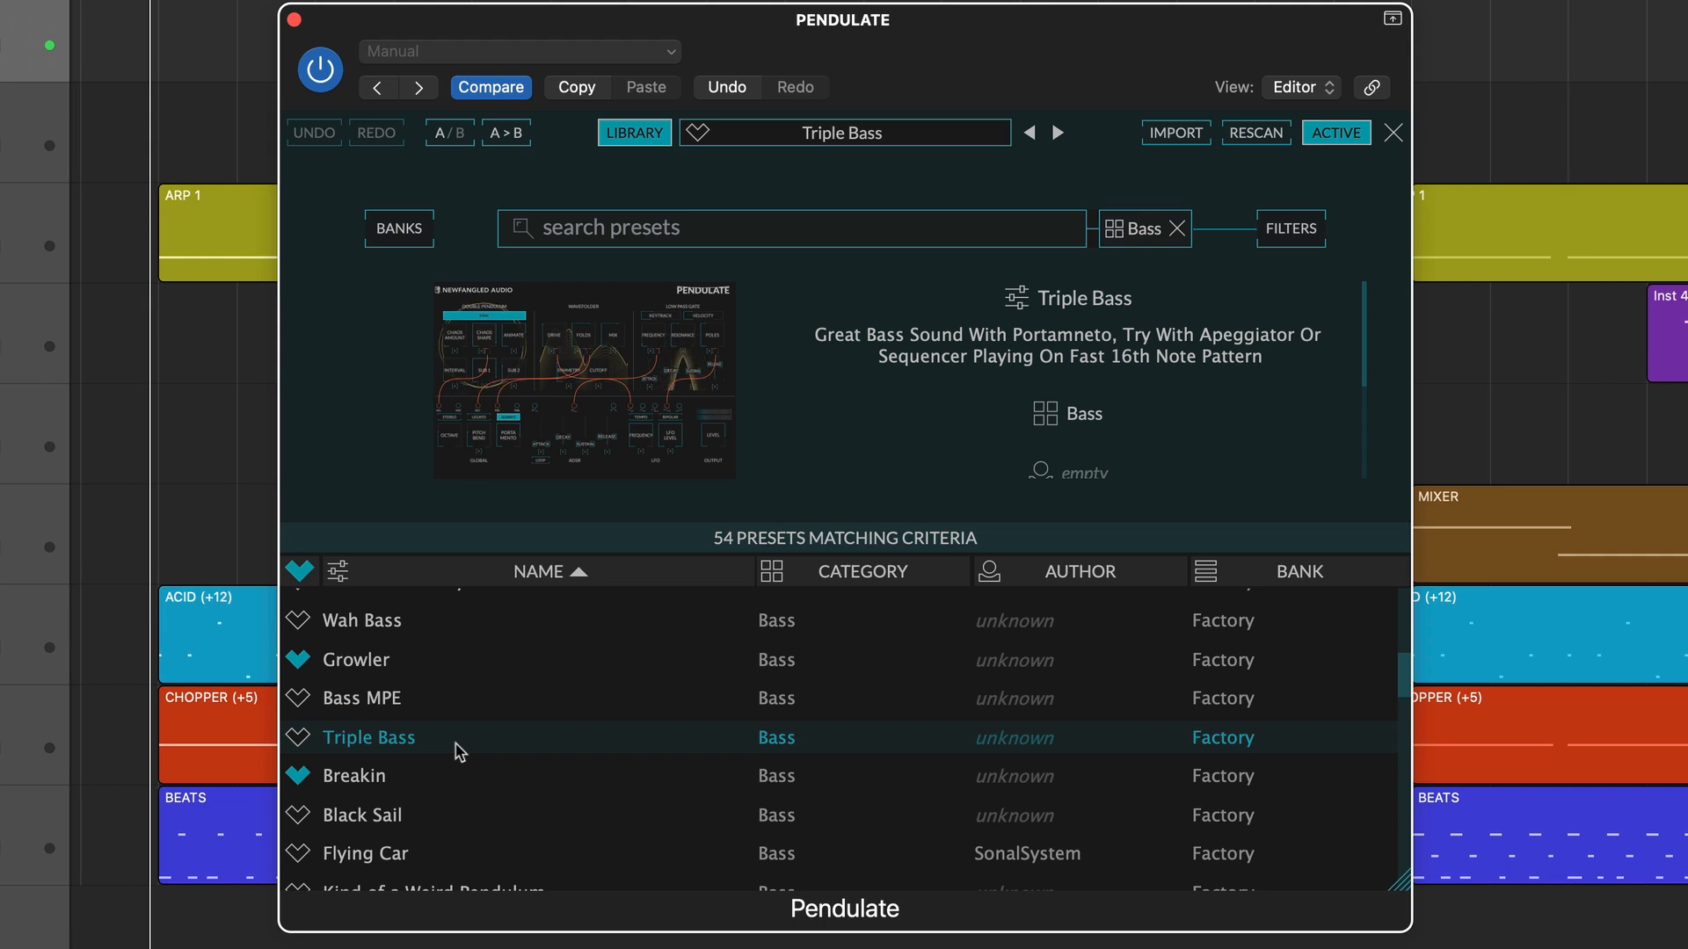
{"action": "scroll", "coordinate": [440, 774], "scroll_direction": "down", "scroll_amount": 5}
{"action": "left_click", "coordinate": [409, 803]}
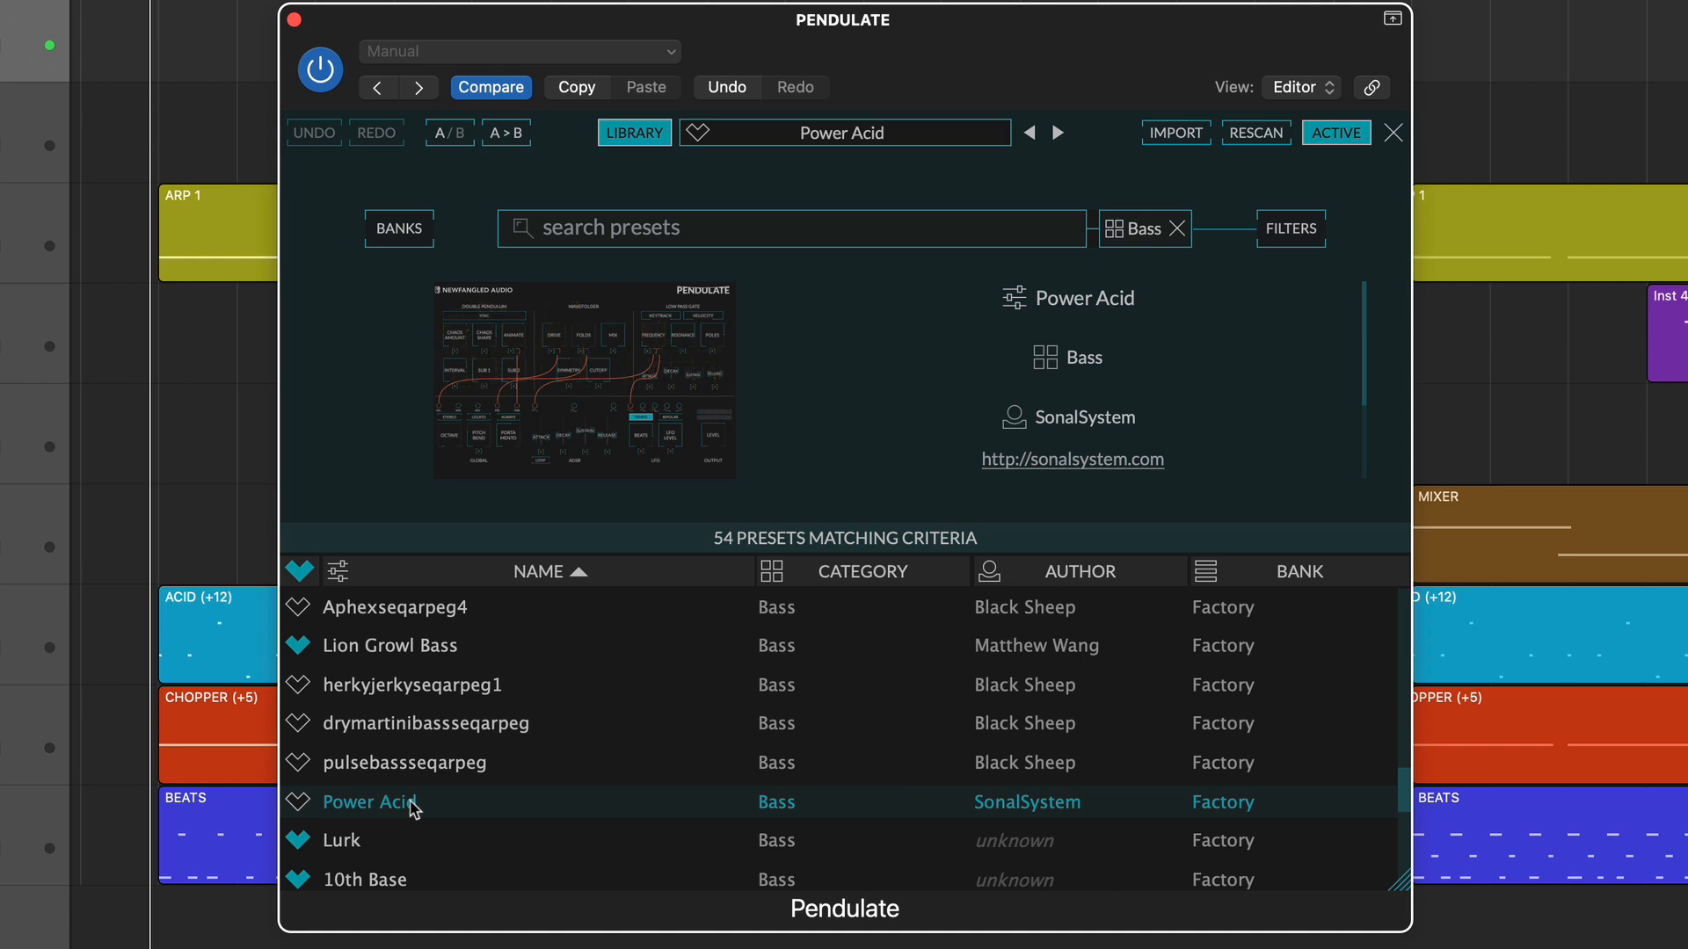
Filter the preset library to Leads and audition Instant Autechre, Phantom Lead Us and Broken Organ.
{"action": "scroll", "coordinate": [413, 804], "scroll_direction": "up", "scroll_amount": 3}
{"action": "left_click", "coordinate": [422, 782]}
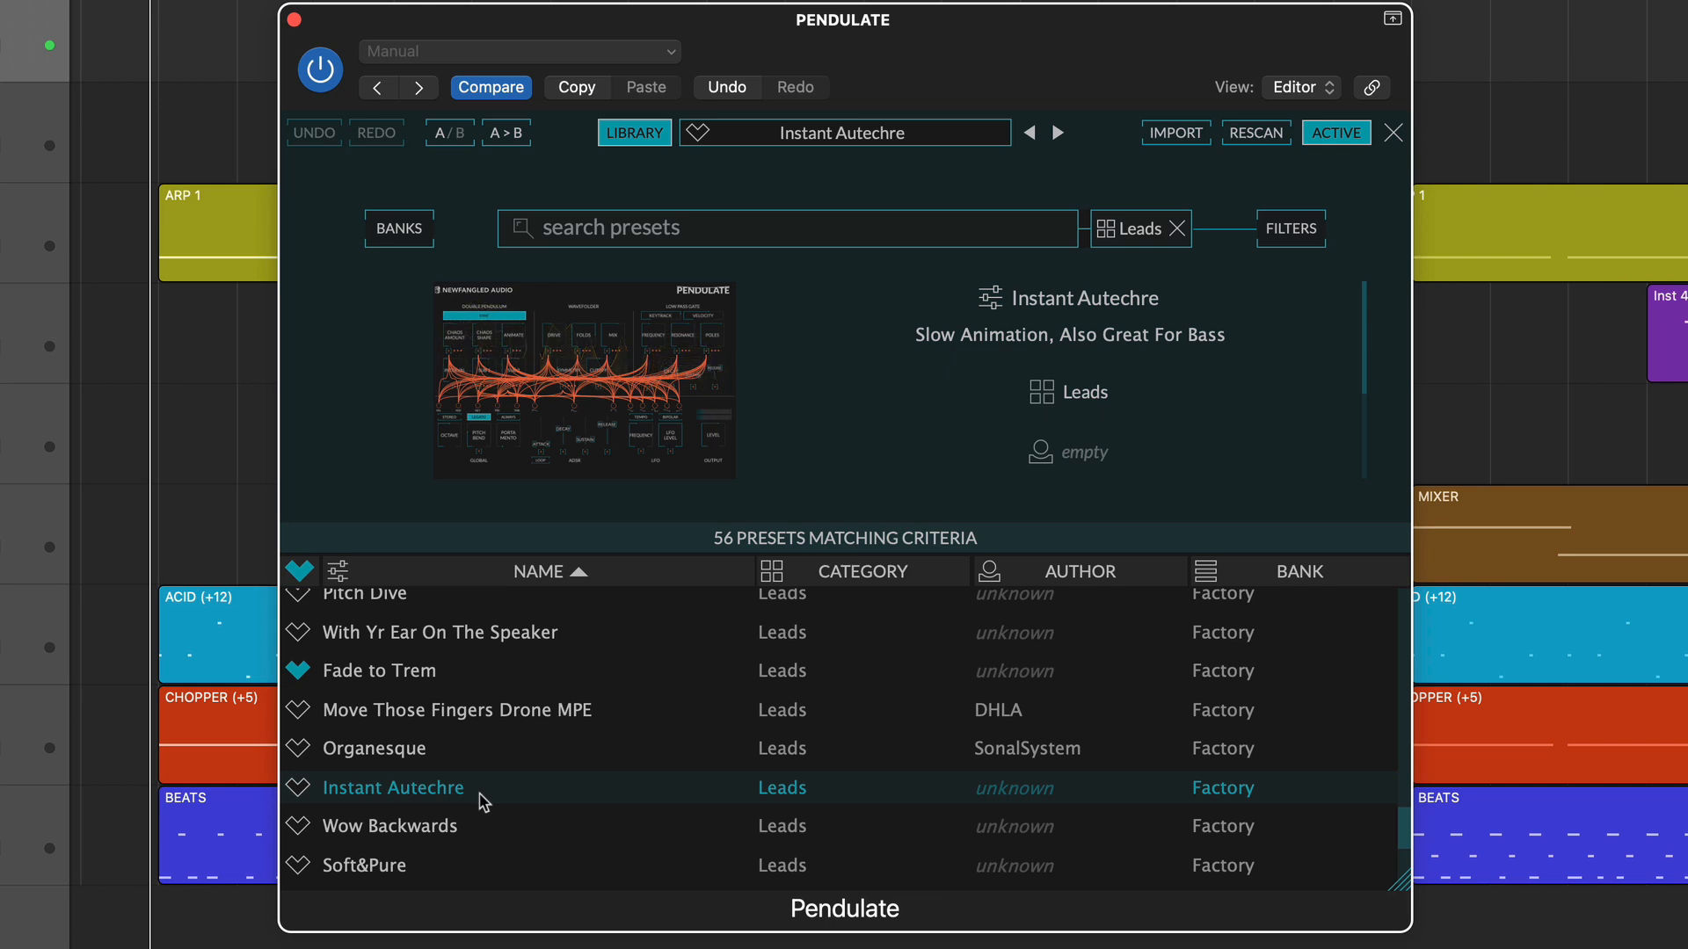
{"action": "scroll", "coordinate": [481, 801], "scroll_direction": "up", "scroll_amount": 8}
{"action": "left_click", "coordinate": [447, 752]}
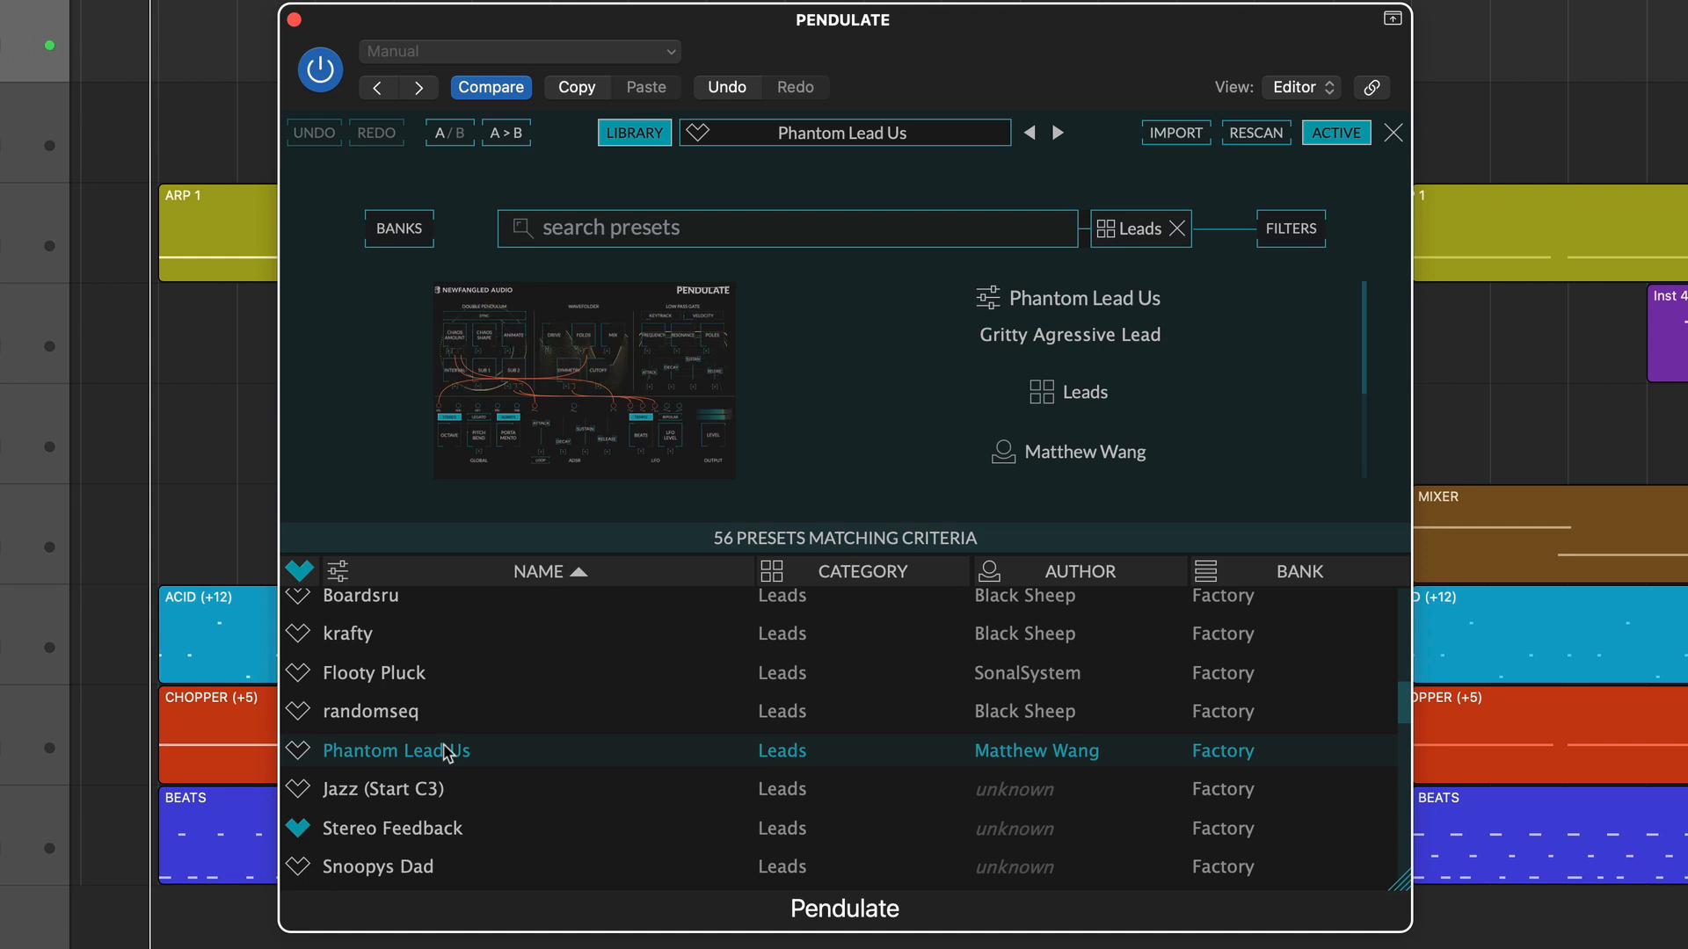
{"action": "scroll", "coordinate": [439, 774], "scroll_direction": "down", "scroll_amount": 3}
{"action": "left_click", "coordinate": [415, 791]}
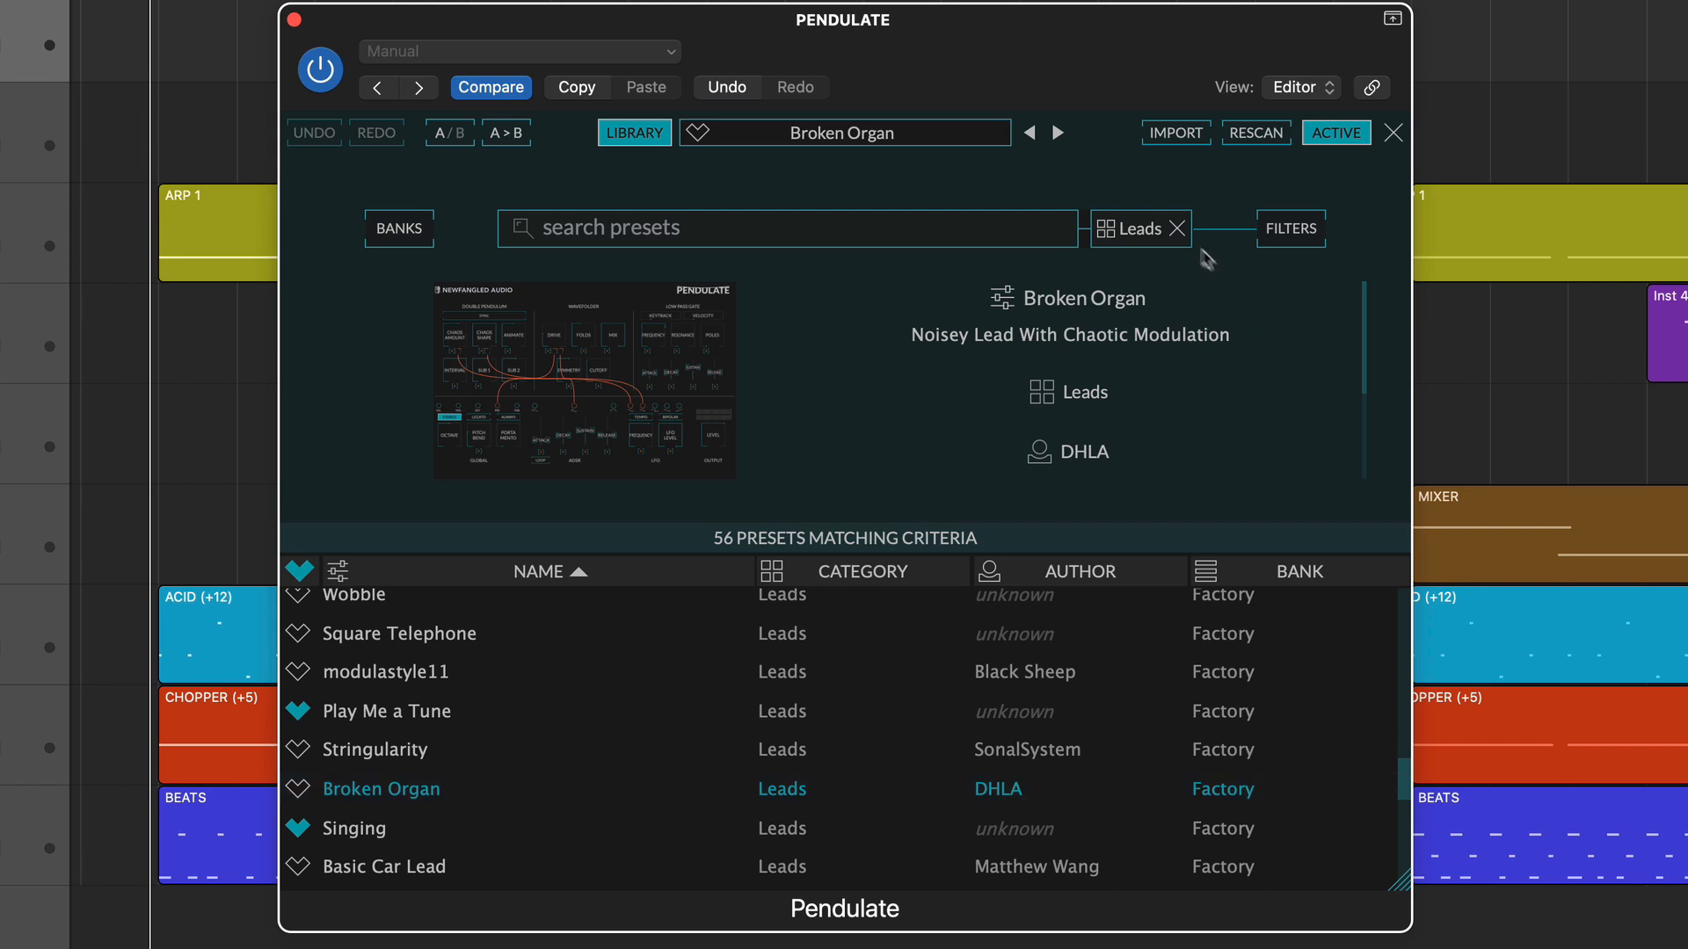
Replace the Leads filter with the Texture category and audition Spacelings and Chaos To Order.
{"action": "left_click", "coordinate": [1176, 228]}
{"action": "left_click", "coordinate": [1287, 236]}
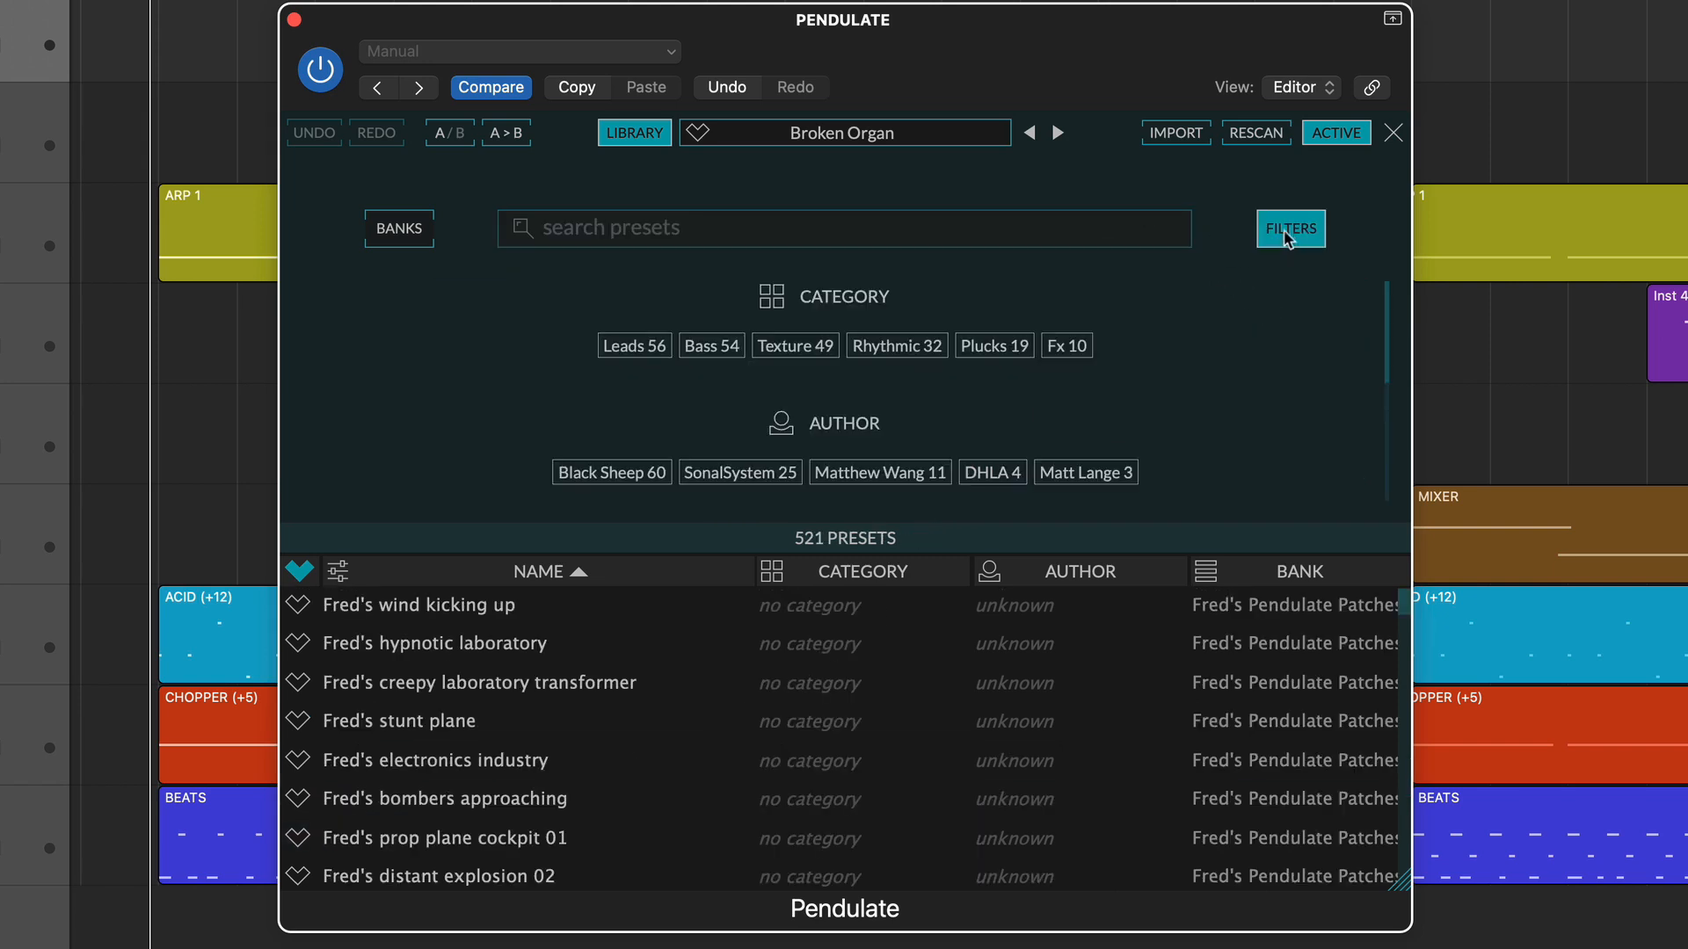
{"action": "left_click", "coordinate": [816, 348]}
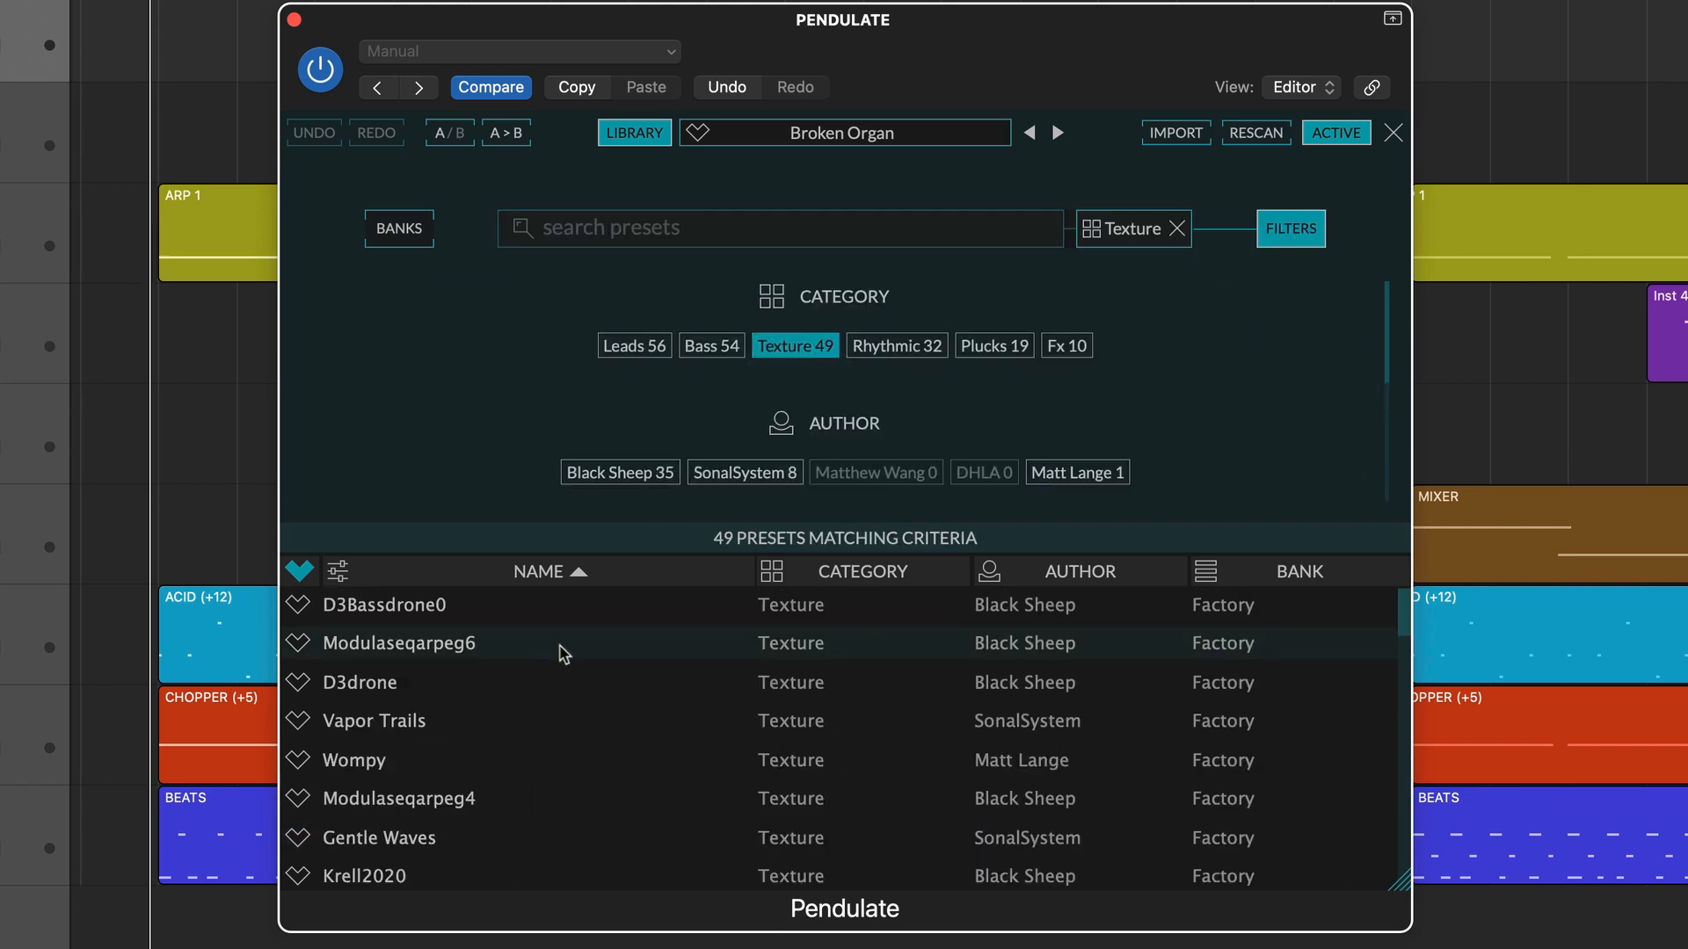
{"action": "scroll", "coordinate": [572, 695], "scroll_direction": "down", "scroll_amount": 10}
{"action": "left_click", "coordinate": [442, 709]}
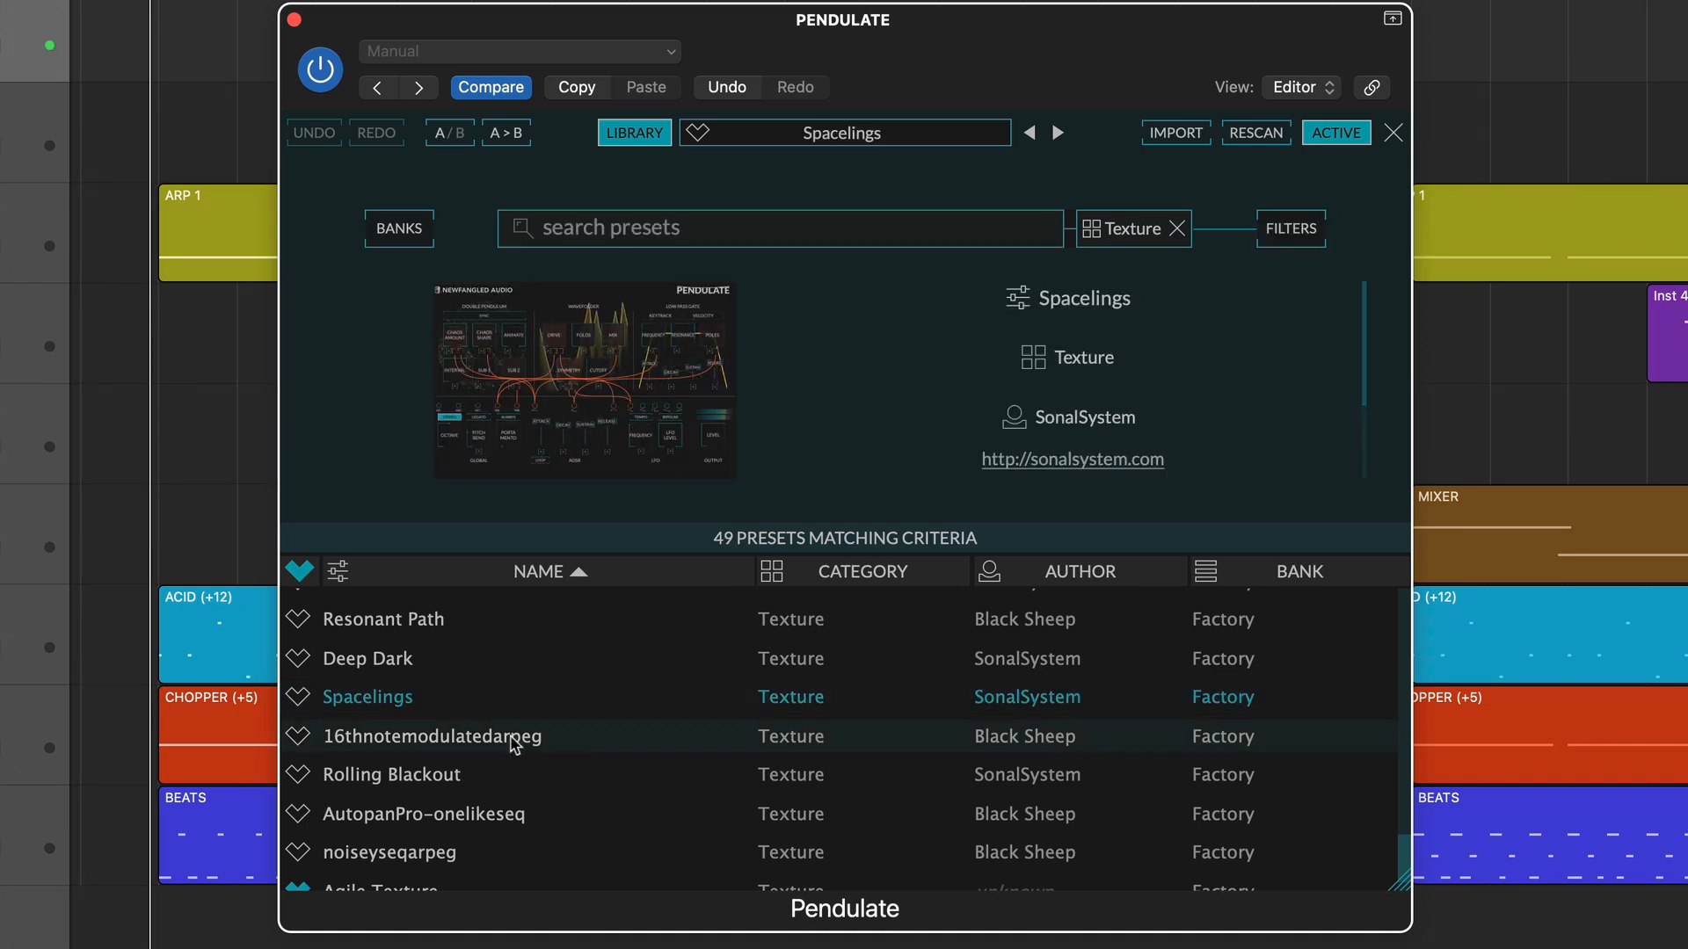
{"action": "scroll", "coordinate": [513, 744], "scroll_direction": "down", "scroll_amount": 1}
{"action": "scroll", "coordinate": [513, 744], "scroll_direction": "up", "scroll_amount": 5}
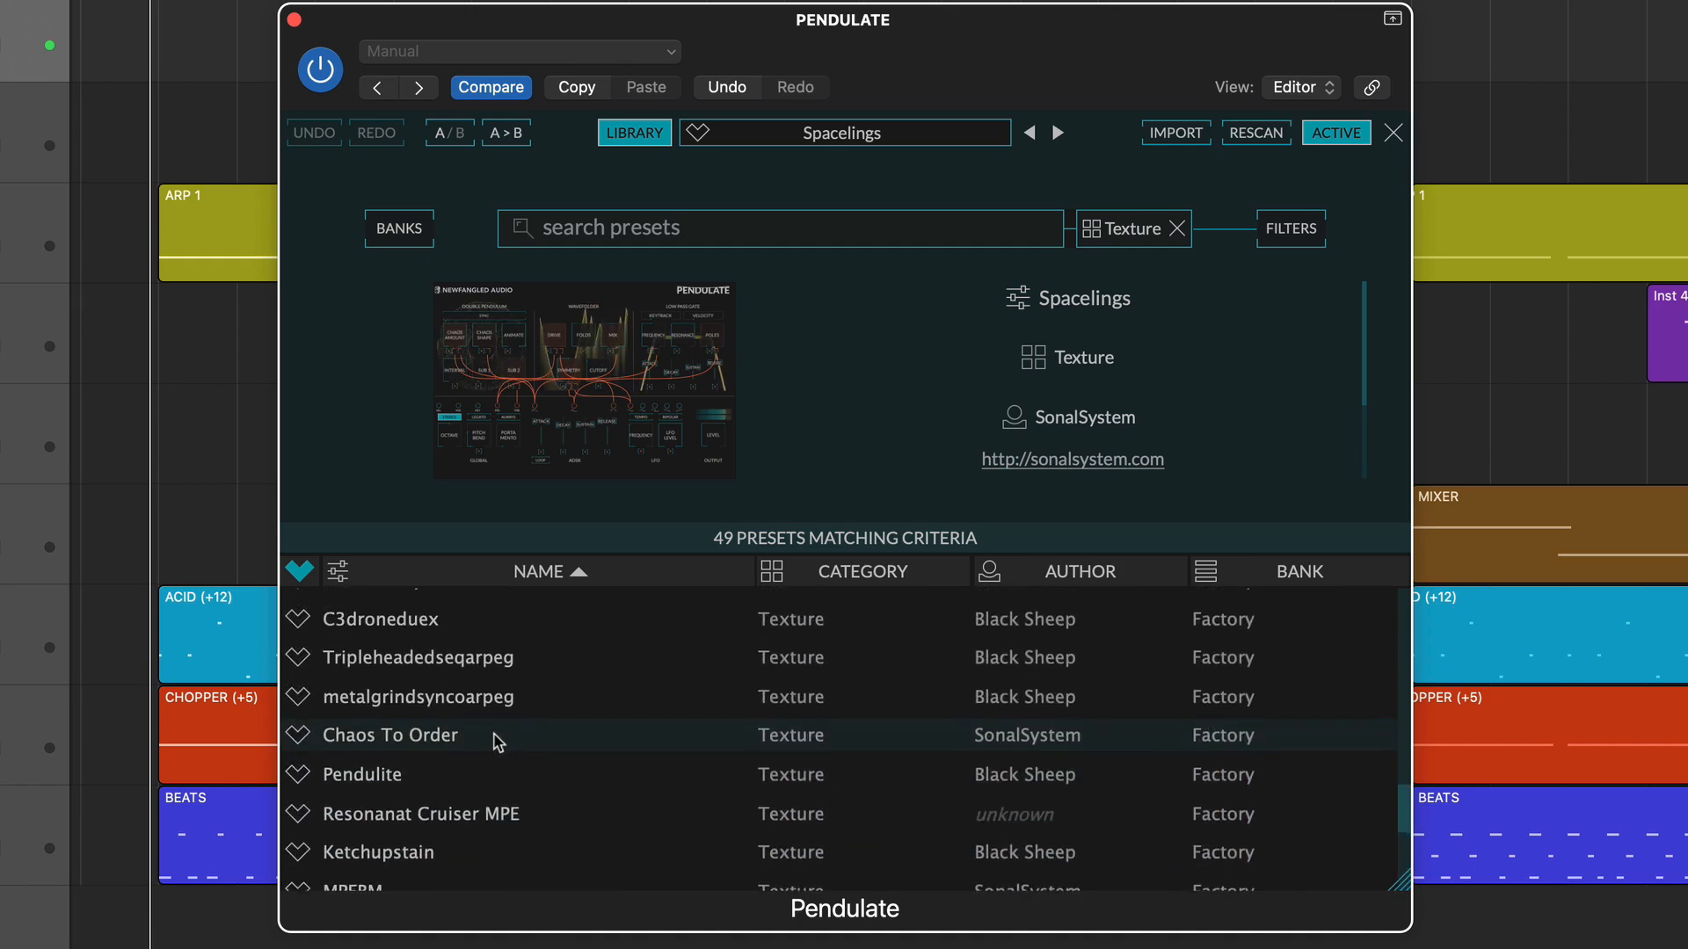
{"action": "left_click", "coordinate": [495, 740]}
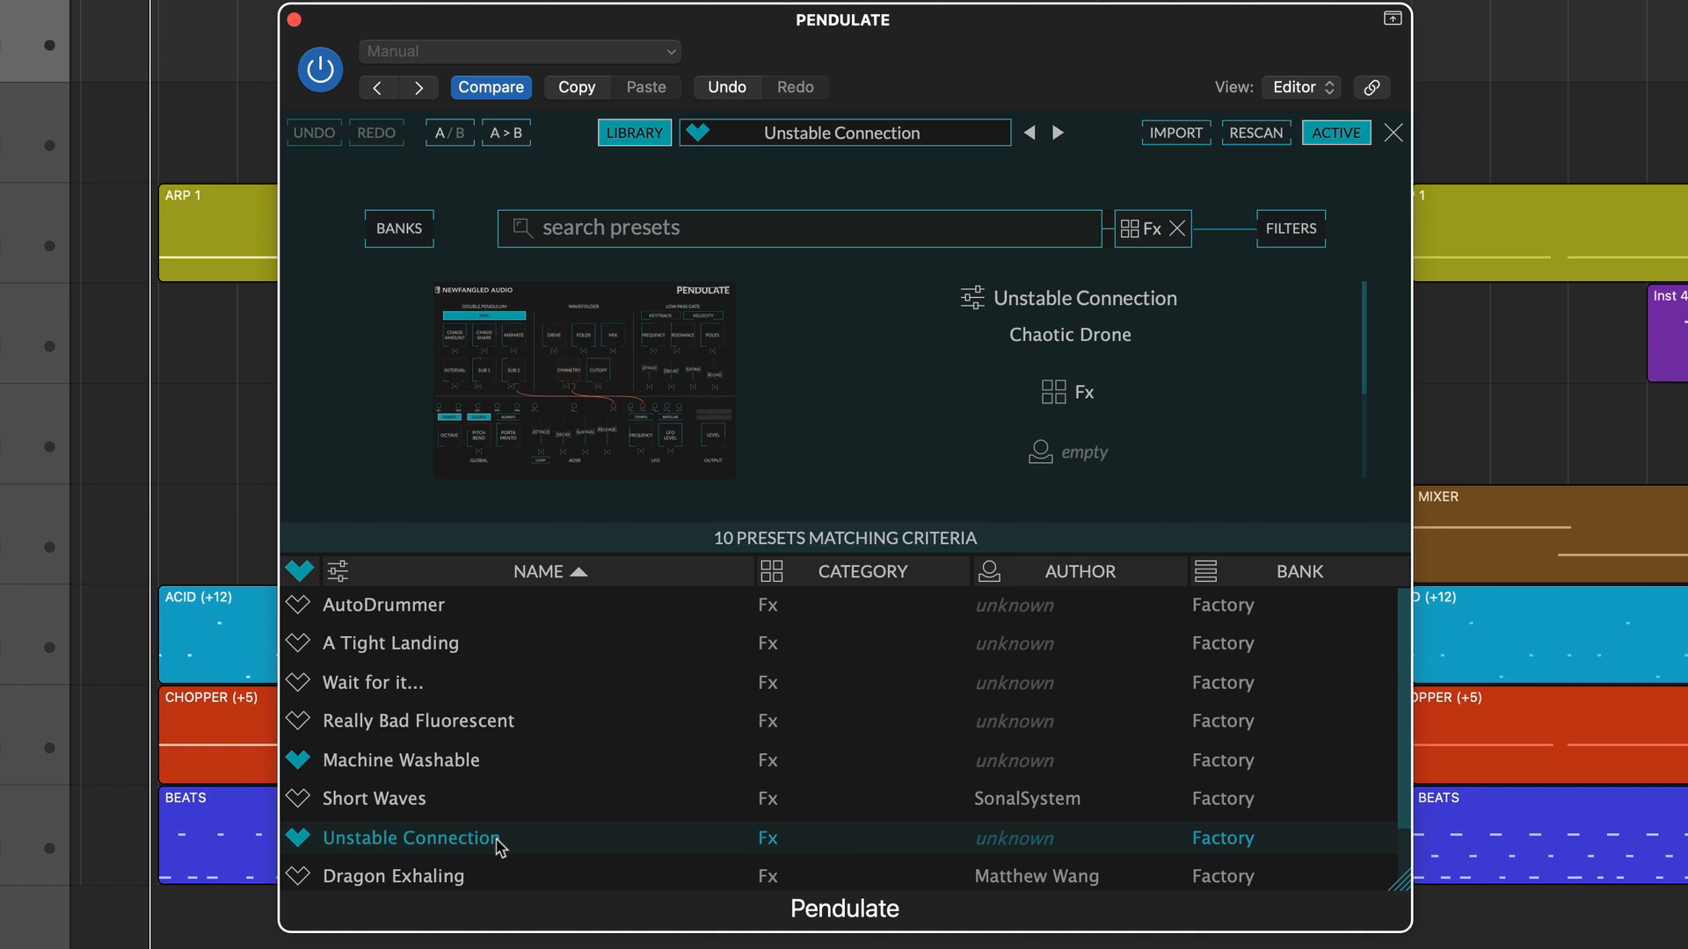
Rescan the preset library and open its list of banks.
{"action": "left_click", "coordinate": [1283, 141]}
{"action": "left_click", "coordinate": [403, 228]}
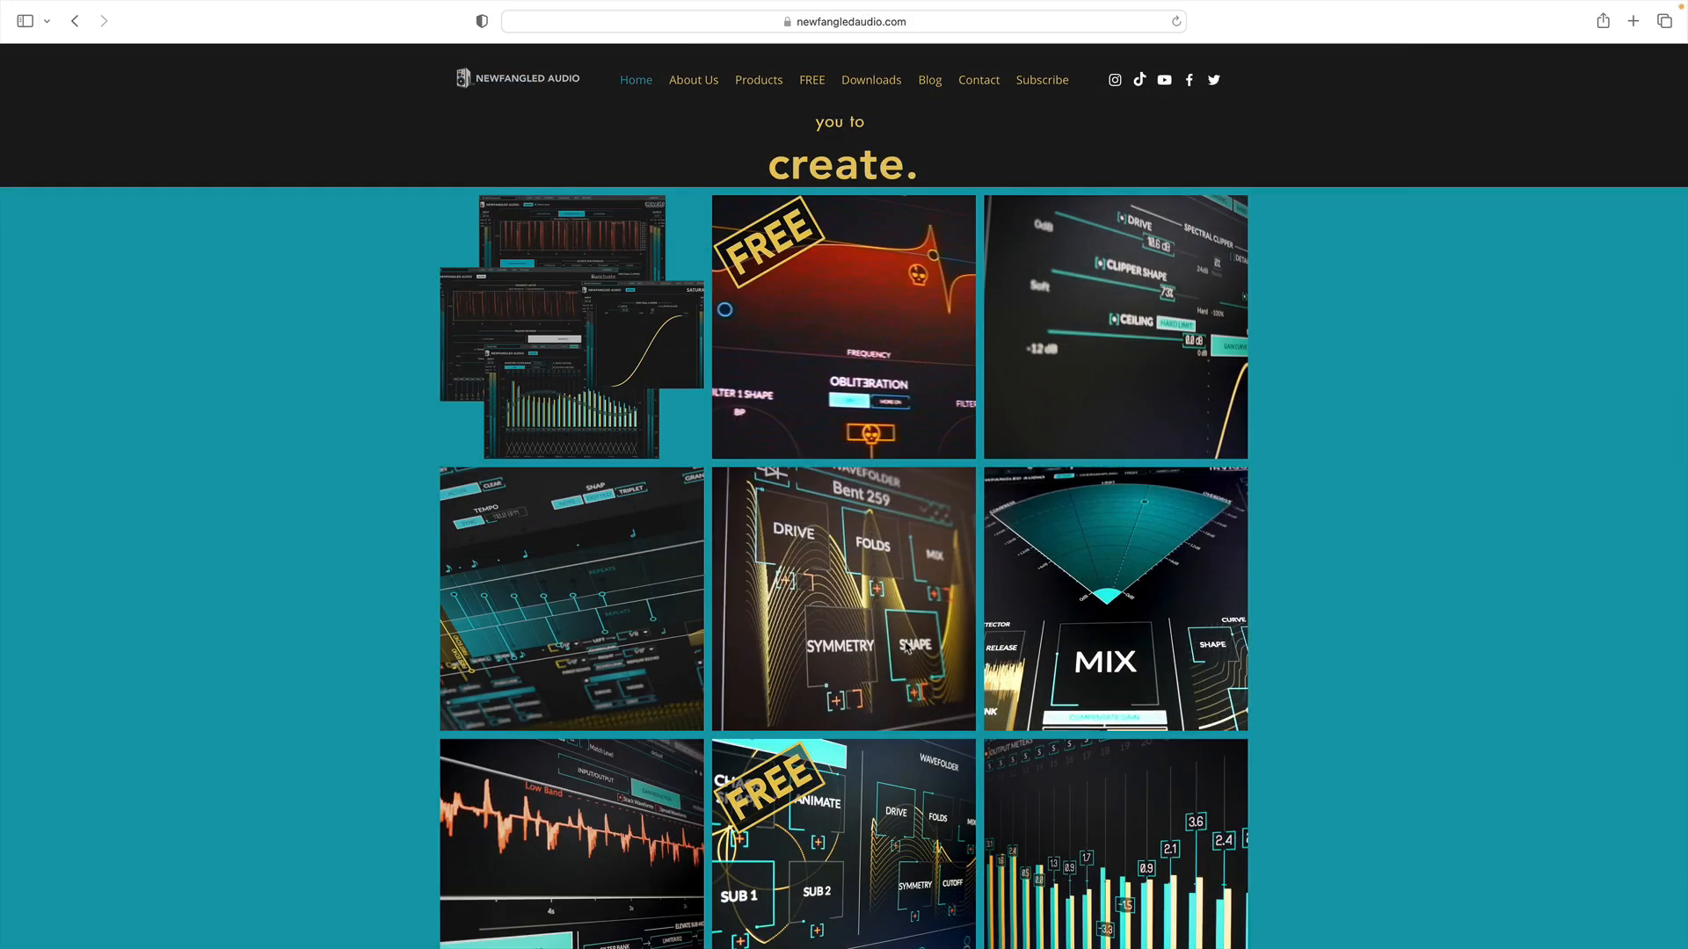
Switch to the browser and find the free Pendulate synth among the products on newfangledaudio.com.
{"action": "scroll", "coordinate": [906, 648], "scroll_direction": "down", "scroll_amount": 2}
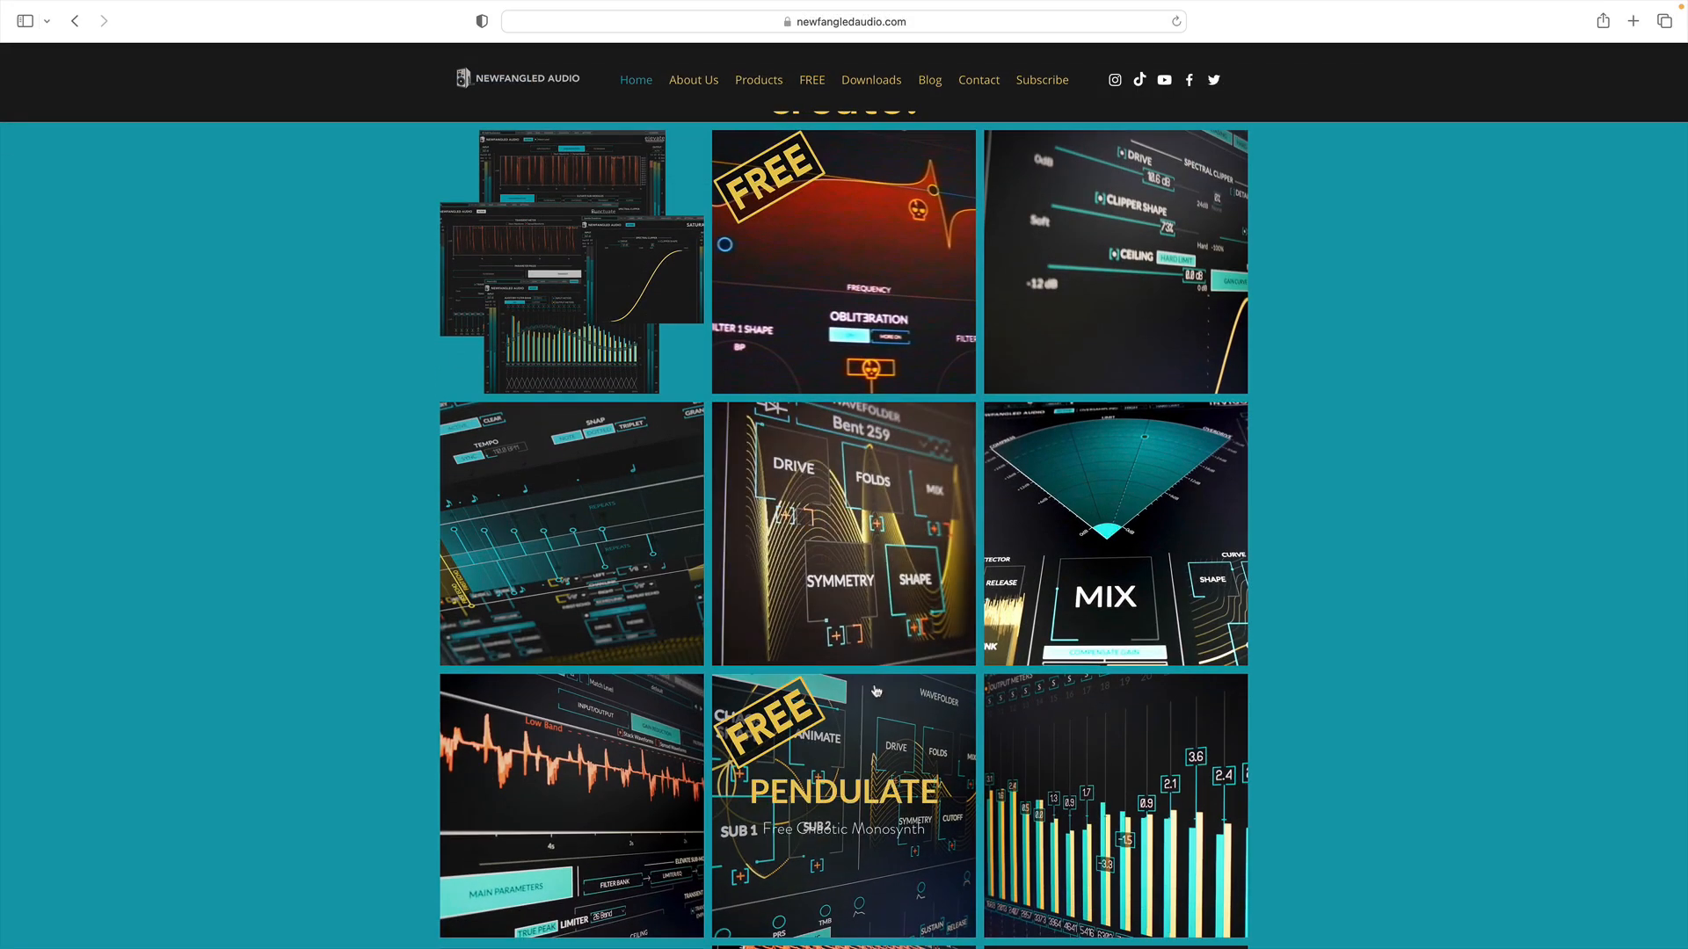